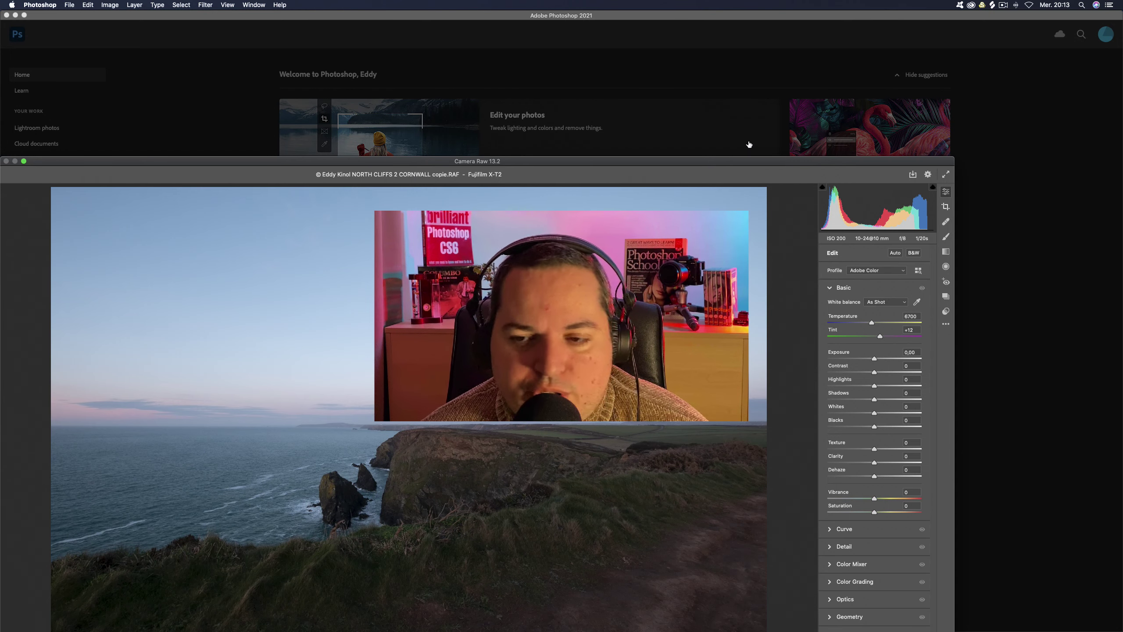
Maximize the Camera Raw window and lower Contrast in the Basic panel to -28.
double_click(704, 167)
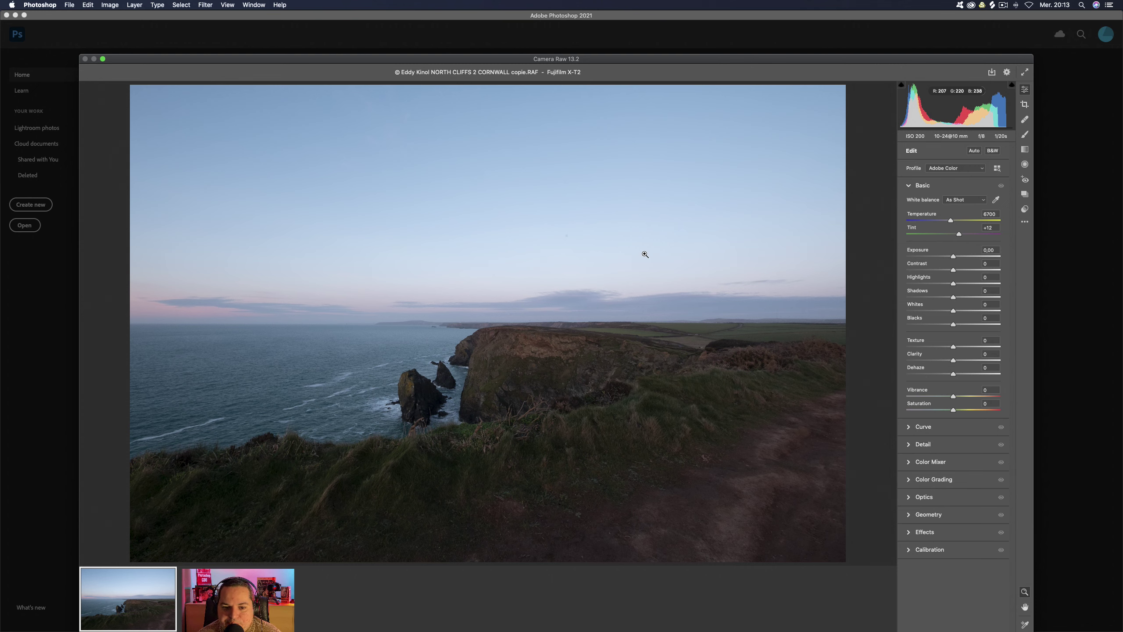
left_click(924, 496)
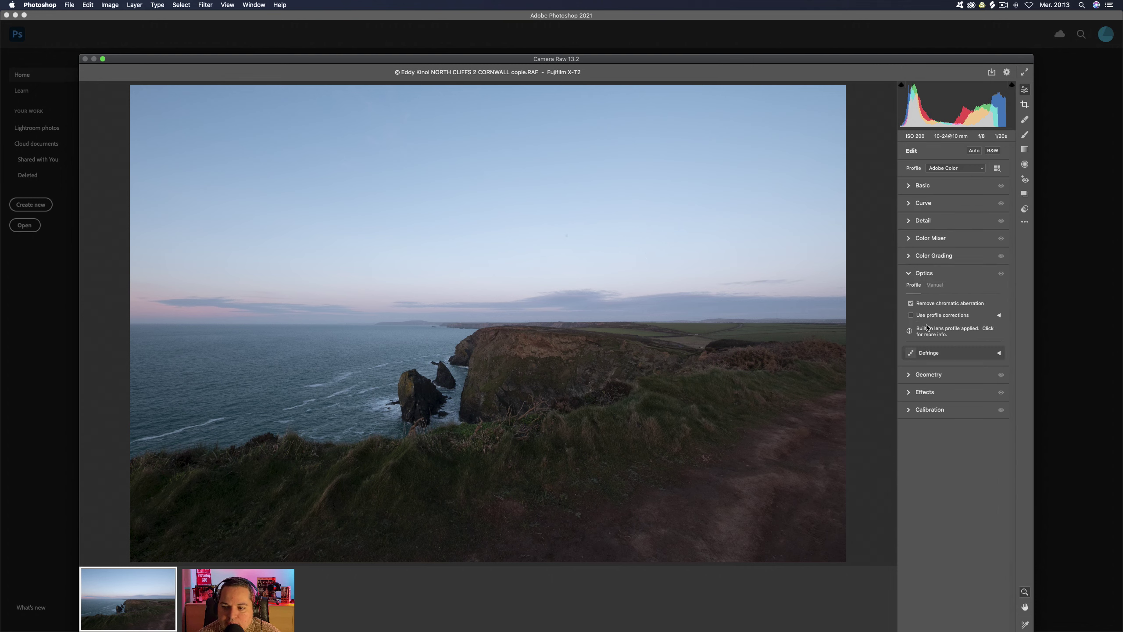
left_click(908, 275)
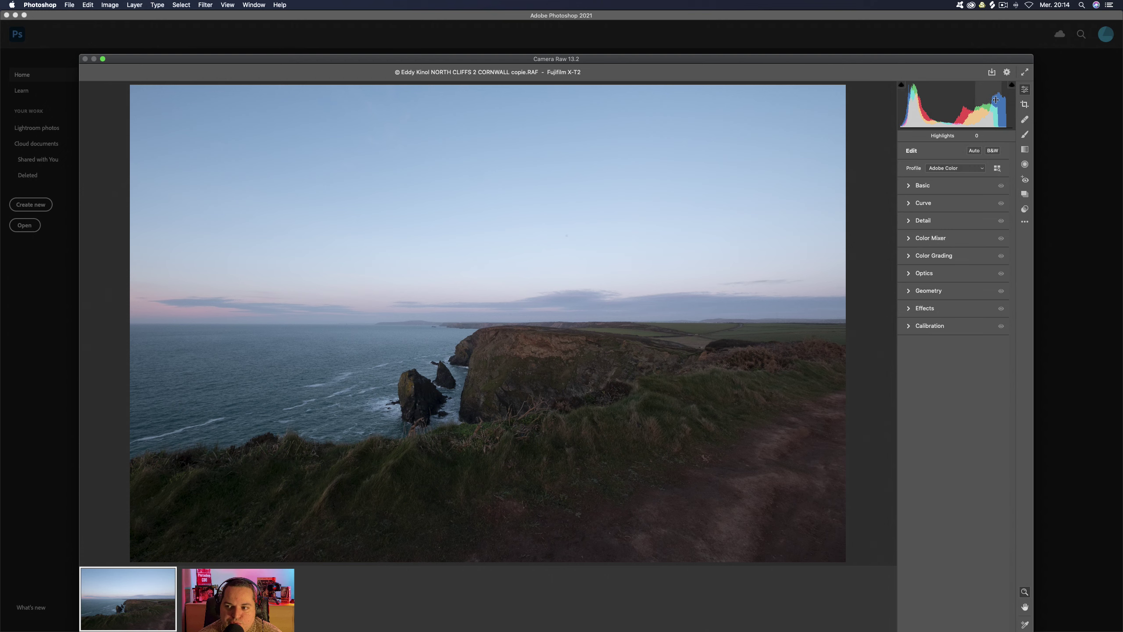
left_click(907, 186)
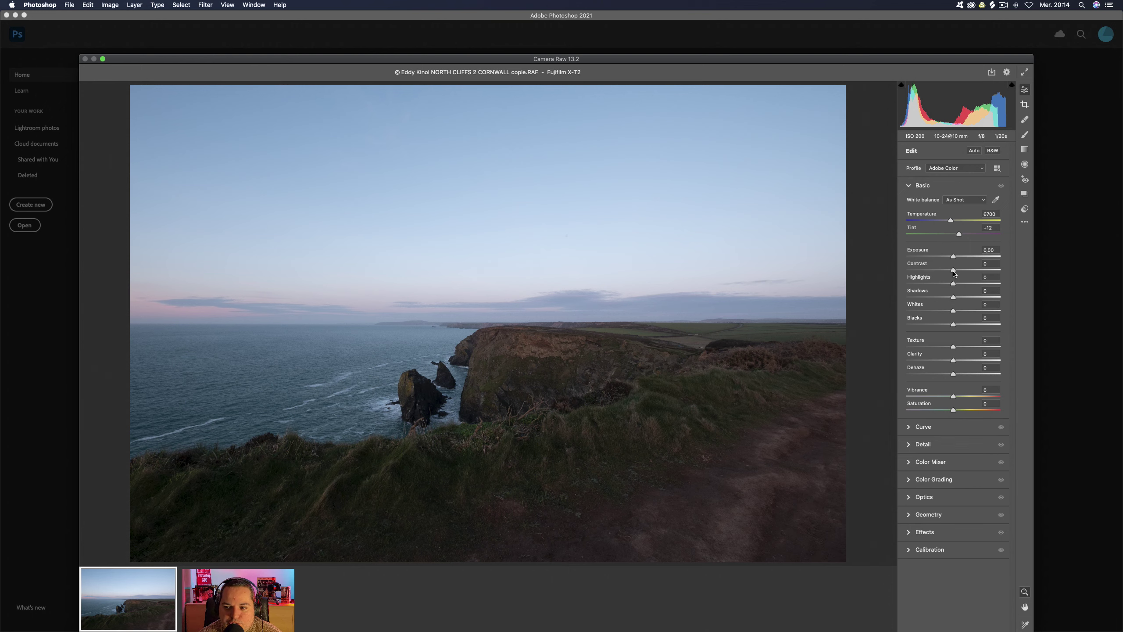
left_click_drag(952, 272, 947, 273)
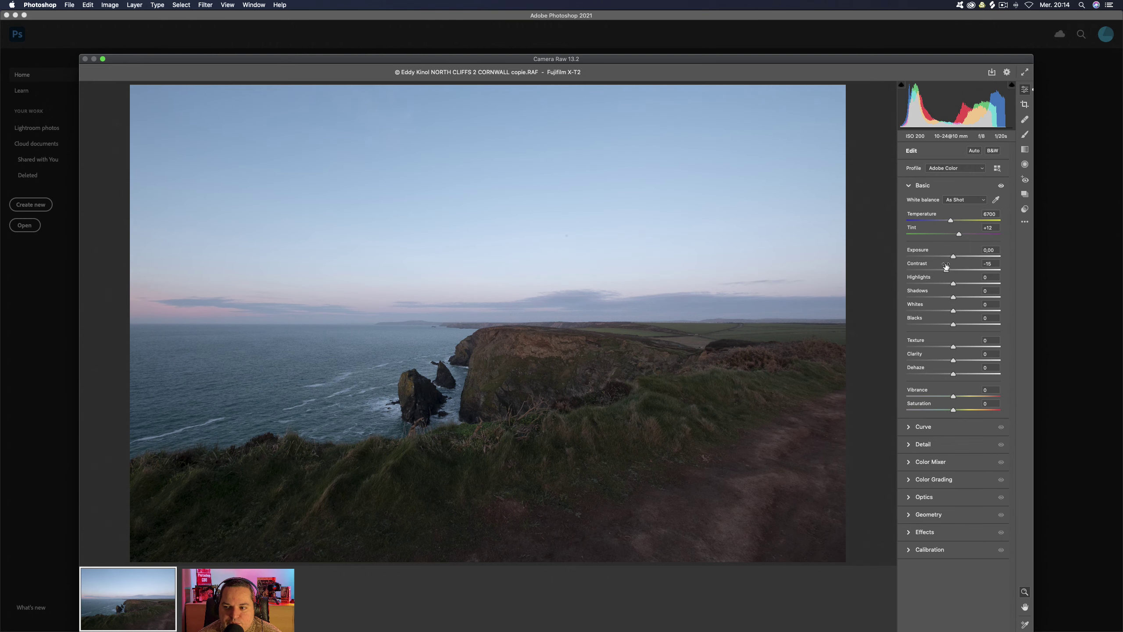
left_click_drag(947, 272, 941, 271)
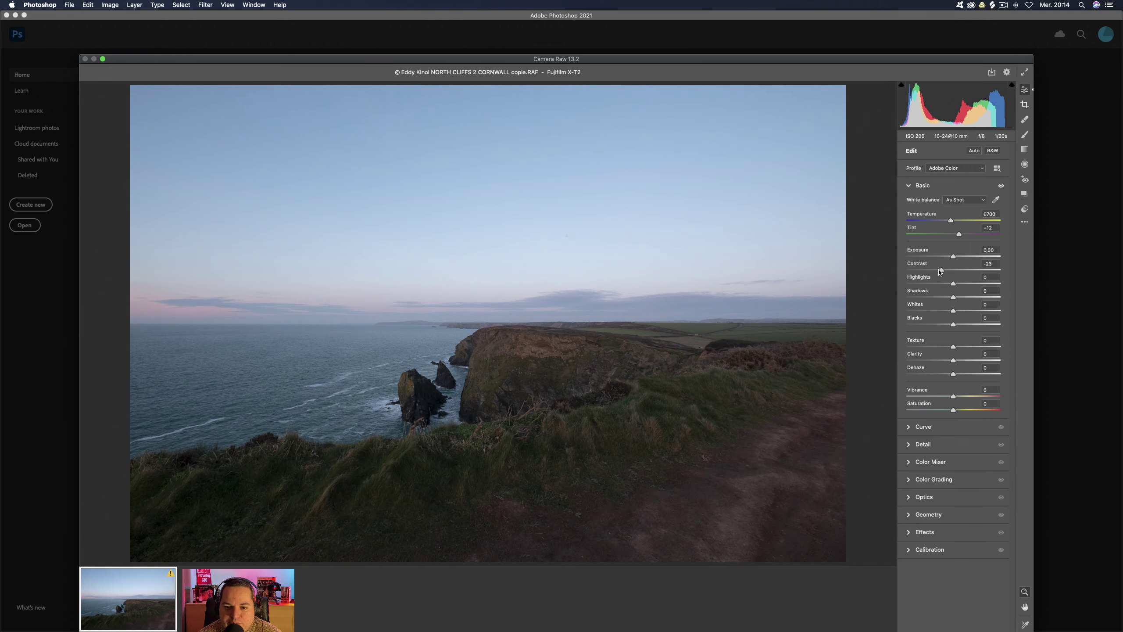
Replace the Adobe Color profile with Camera Matching Pro Neg Std from the profile browser.
left_click(969, 169)
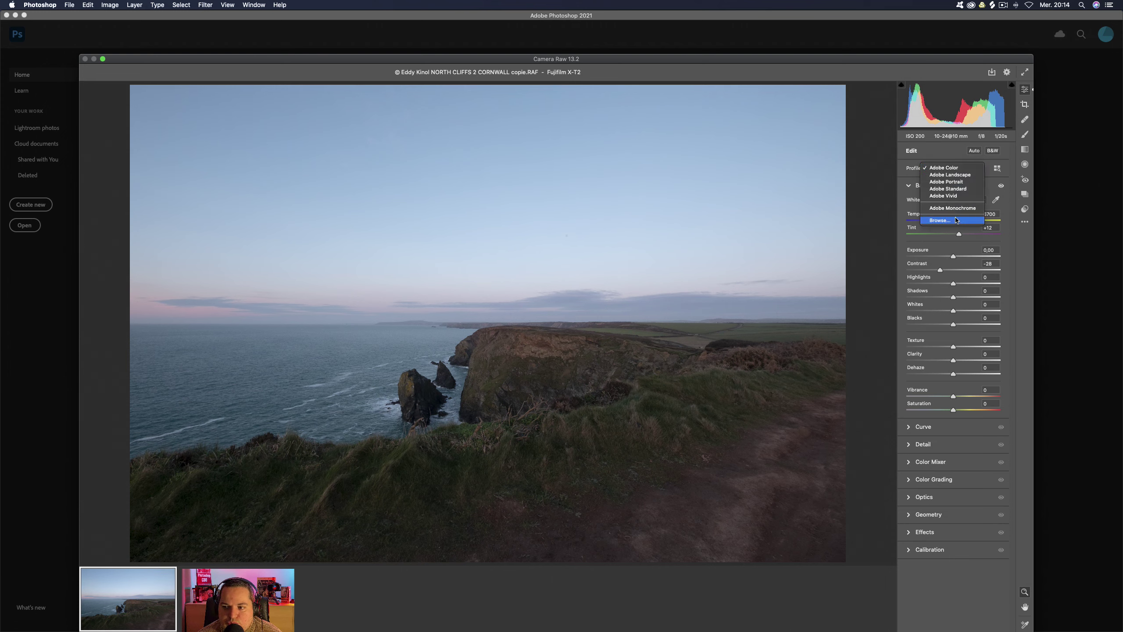
left_click(997, 171)
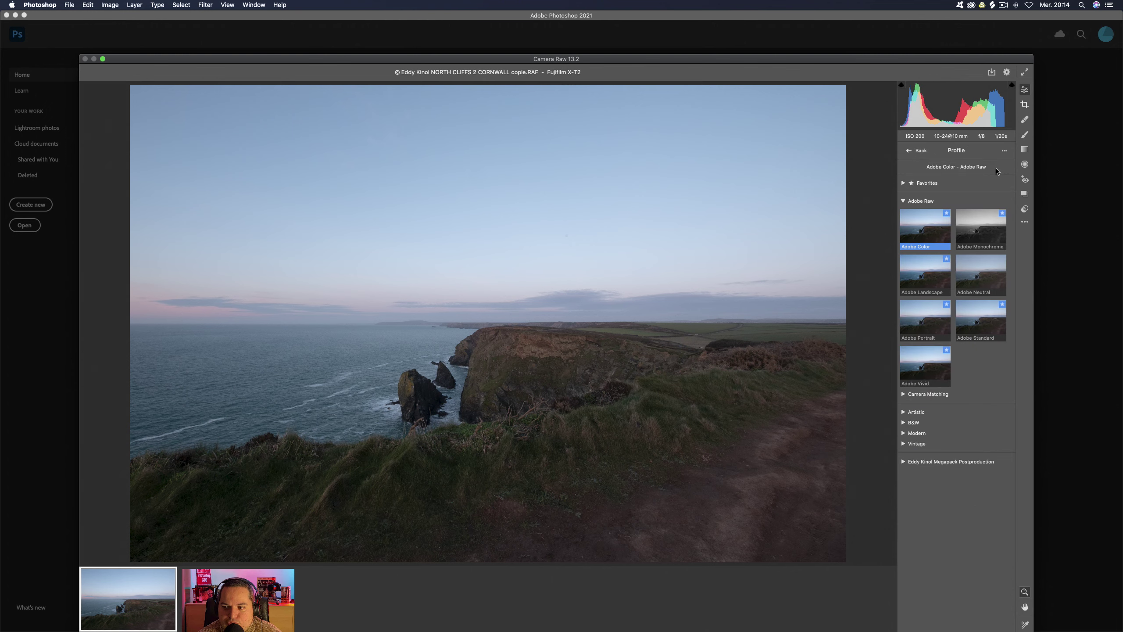
left_click(904, 394)
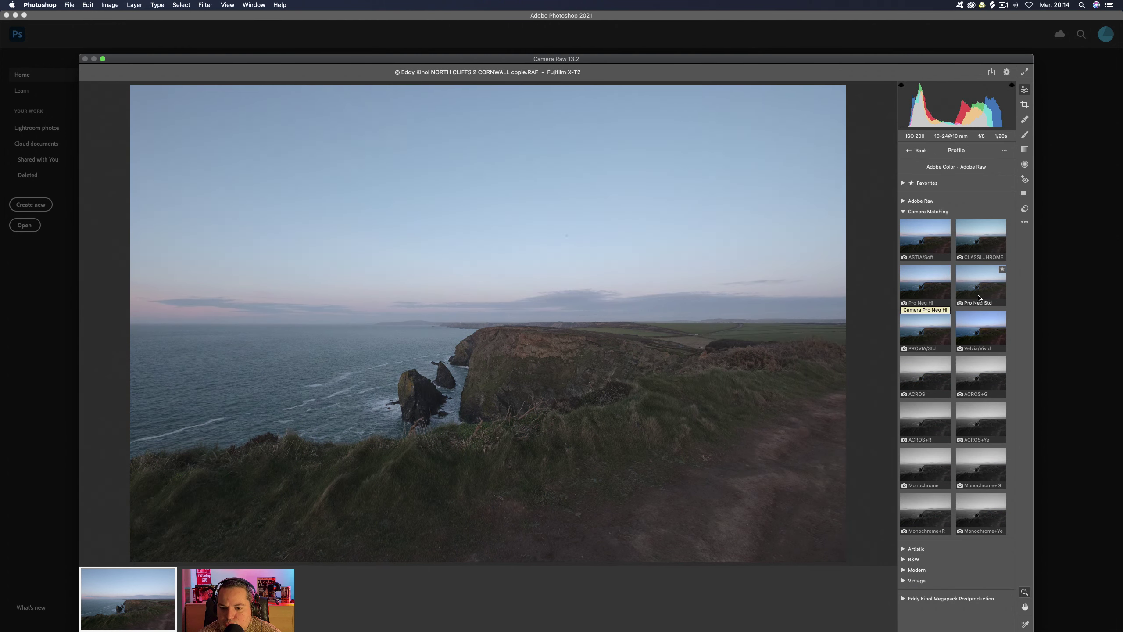
left_click(977, 294)
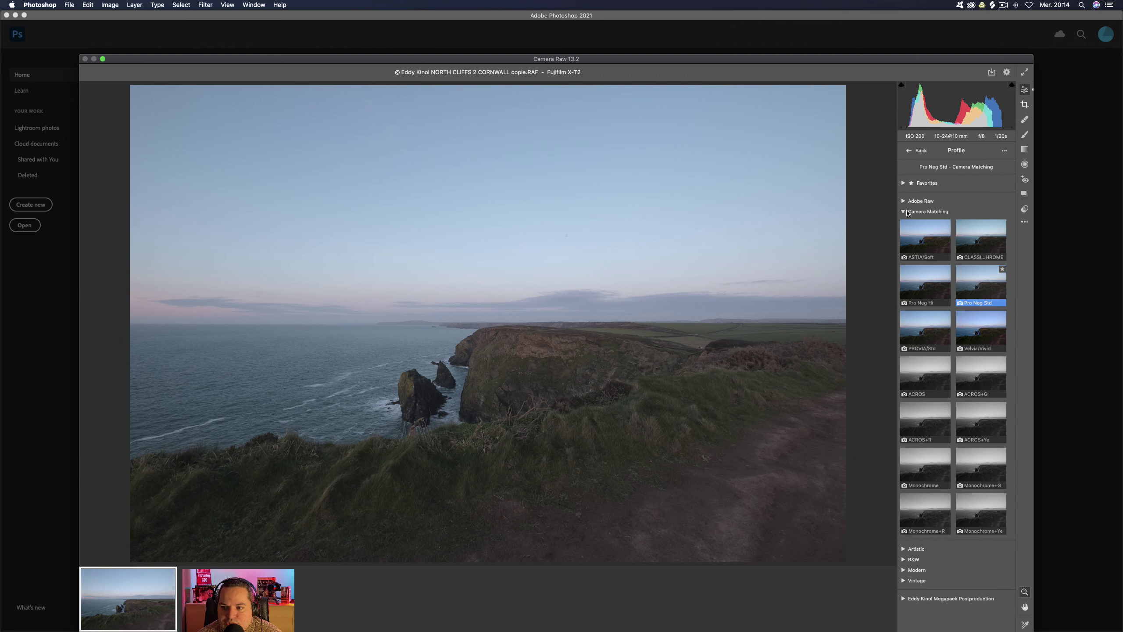
left_click(904, 212)
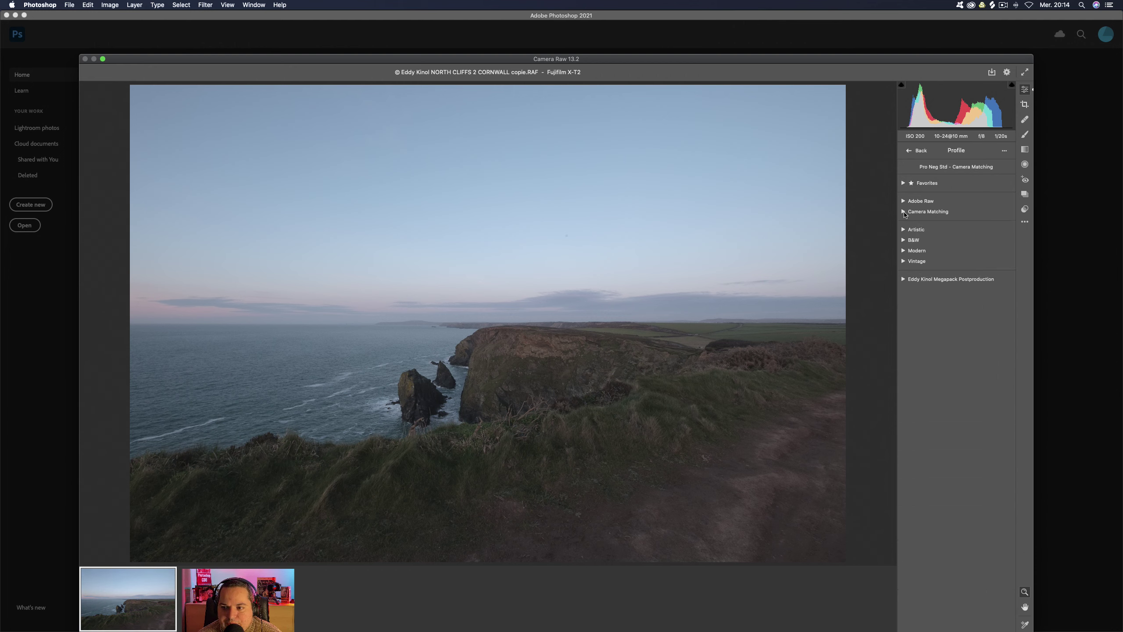
left_click(908, 152)
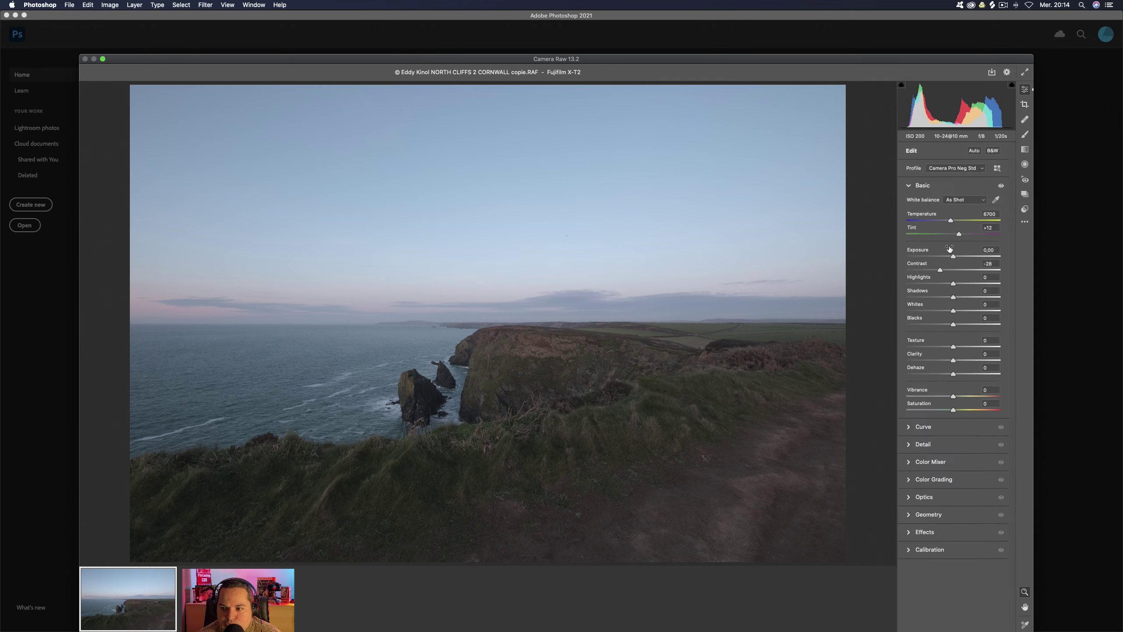
Reset Contrast and set it to -31, then raise Exposure to +0.25.
double_click(940, 270)
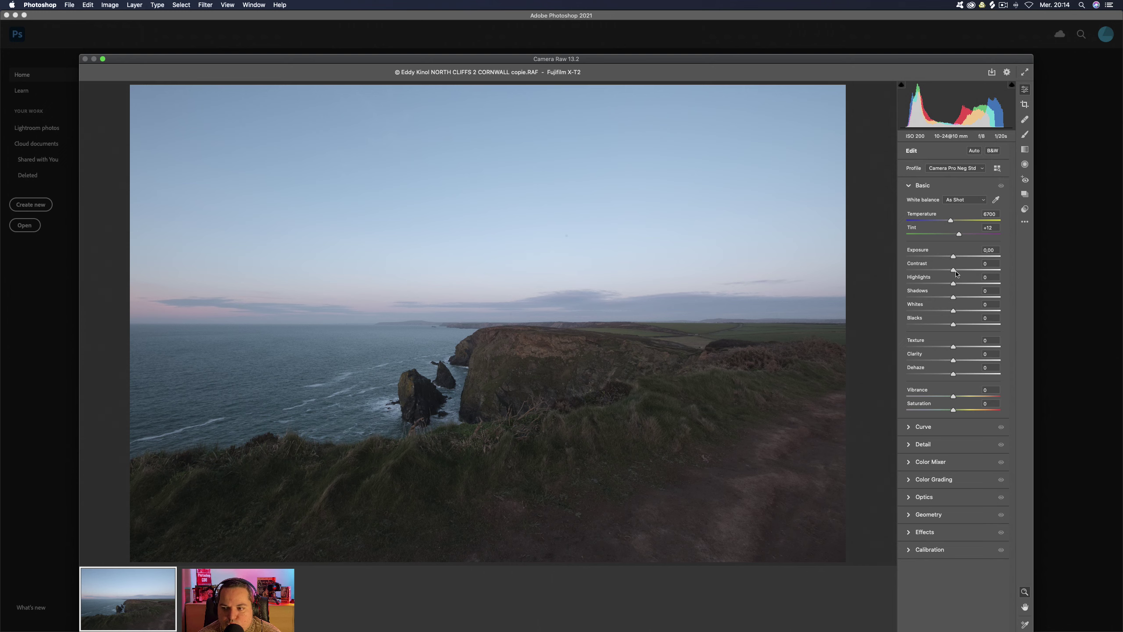
left_click_drag(954, 271, 940, 272)
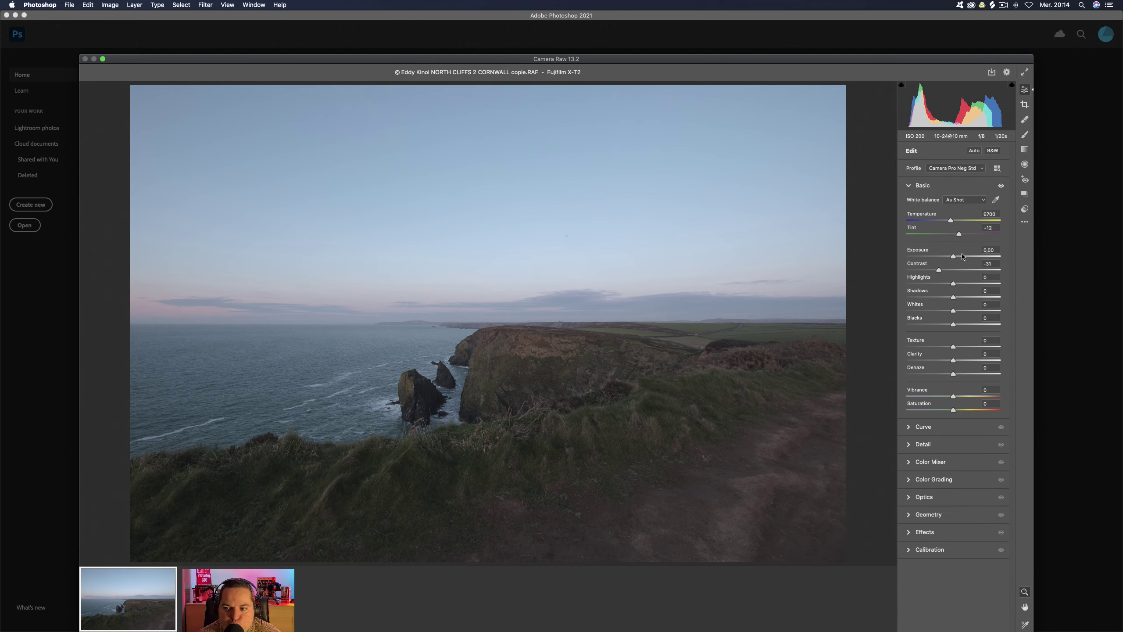
left_click_drag(954, 259, 956, 260)
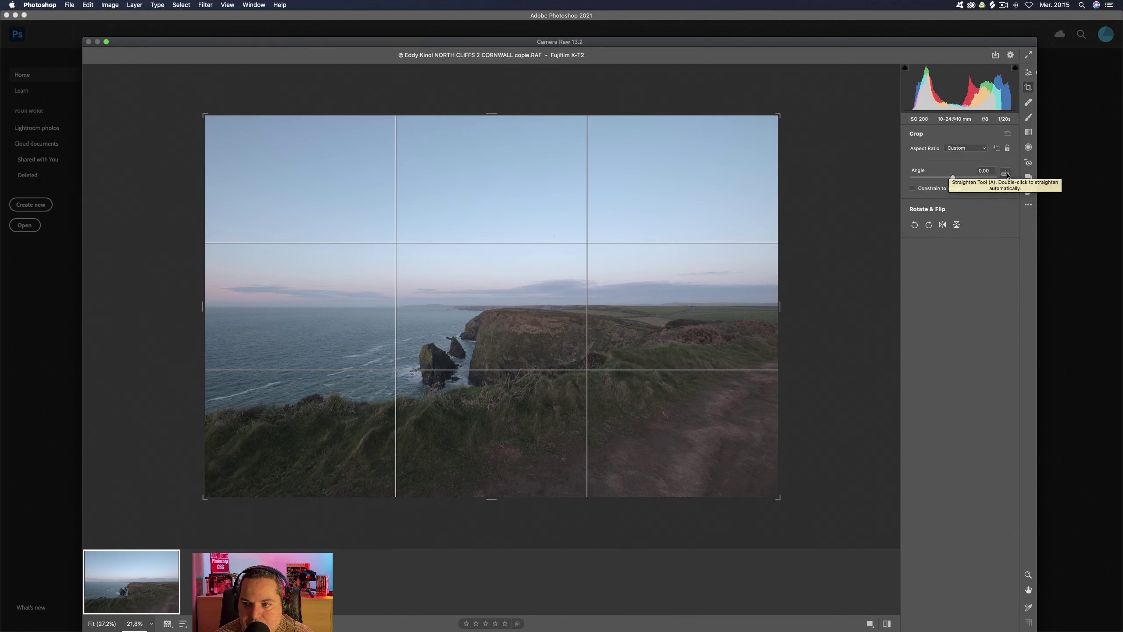
Level the sea horizon with a Straighten line along it and commit the crop.
left_click(1006, 173)
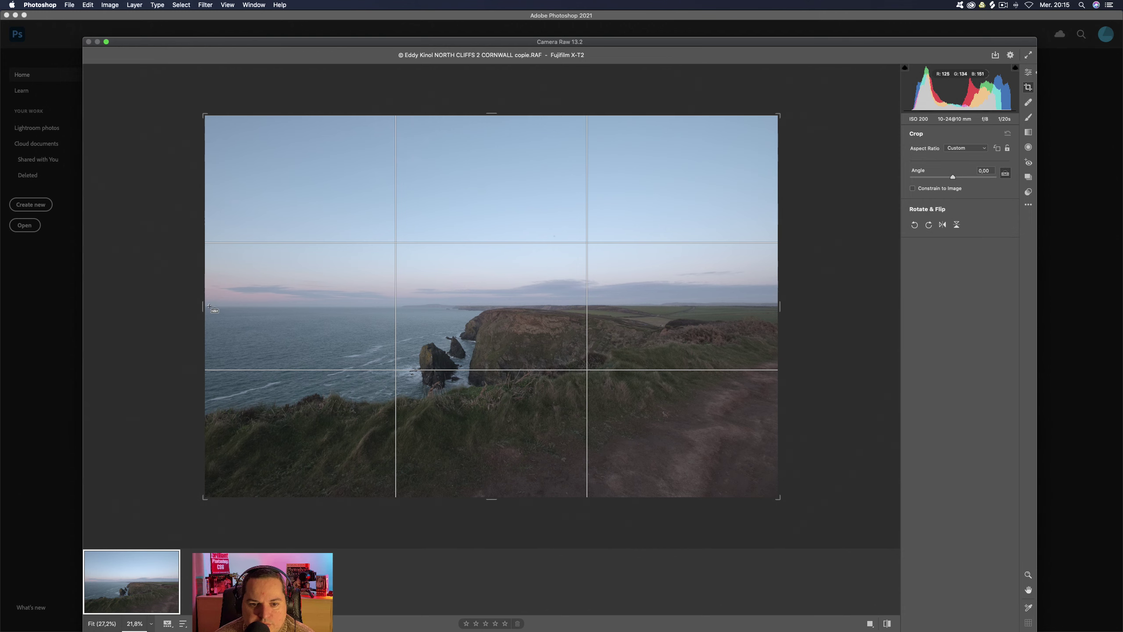
left_click_drag(209, 306, 451, 306)
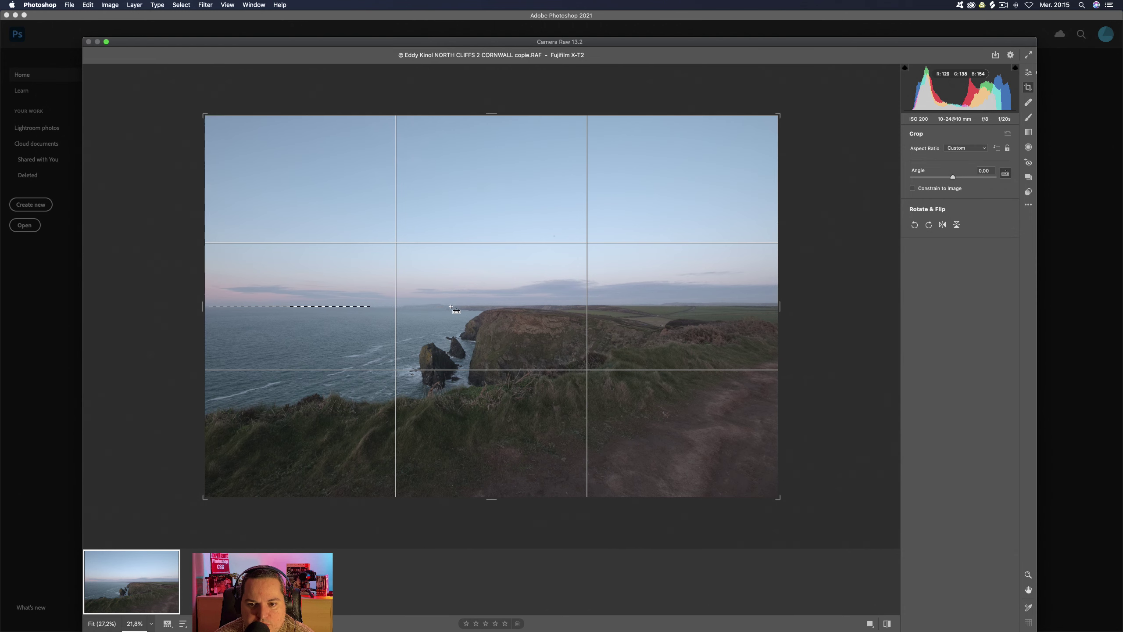
left_click_drag(451, 307, 456, 309)
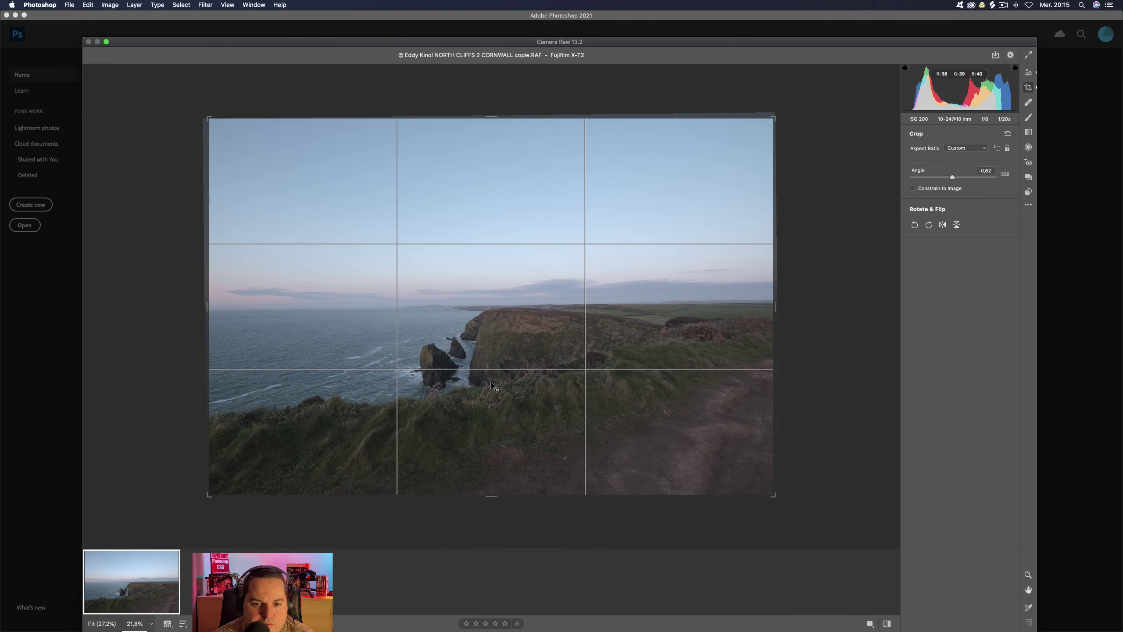
key("Return")
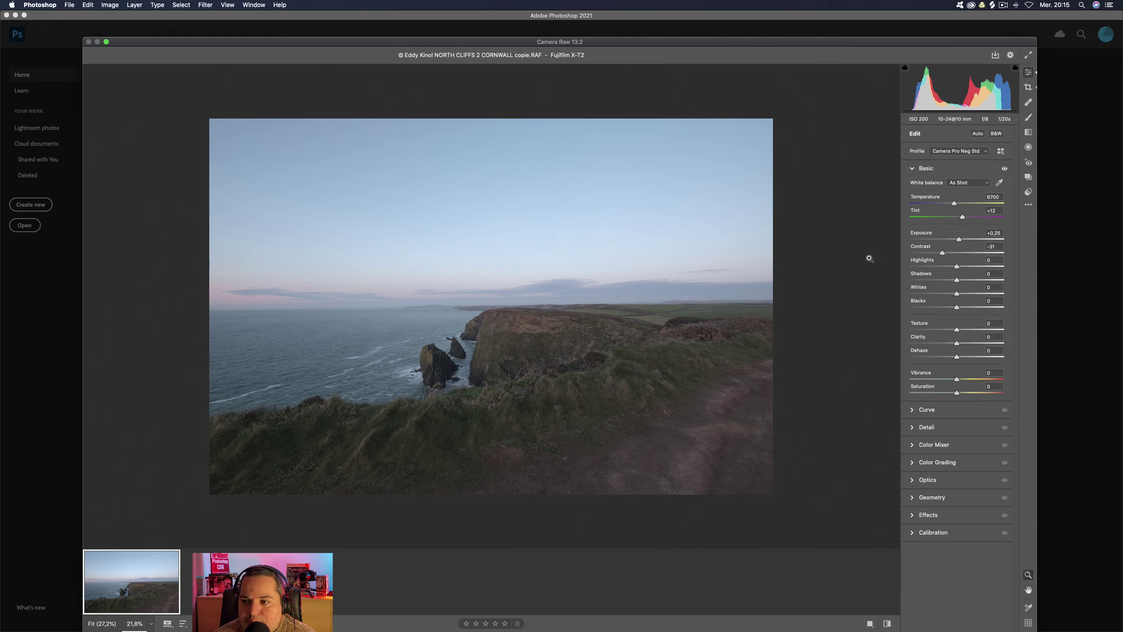
Set the output workflow to 16 Bits/Channel in Adobe RGB (1998).
left_click_drag(737, 40, 726, 12)
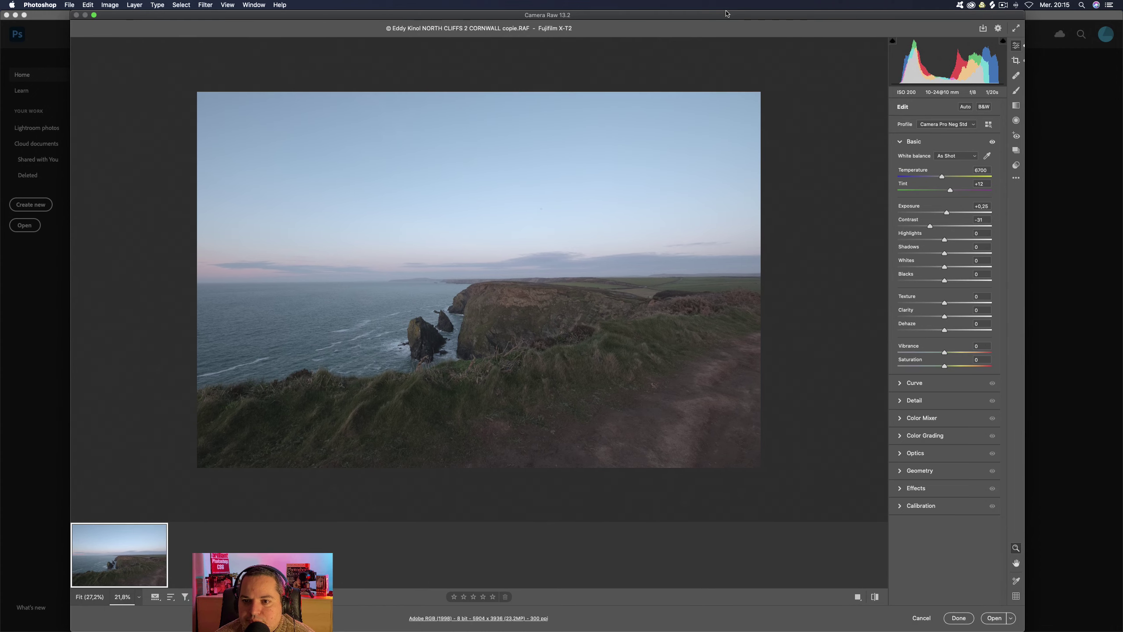
left_click(449, 618)
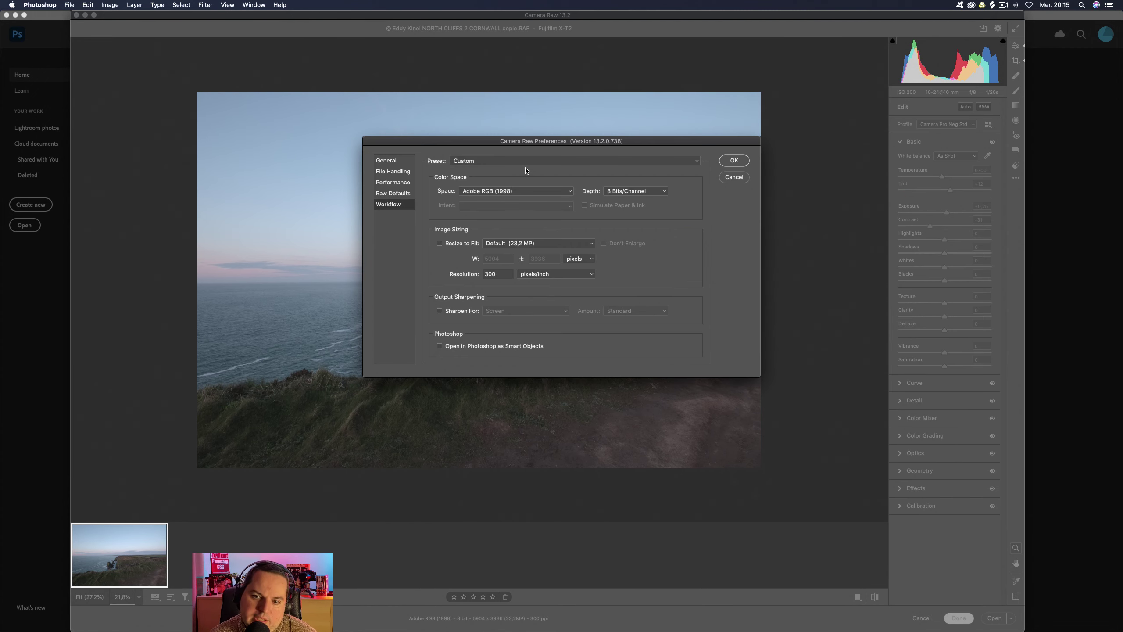
left_click(628, 193)
left_click(631, 197)
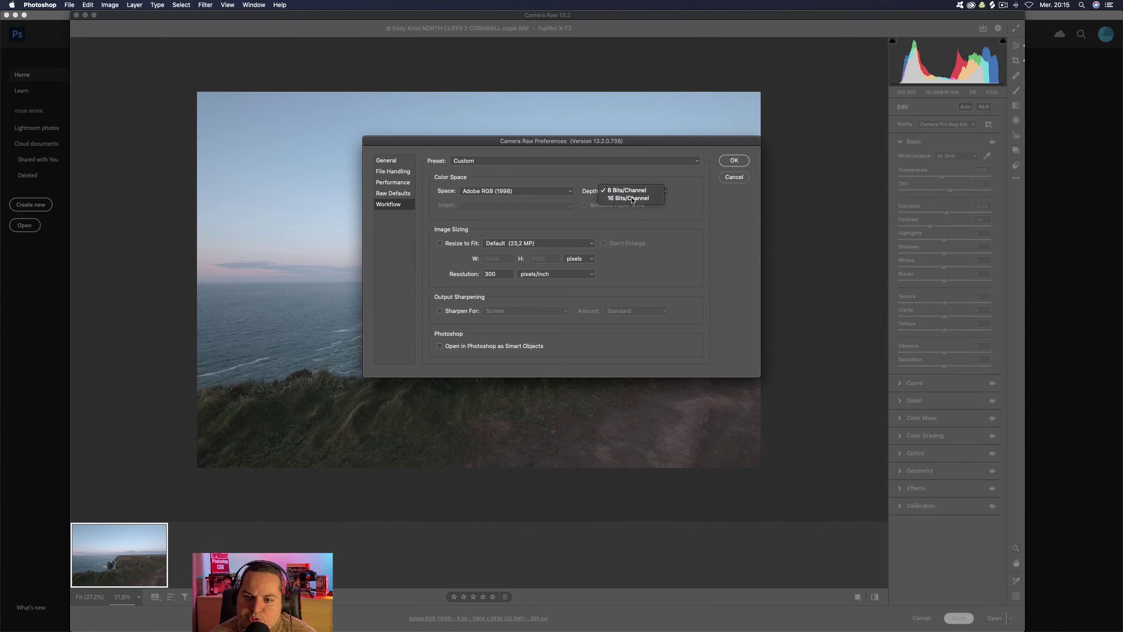
left_click(527, 195)
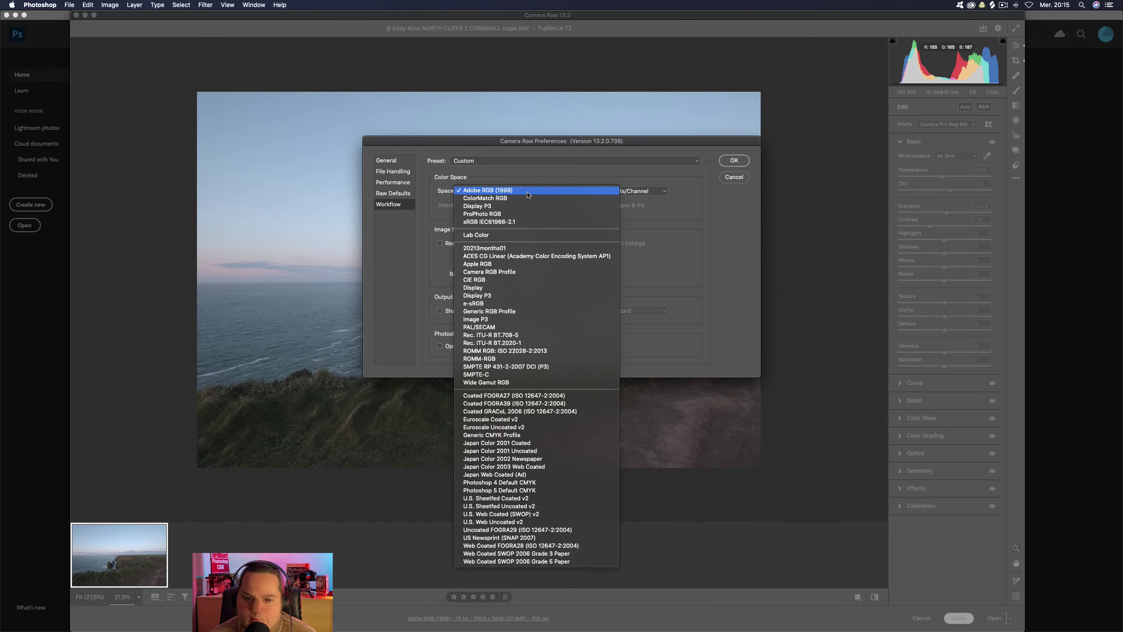
left_click(527, 191)
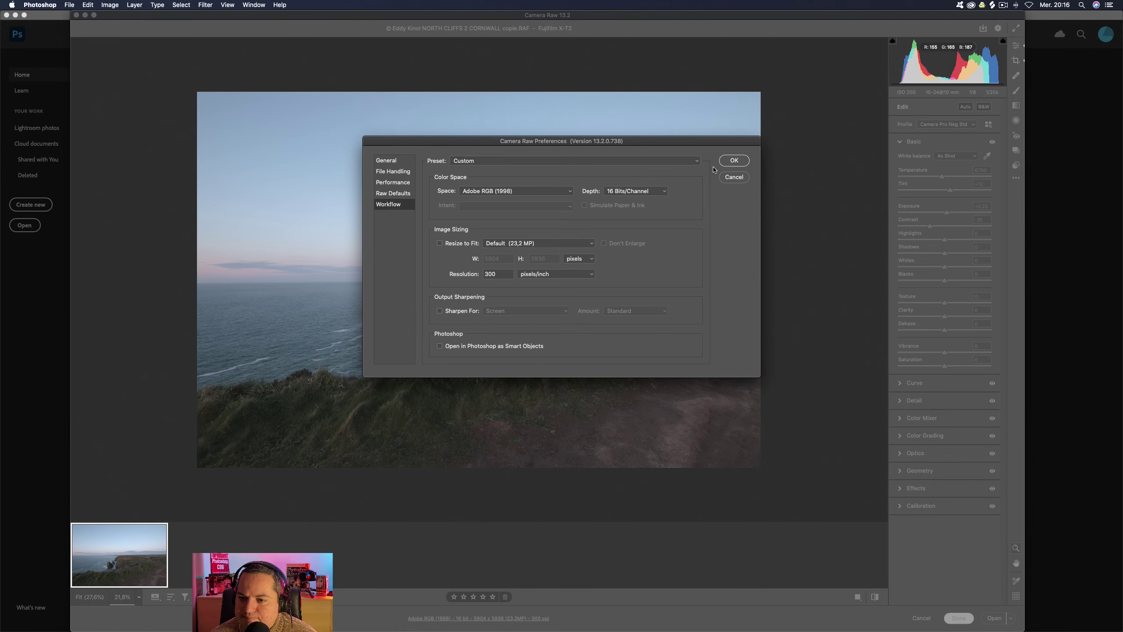
left_click(735, 160)
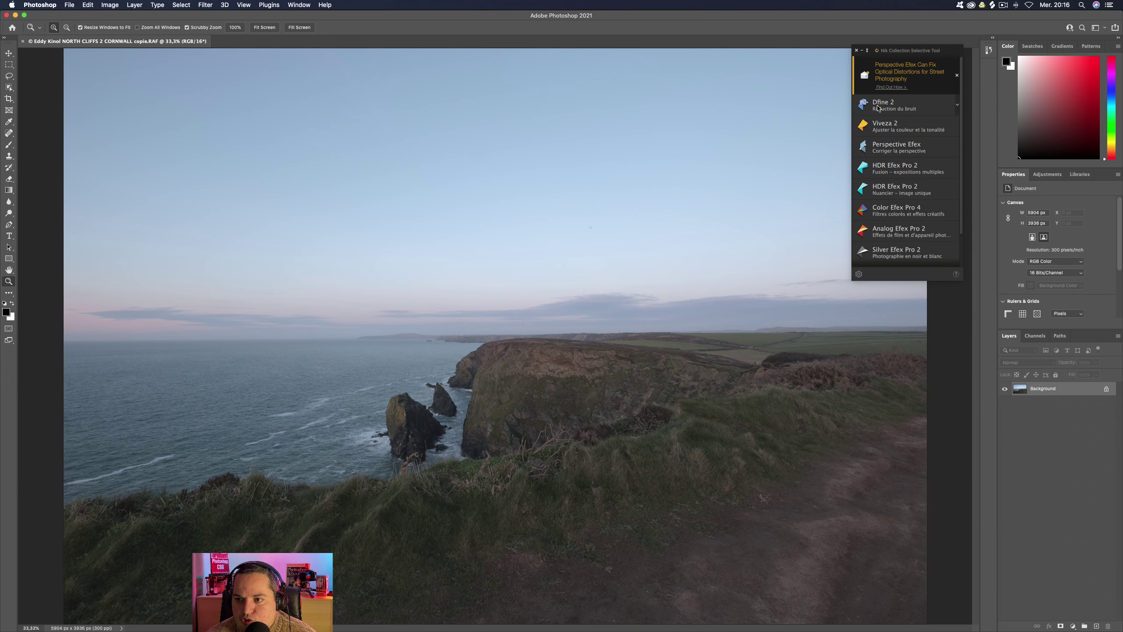
Close the Nik Collection panel and bring up the adjustment-layer choices.
left_click(857, 52)
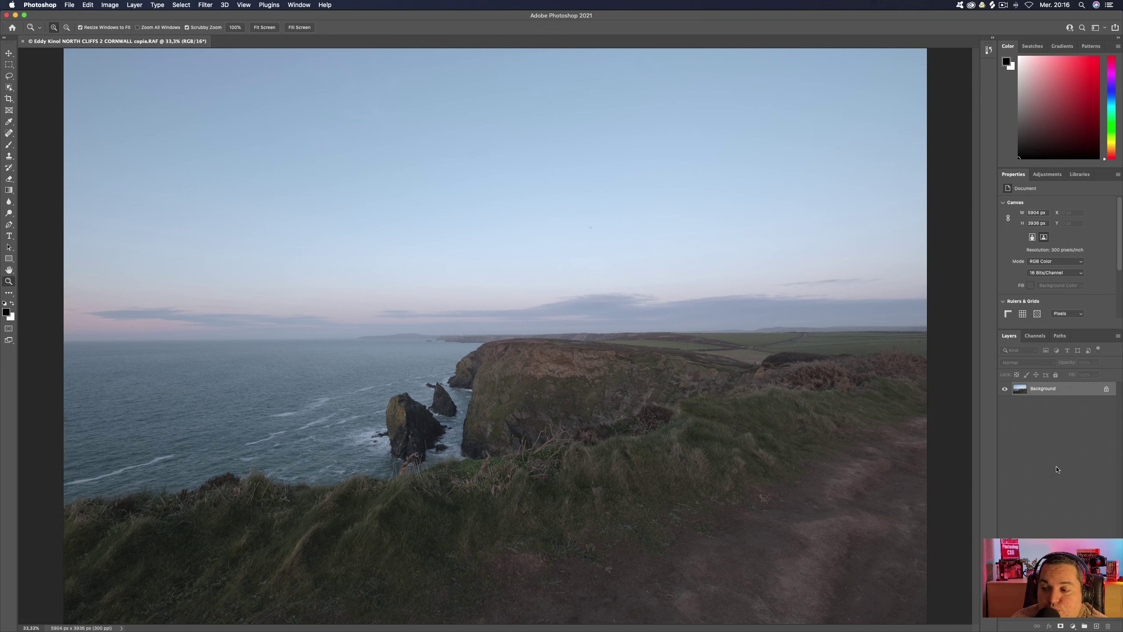
left_click(1047, 173)
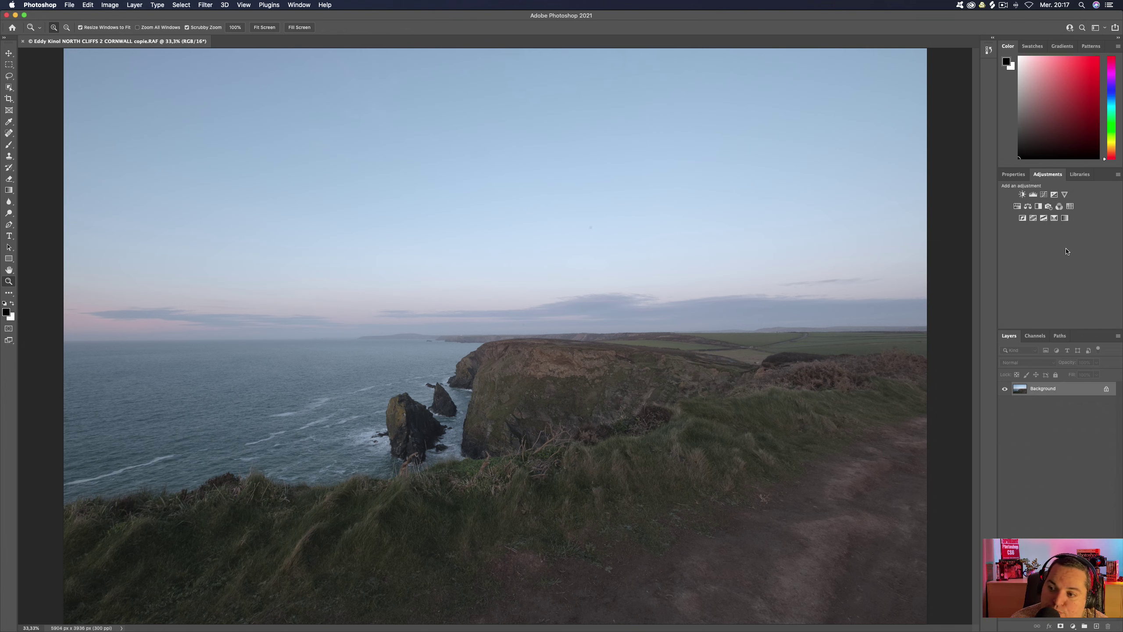
Add a Levels adjustment layer and raise its black input level to 22.
left_click(1033, 194)
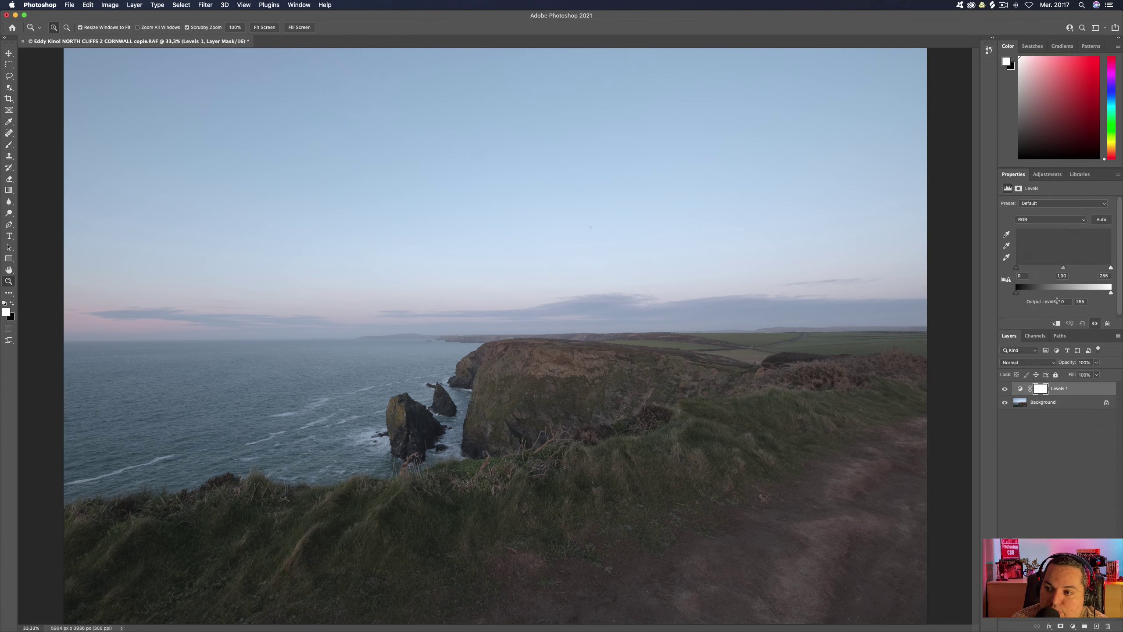
left_click_drag(1023, 271, 1066, 272)
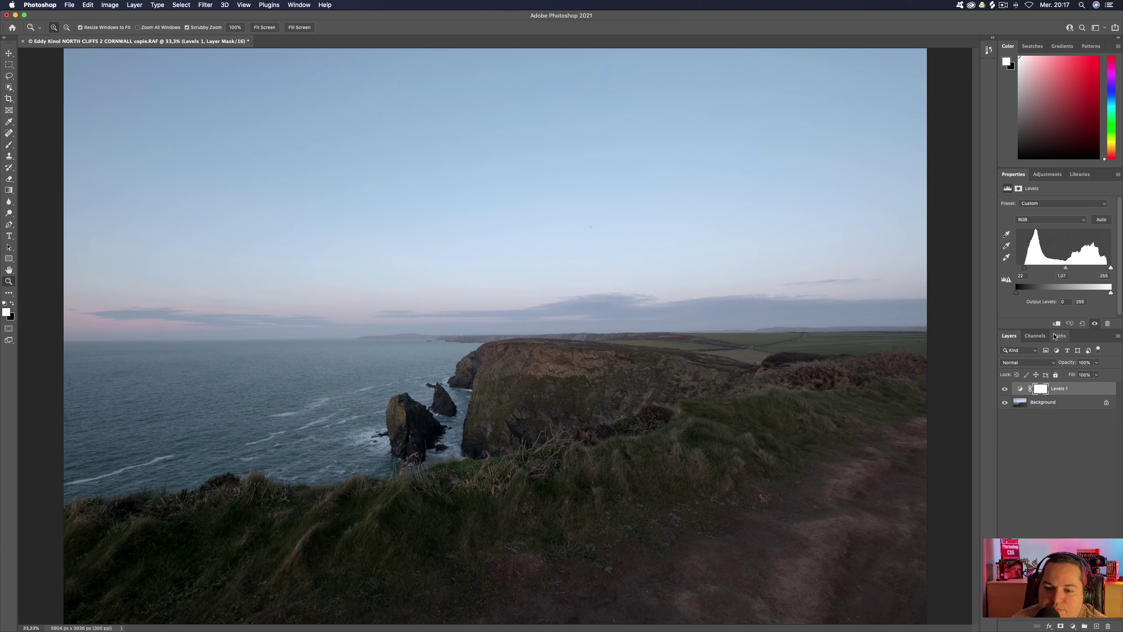
left_click(1005, 389)
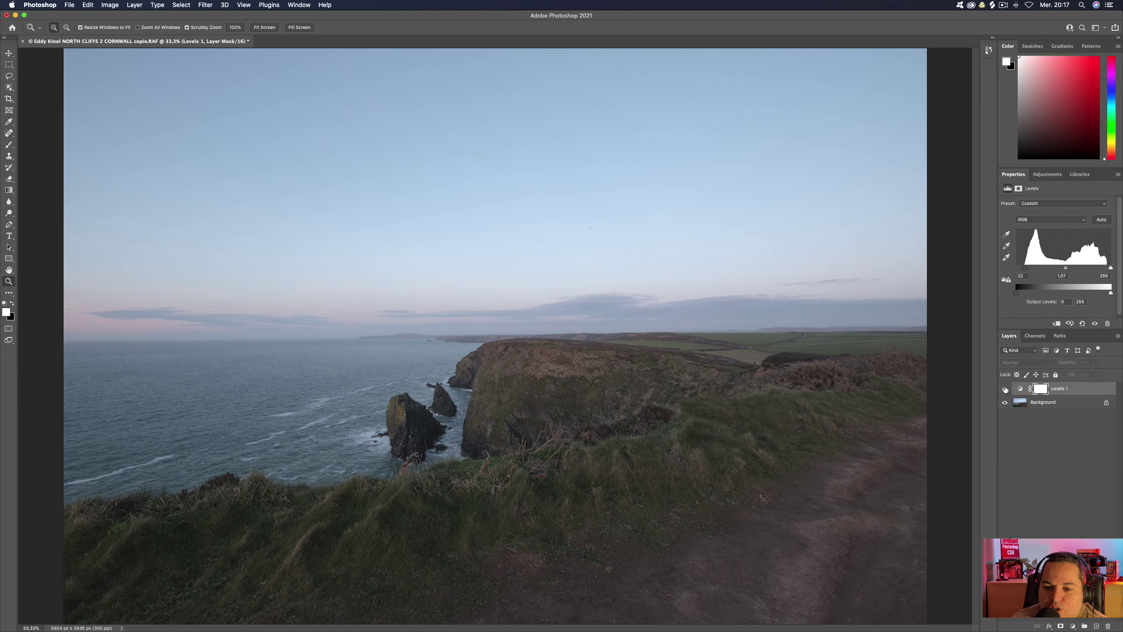
left_click(1005, 388)
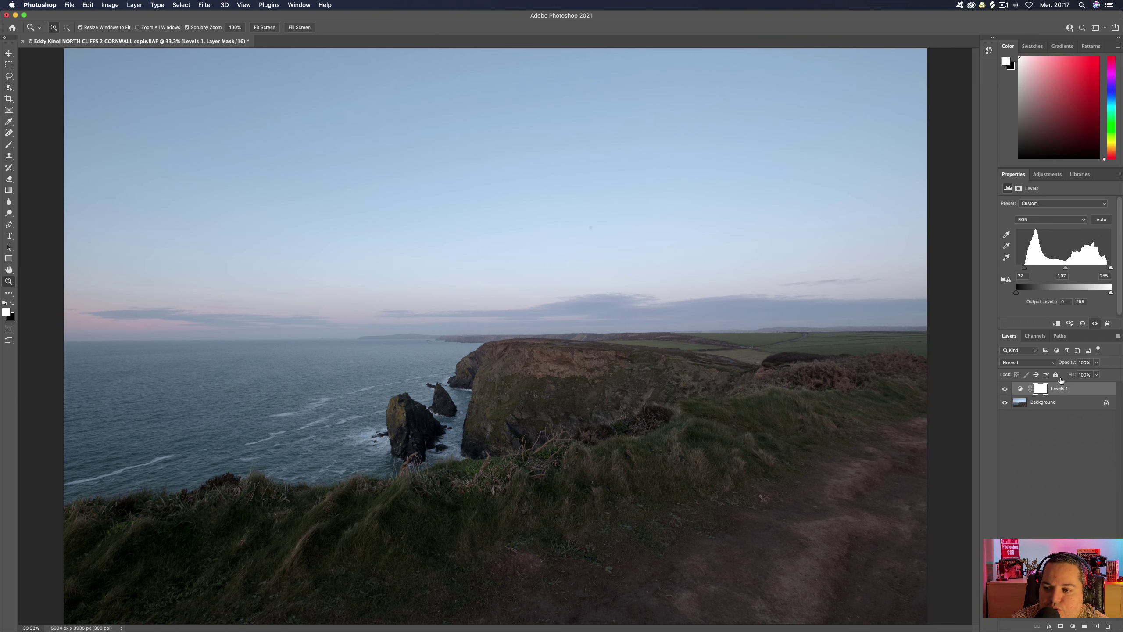
Preview Levels 1 at lower opacity and keep its Normal blend mode.
left_click(1097, 363)
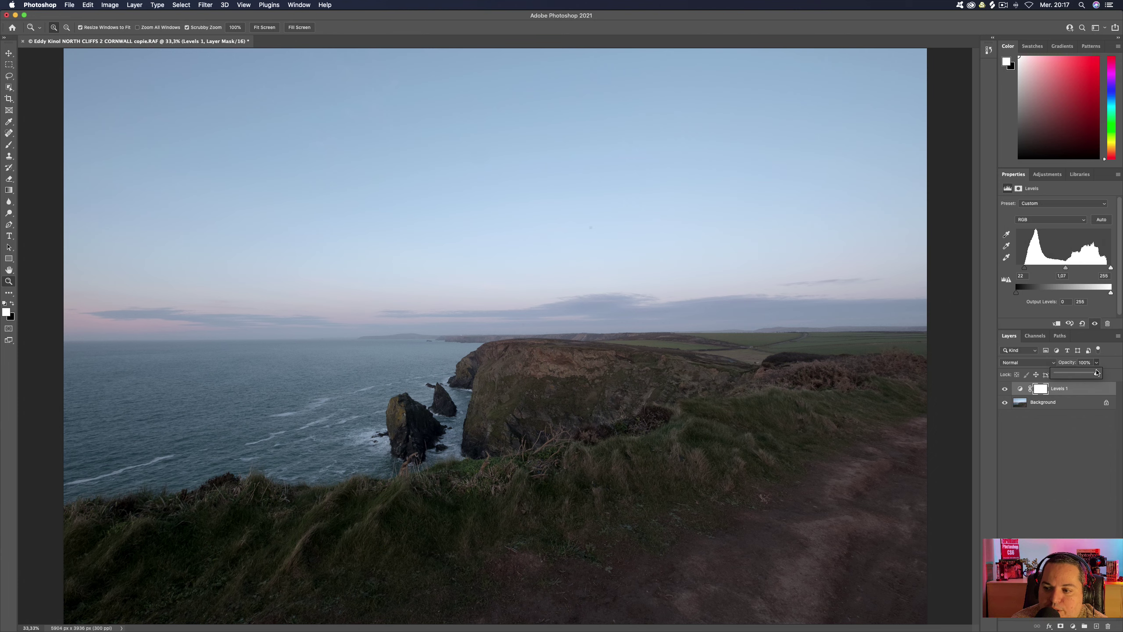
mouse_move(1097, 373)
left_mouse_down()
mouse_move(1058, 377)
mouse_move(1099, 376)
left_mouse_up()
left_click(1026, 363)
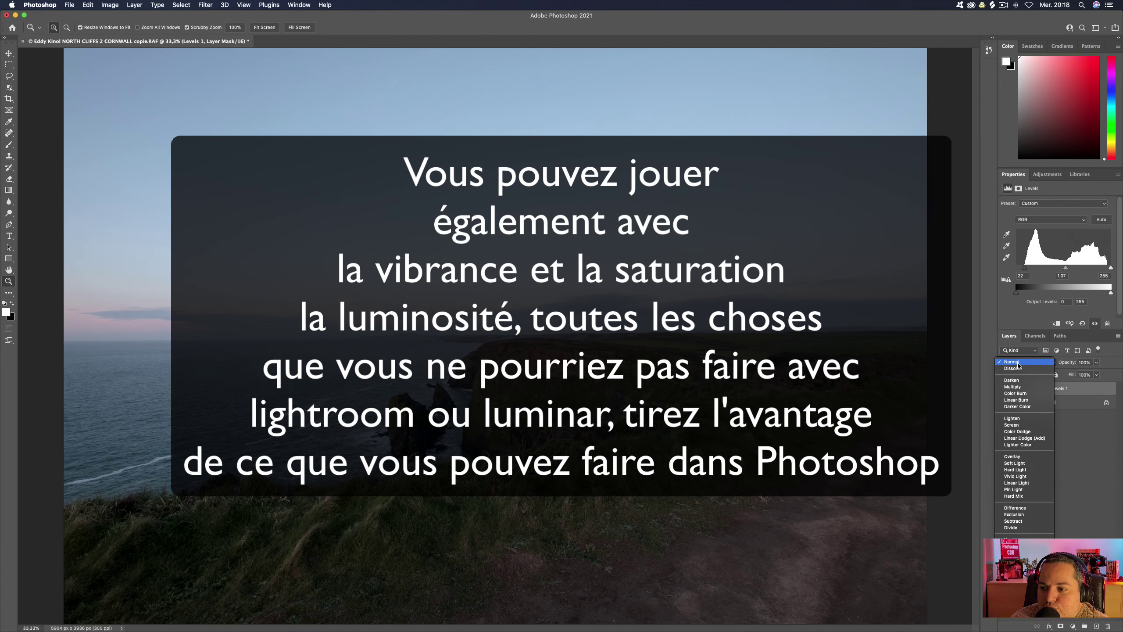
left_click(1018, 365)
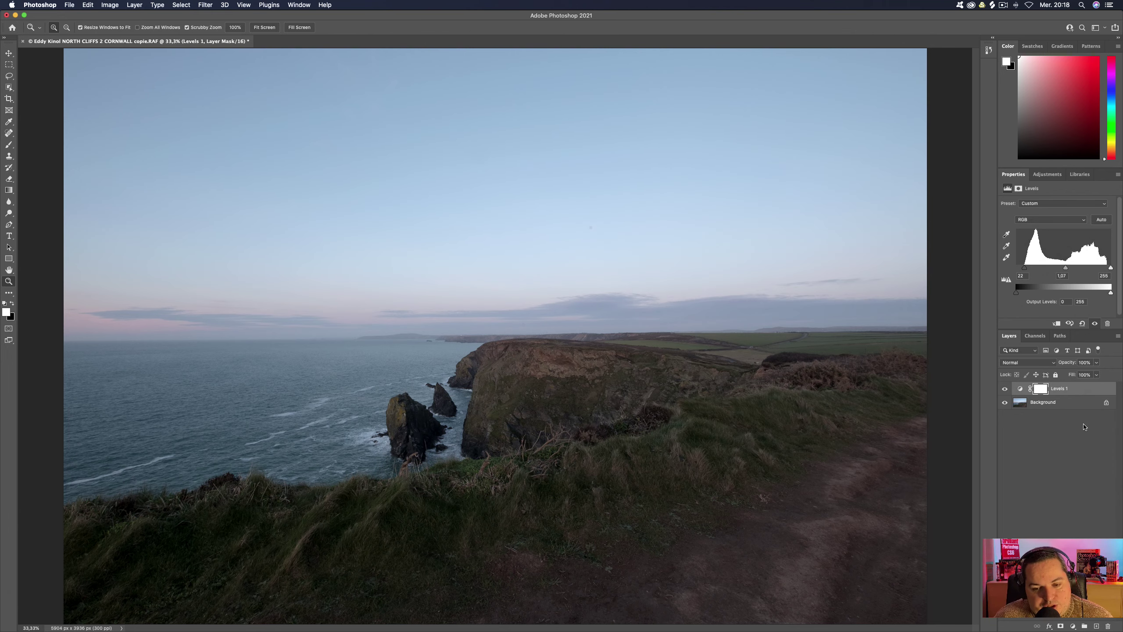
Set the Levels midtone to 1,25 and the white input to 249.
left_click_drag(1065, 268, 1062, 270)
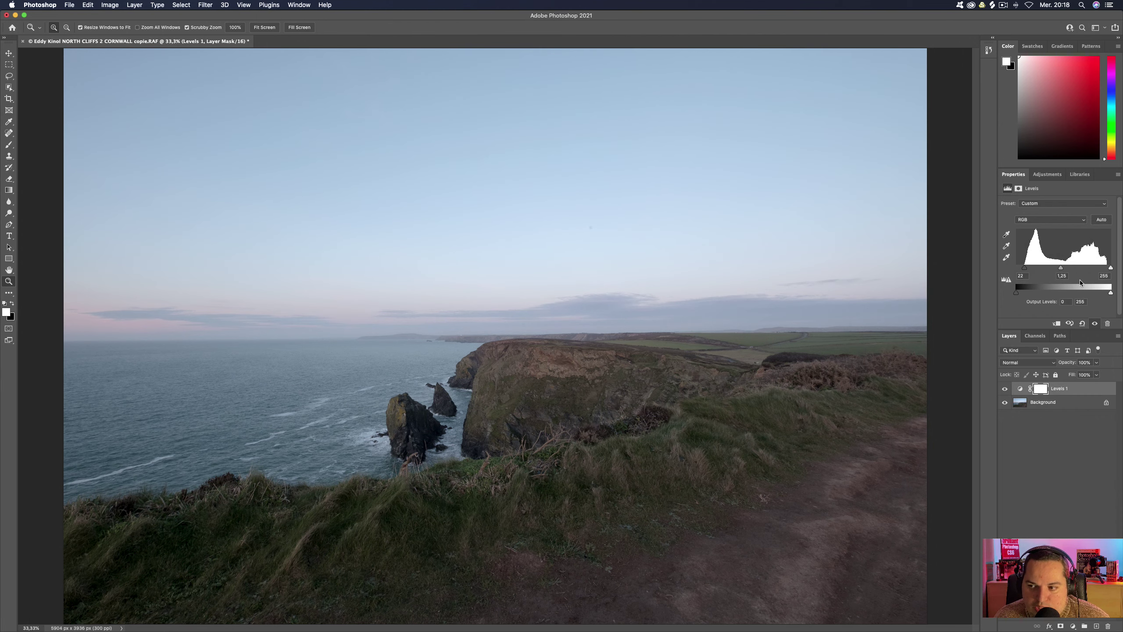
left_click_drag(1111, 268, 1108, 268)
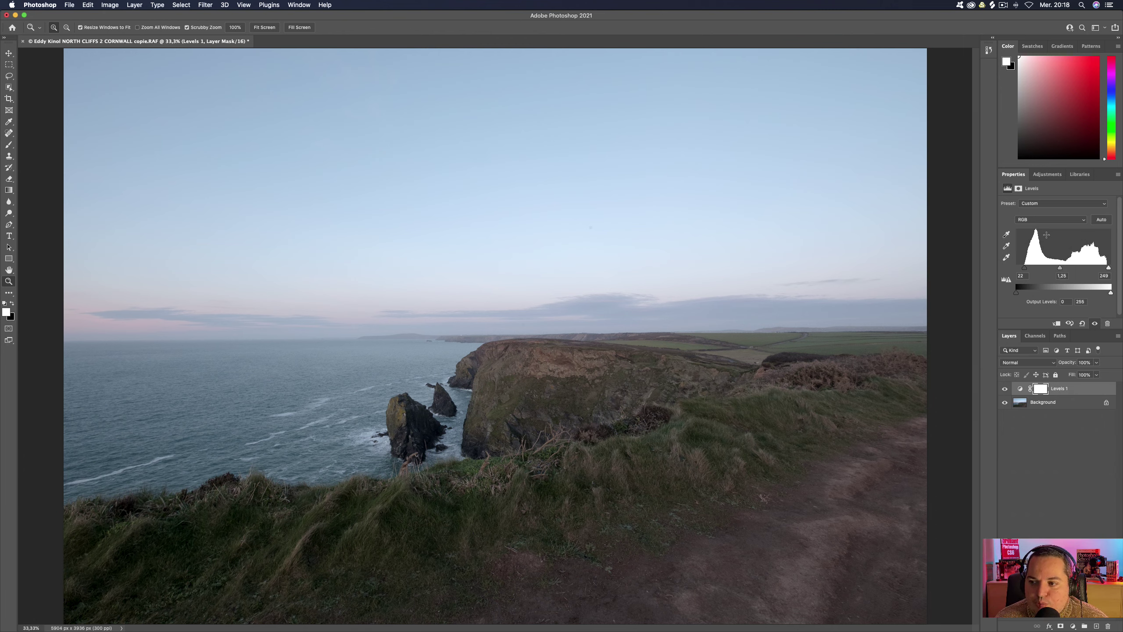
left_click(1045, 176)
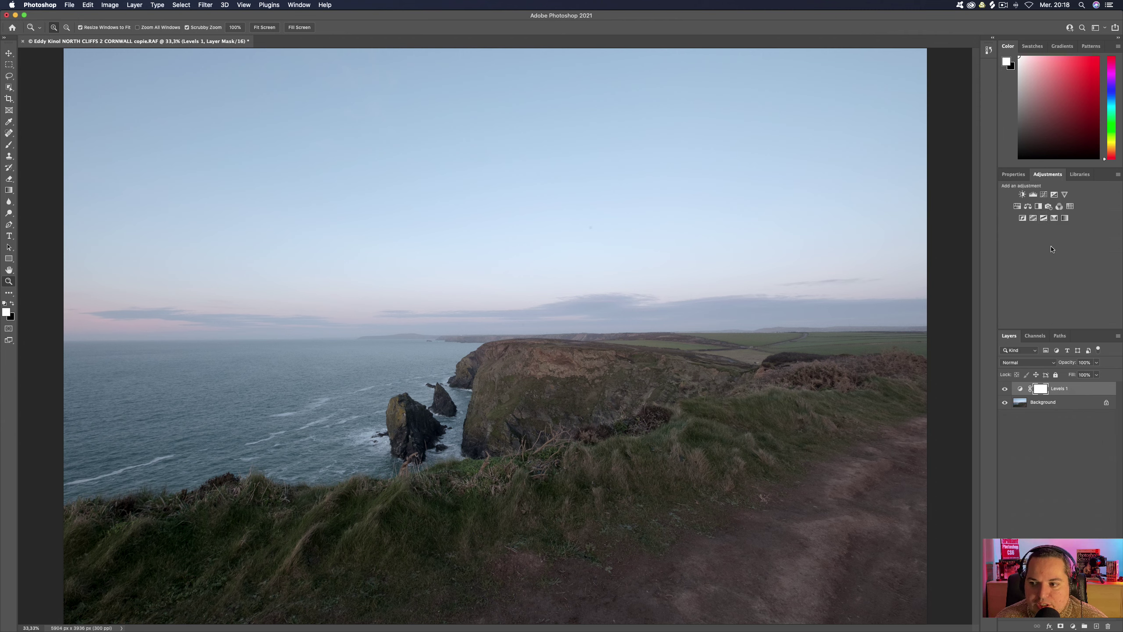
Add a Curves layer with a midtone point, lifted black point and lowered white point.
left_click(1040, 195)
left_click(1065, 268)
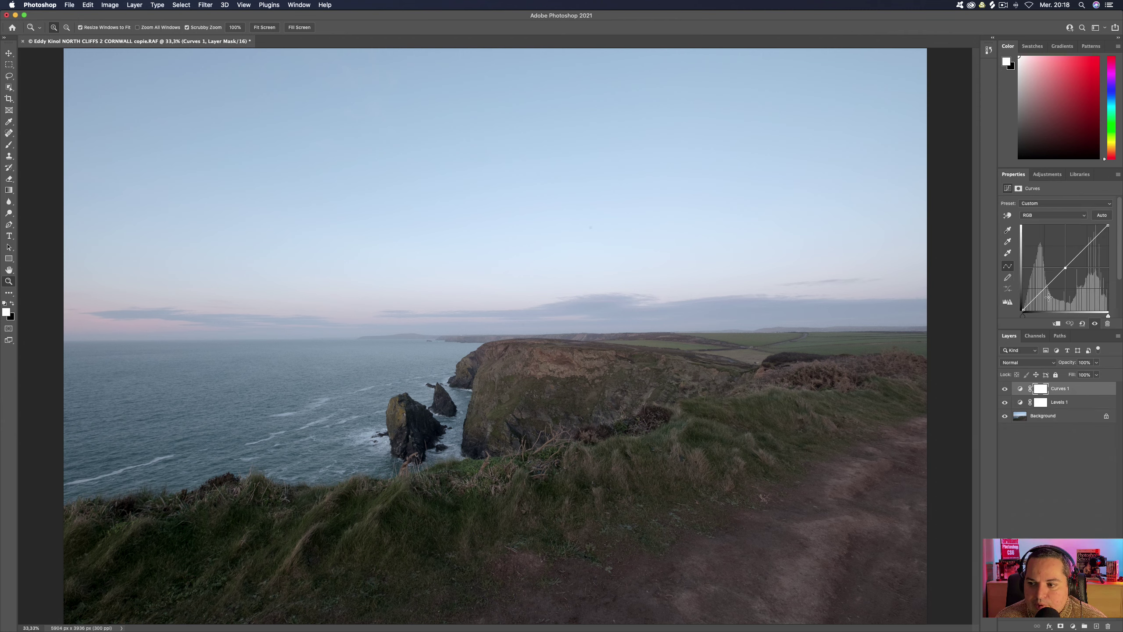
left_click_drag(1045, 287, 1045, 291)
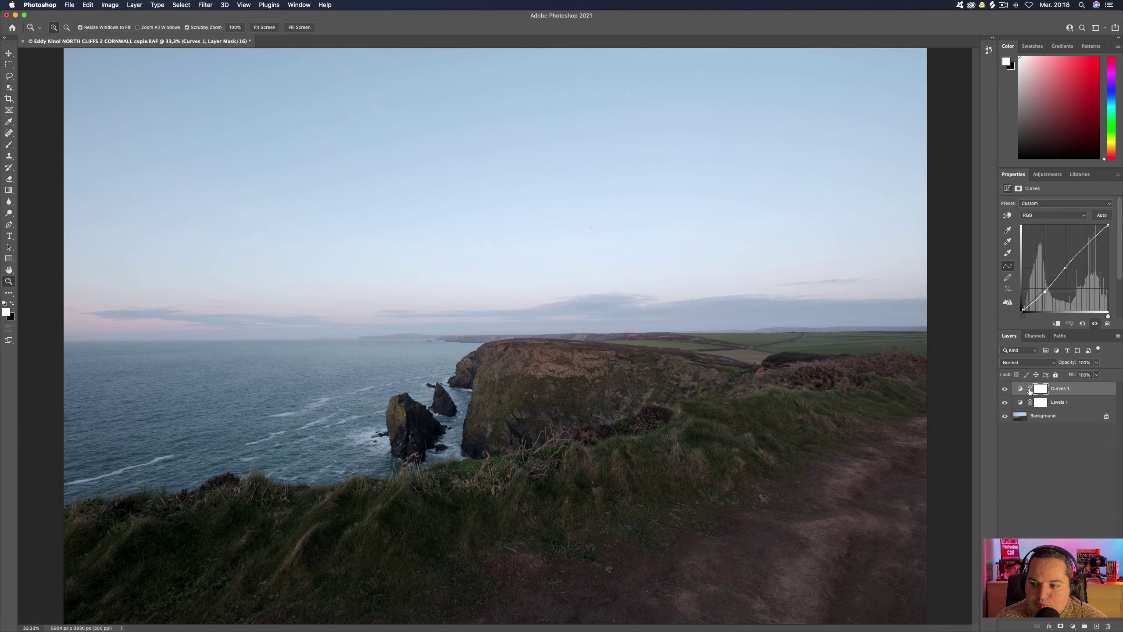
left_click(1006, 403)
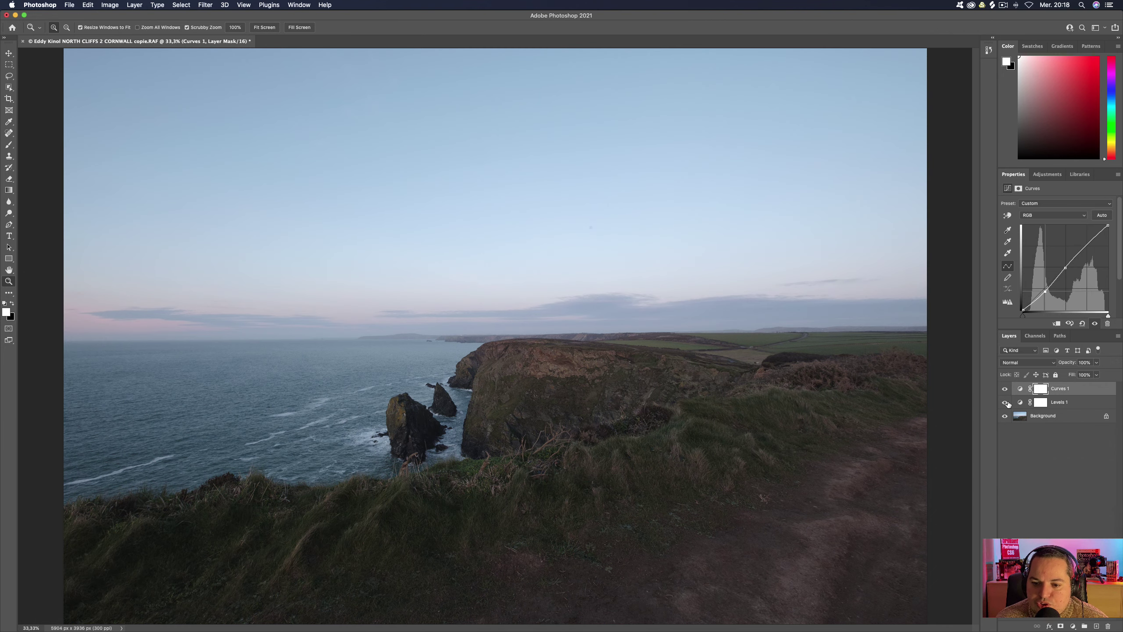
left_click(1006, 403)
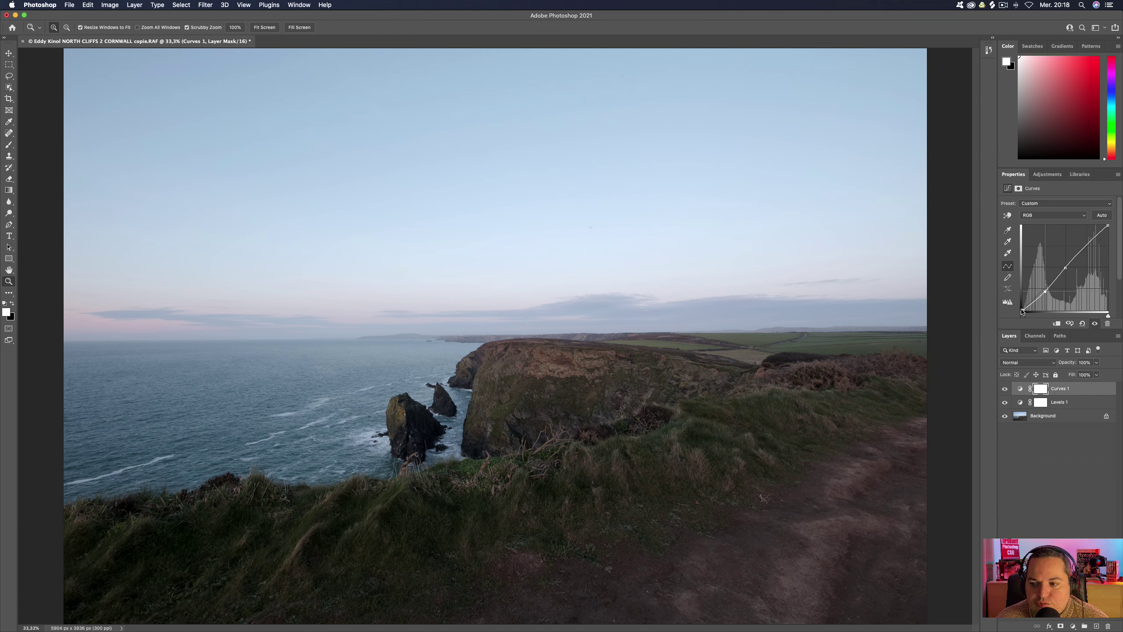
left_click_drag(1022, 311, 1022, 301)
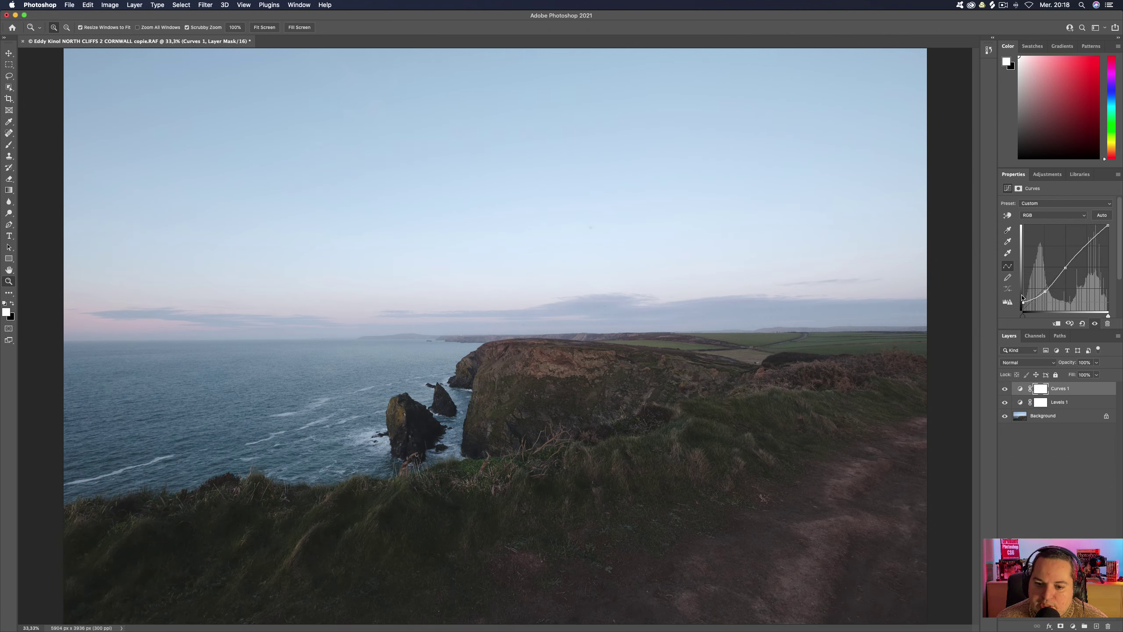
left_click_drag(1107, 226, 1108, 228)
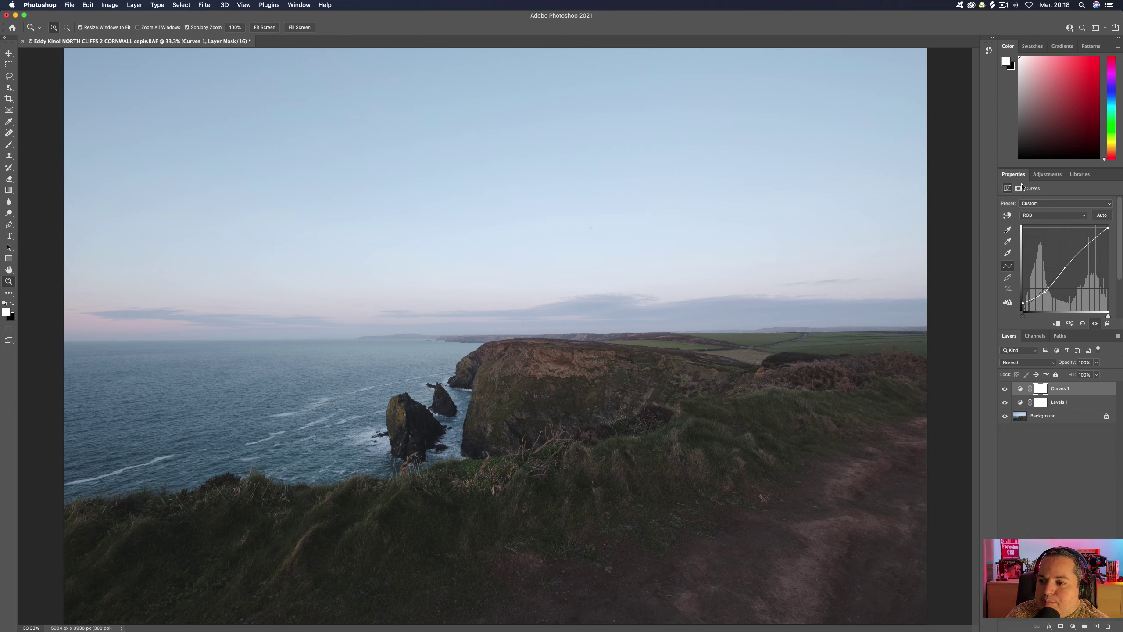
left_click(1056, 175)
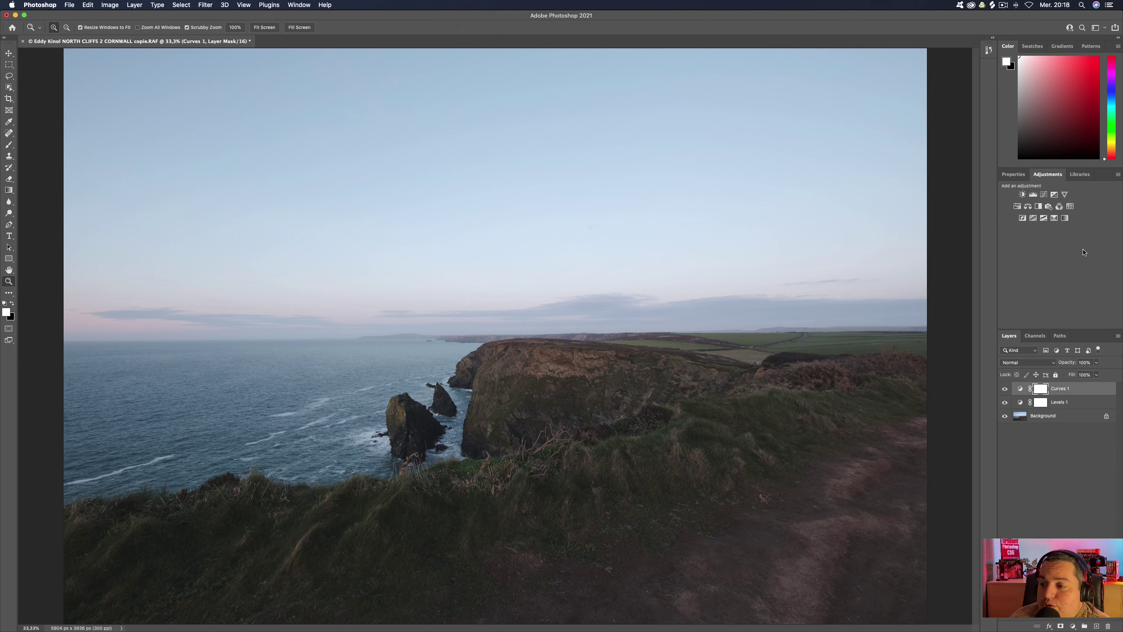
Add a Color Balance layer and push midtones and shadows toward blue.
left_click(1028, 206)
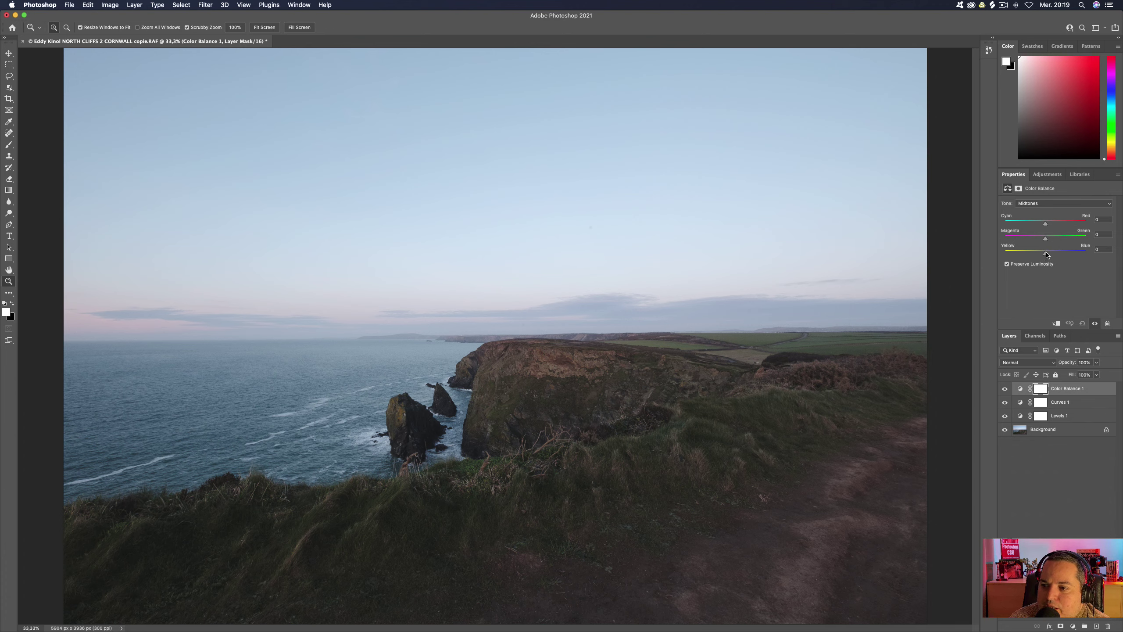
left_click_drag(1048, 256, 1051, 255)
left_click(1047, 203)
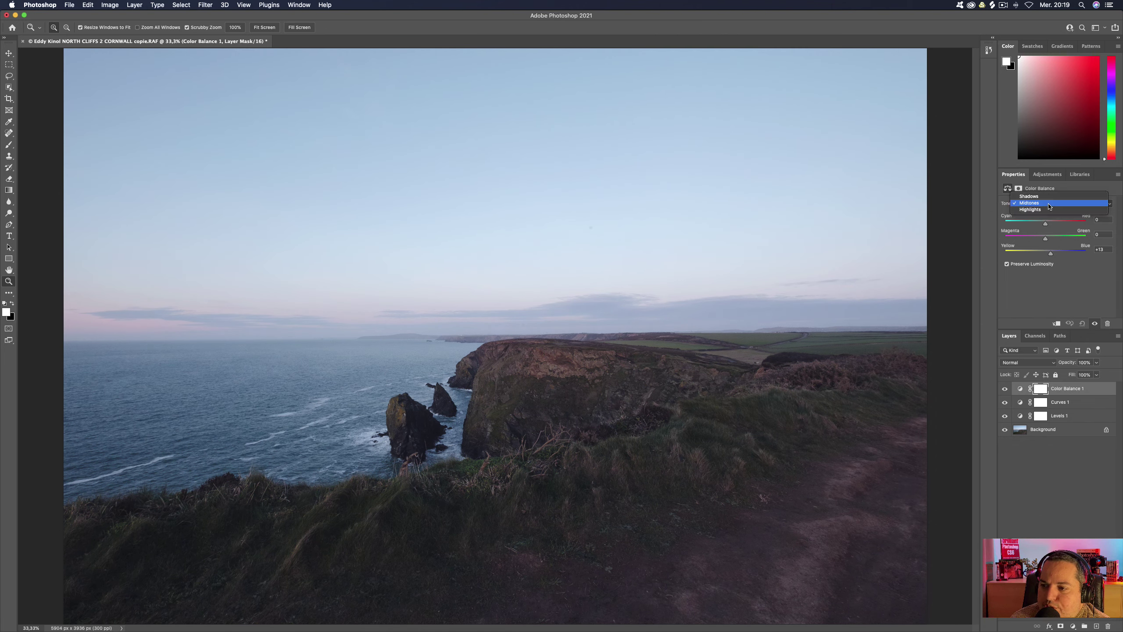
left_click(1047, 195)
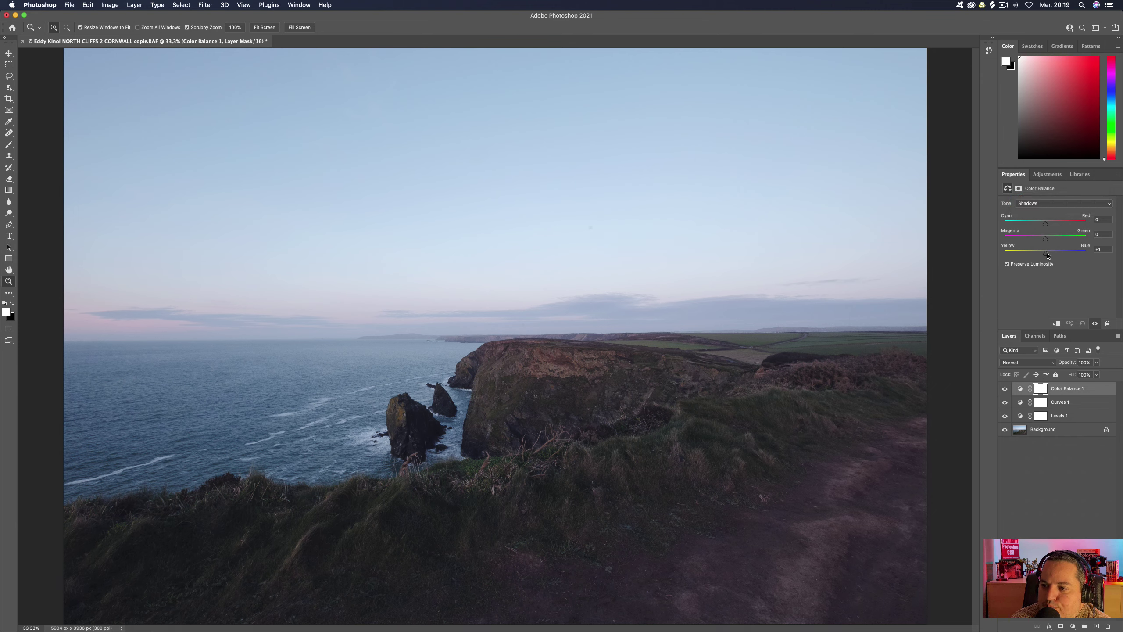
left_click_drag(1047, 256, 1046, 256)
Set Color Balance highlights to +12 red and -6 magenta.
left_click(1046, 203)
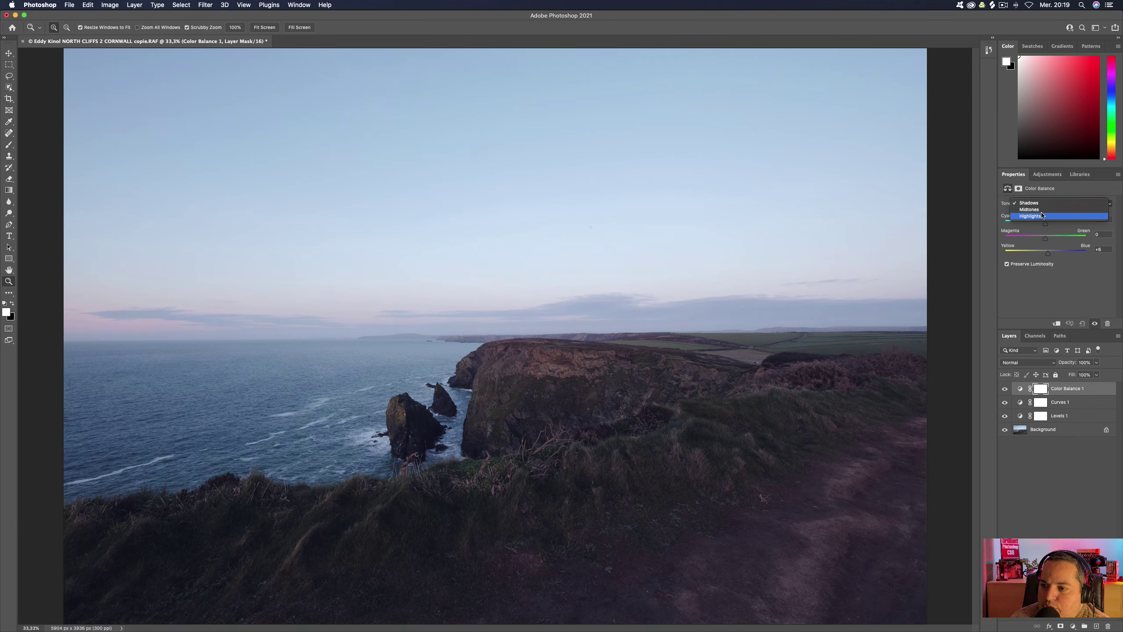
left_click(1043, 216)
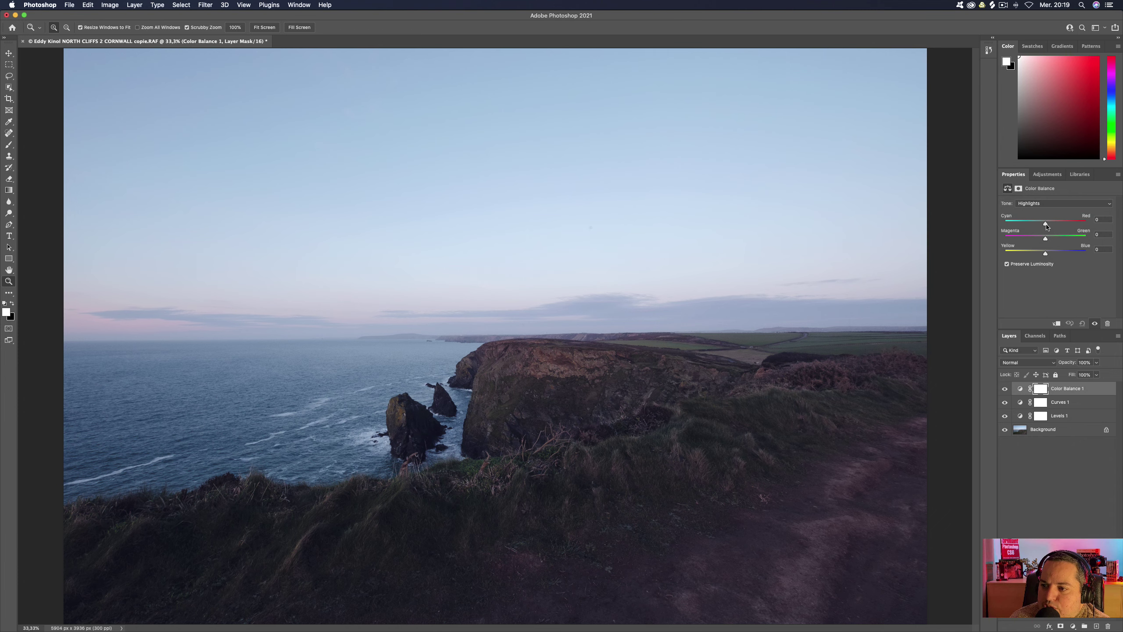
left_click_drag(1047, 226, 1051, 227)
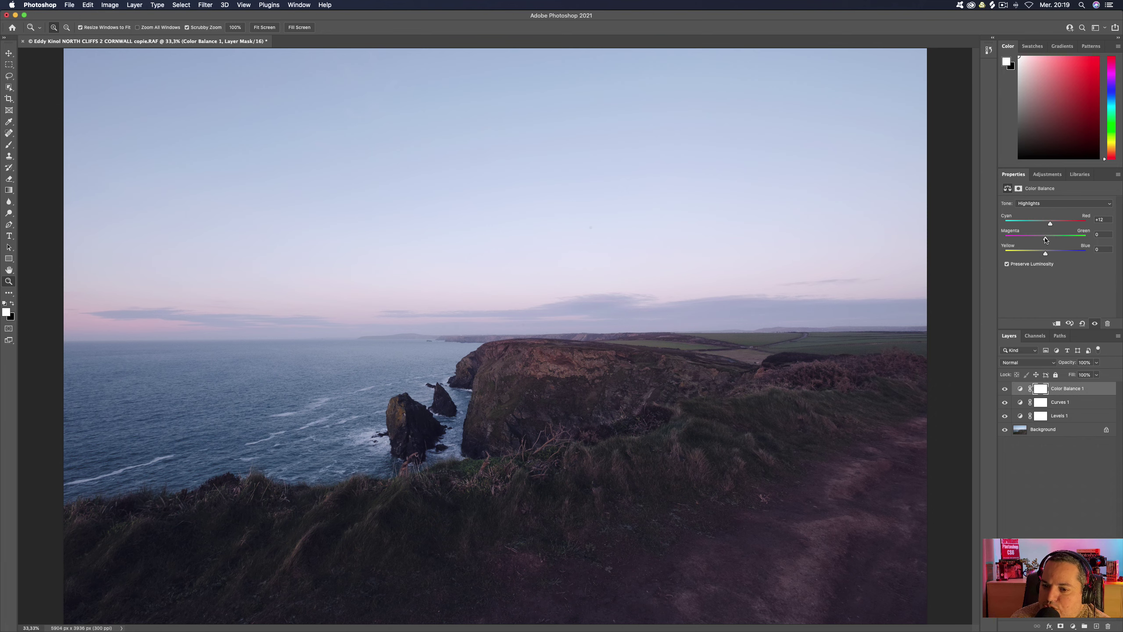
left_click_drag(1045, 240, 1044, 240)
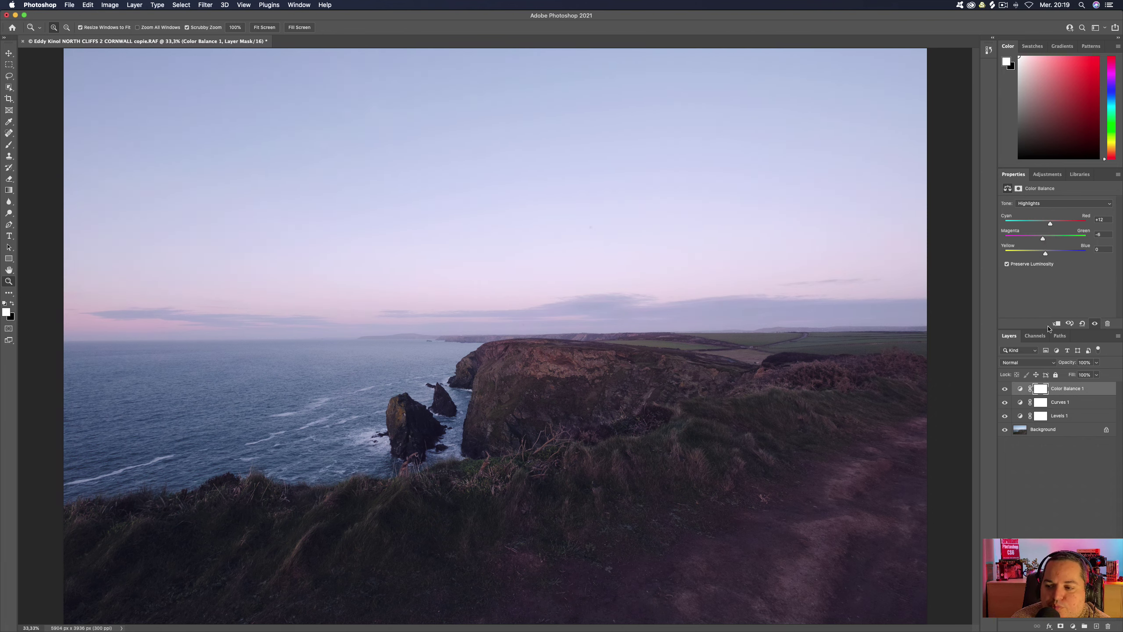
Toggle Color Balance 1 and all adjustments off and on to compare with the original.
left_click(1005, 388)
left_click(1004, 389)
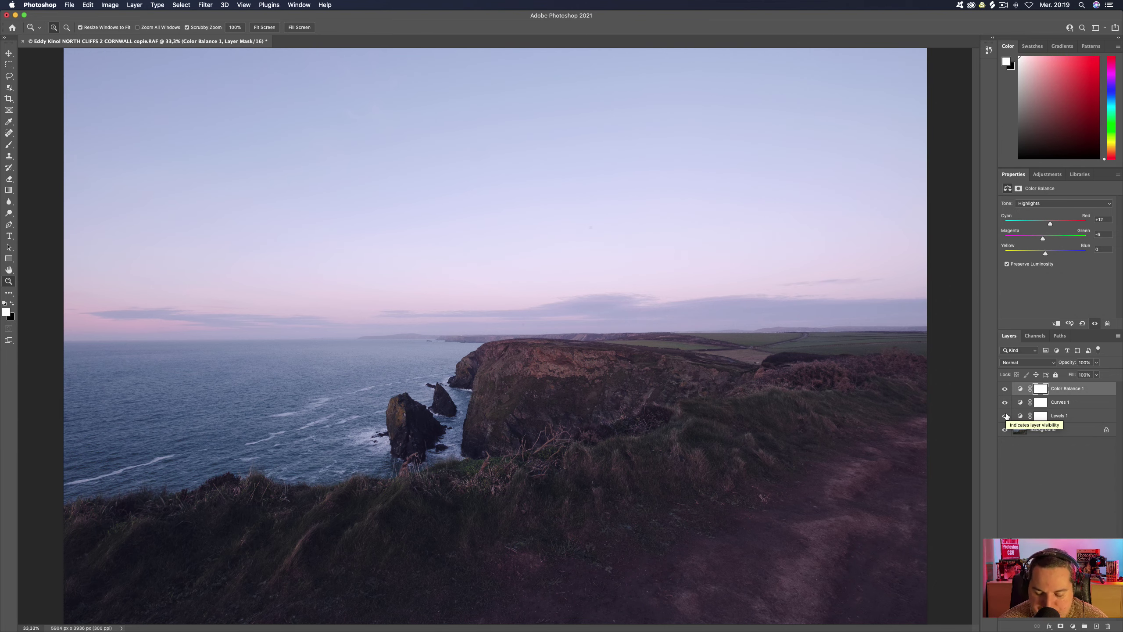
left_click(1005, 430, "alt")
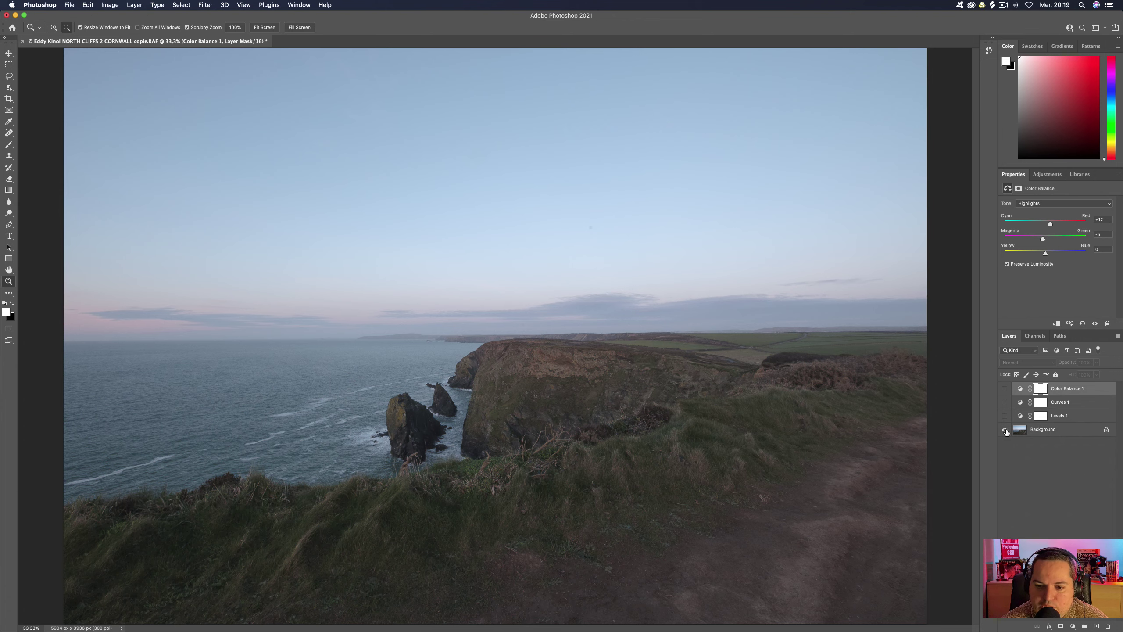
left_click(1005, 430, "alt")
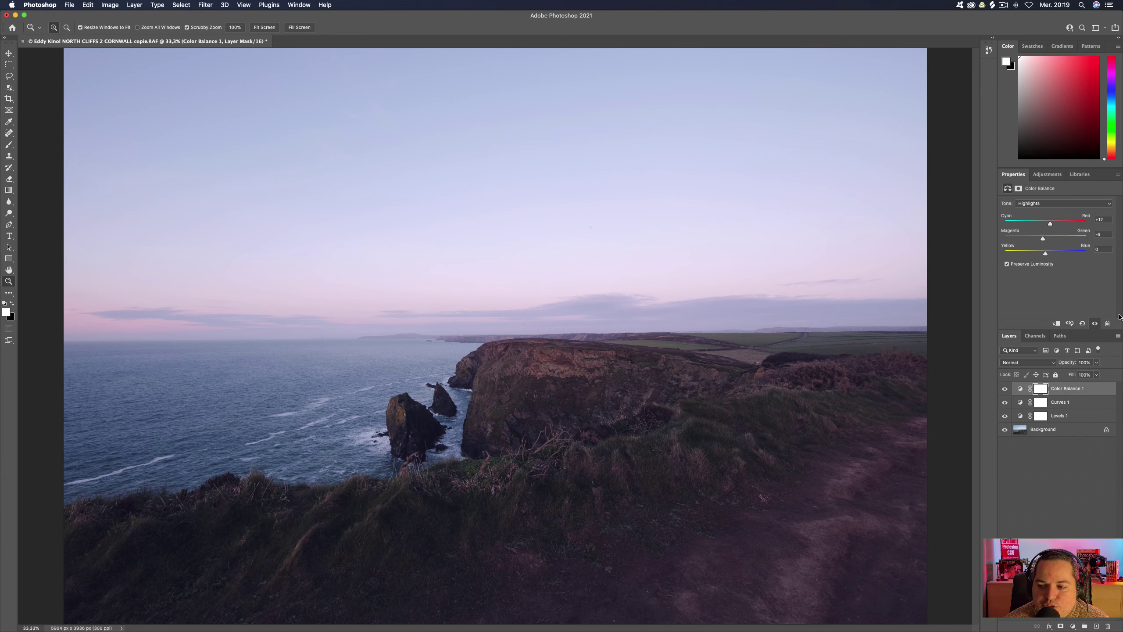
left_click(1097, 363)
Lower Color Balance 1 opacity to 82% and return to the adjustment-type list.
left_click_drag(1097, 373, 1084, 375)
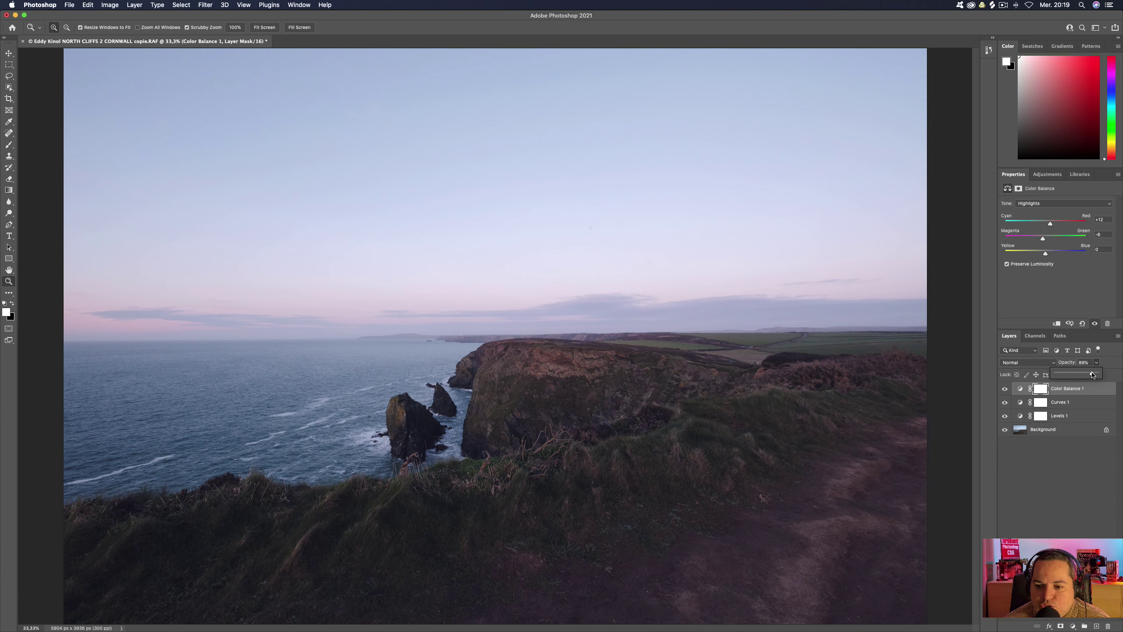
left_click(1064, 498)
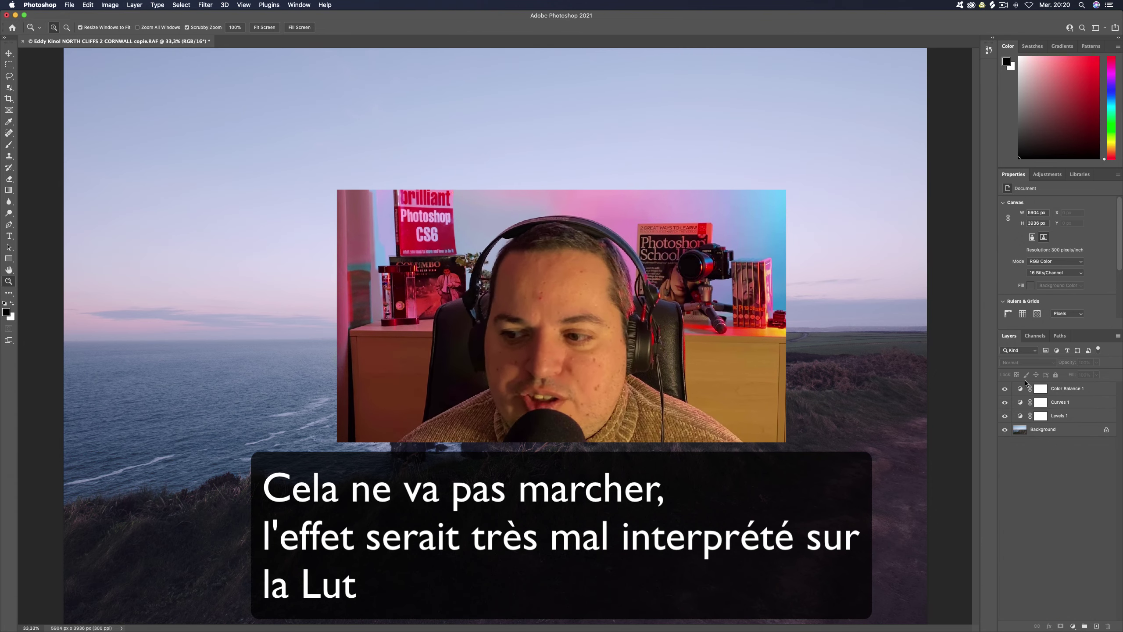
left_click(1057, 173)
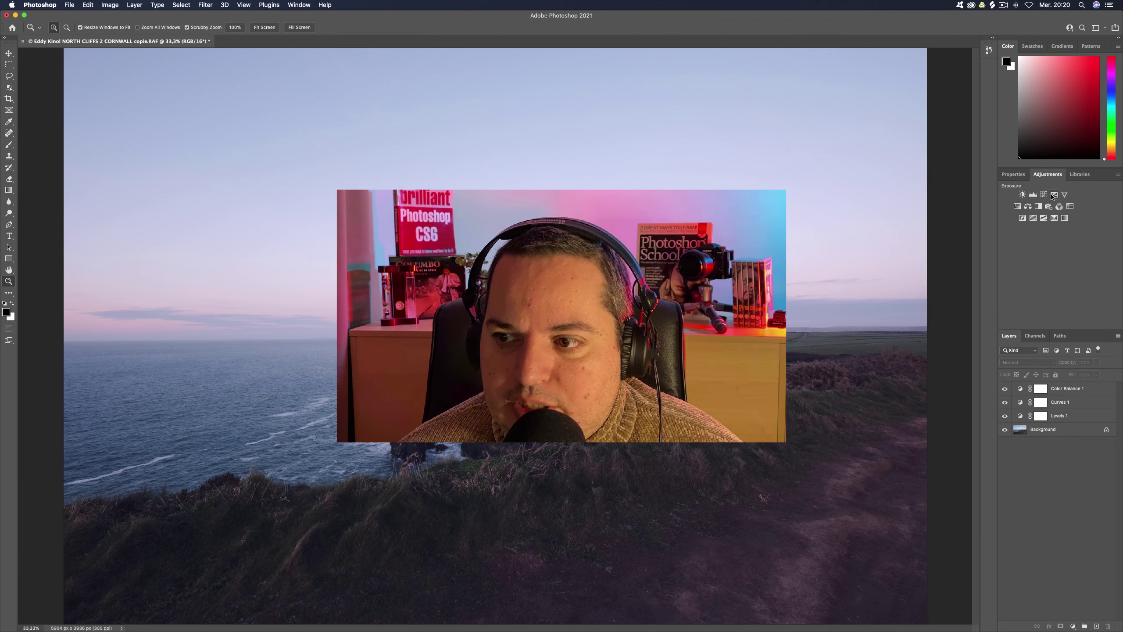
Add an Exposure adjustment layer that brightens the cliff photo to about +0.28.
left_click(1054, 194)
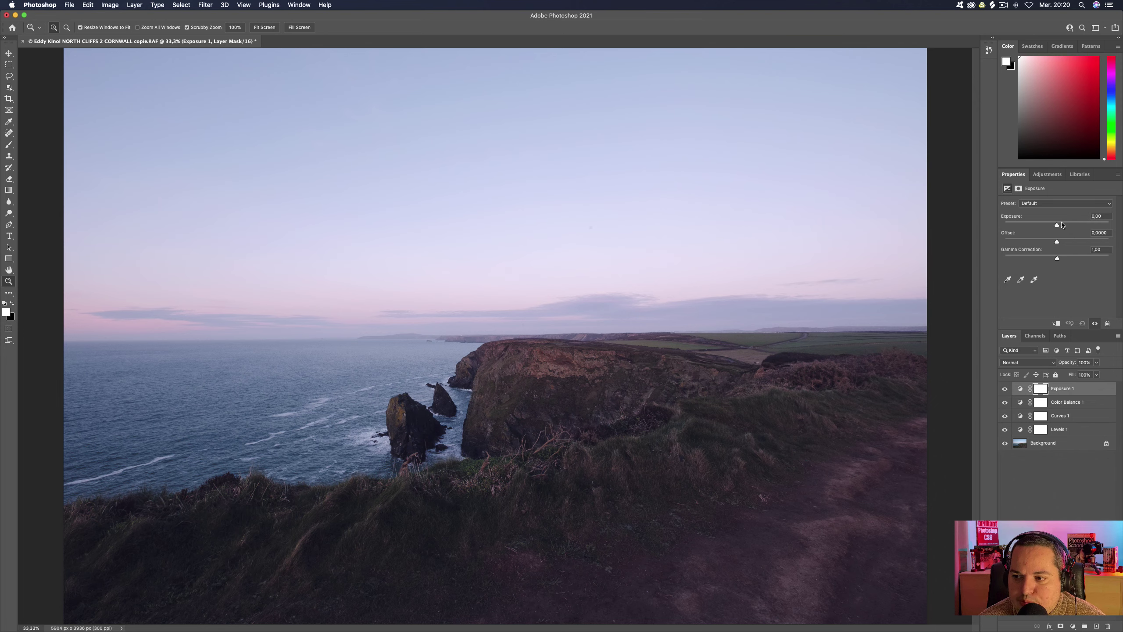
left_click_drag(1057, 225, 1058, 226)
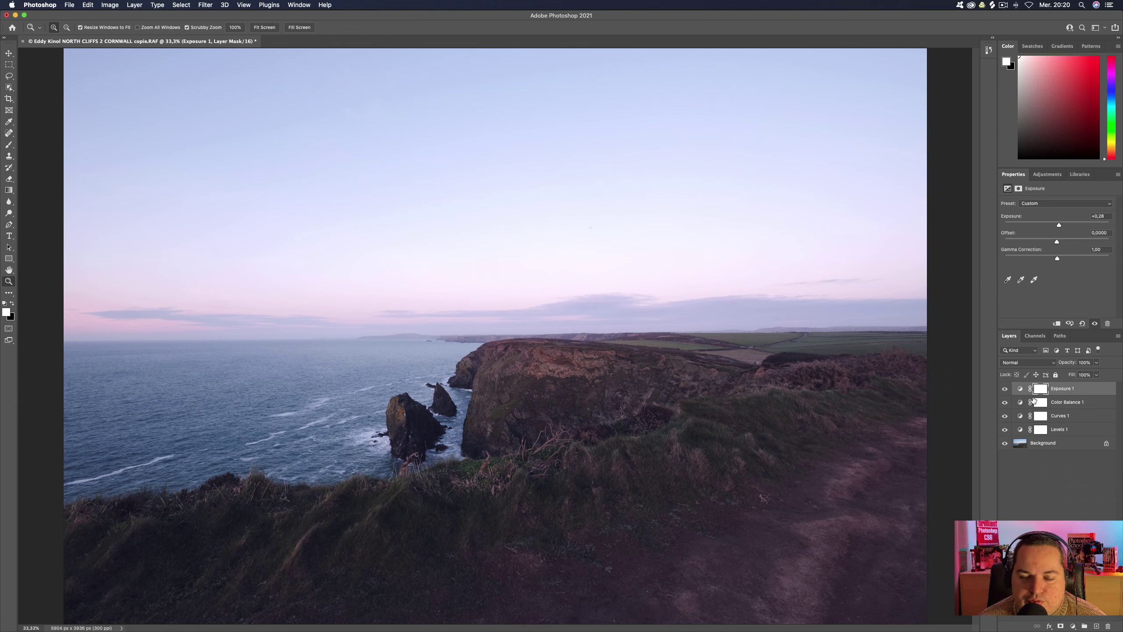
left_click(1047, 174)
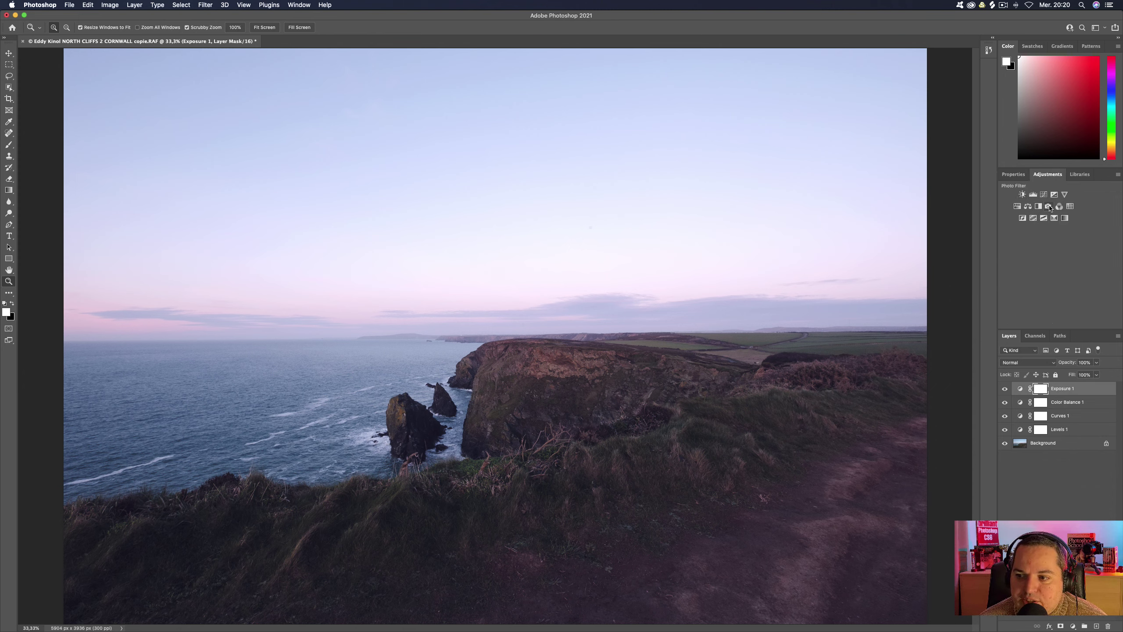
Add a Photo Filter layer using the Yellow filter at about 46% density.
left_click(1049, 206)
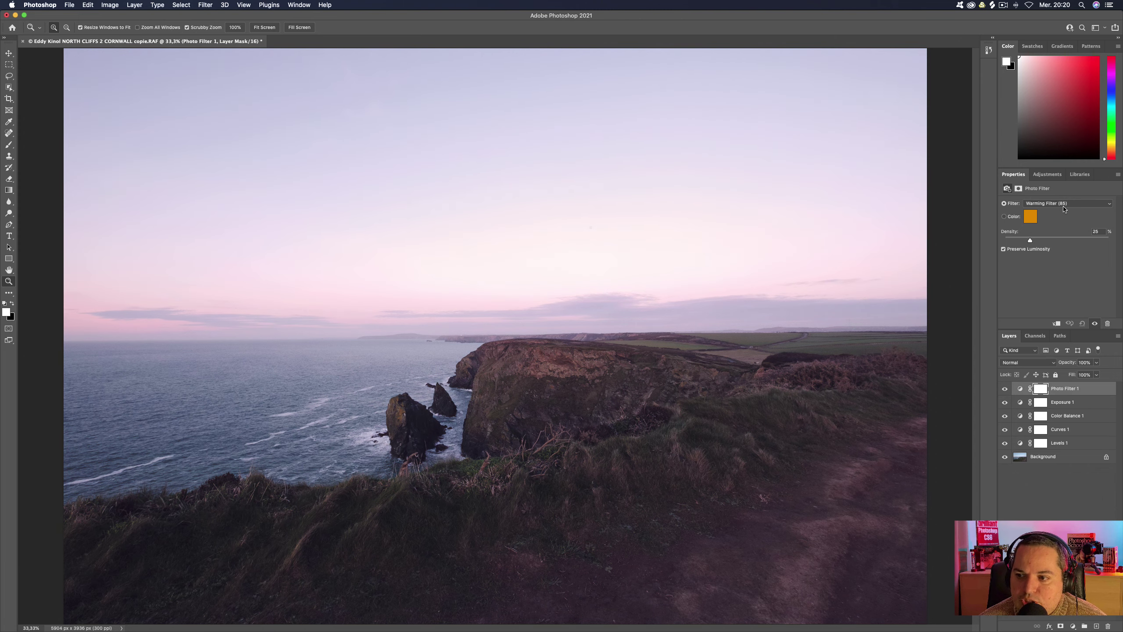
left_click(1006, 388)
left_click(1005, 389)
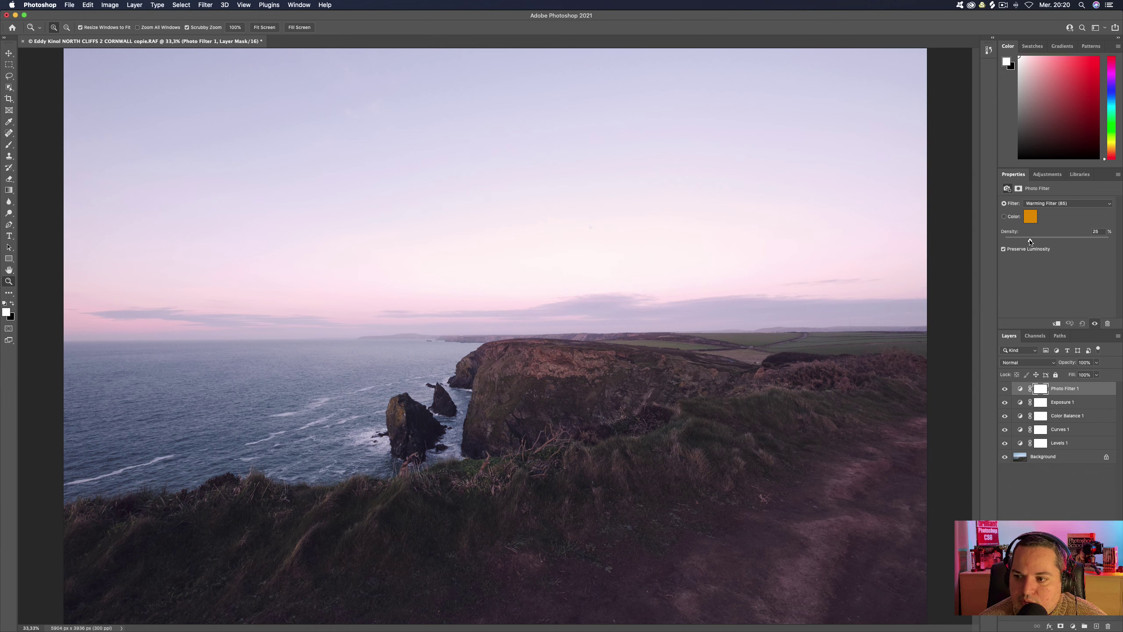
left_click_drag(1030, 240, 1054, 242)
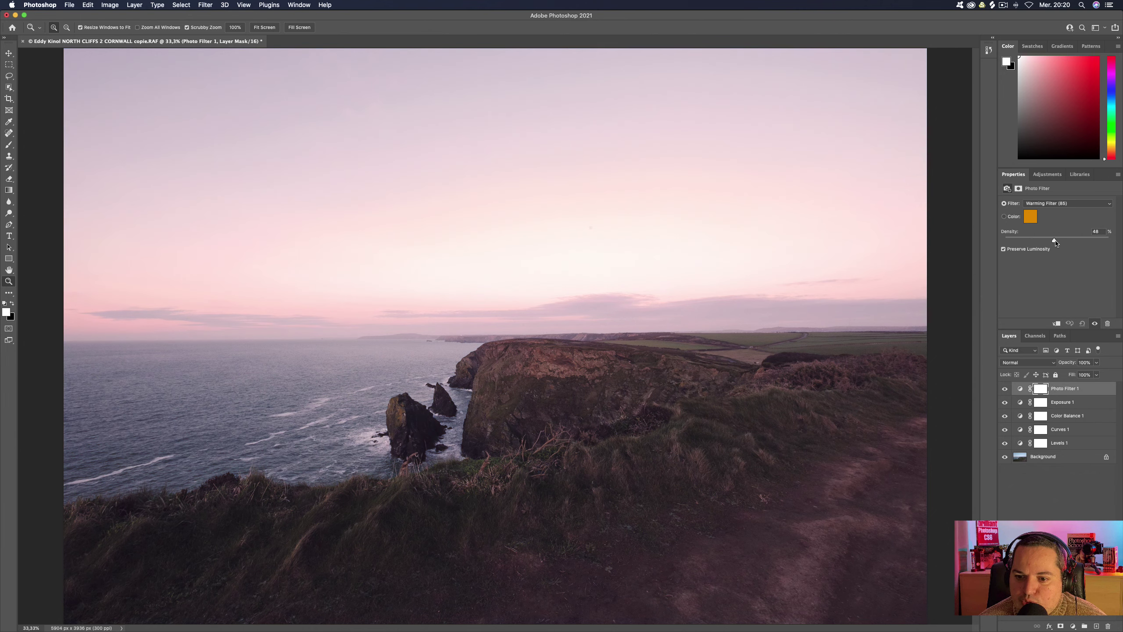
left_click(1076, 204)
left_click(1068, 216)
left_click(1064, 205)
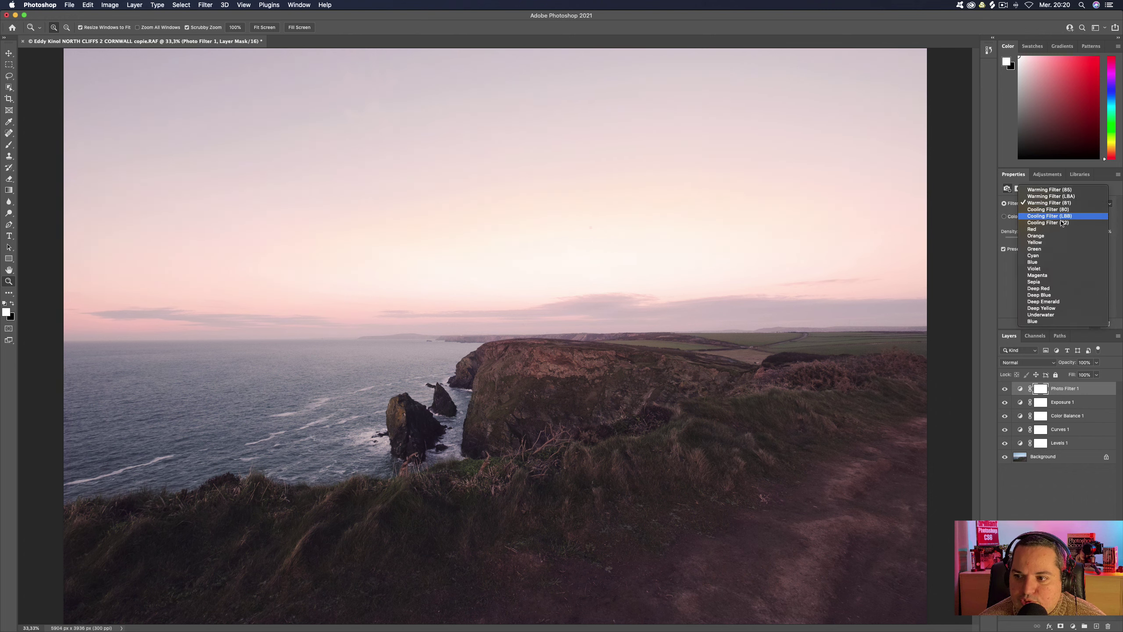
left_click(1050, 243)
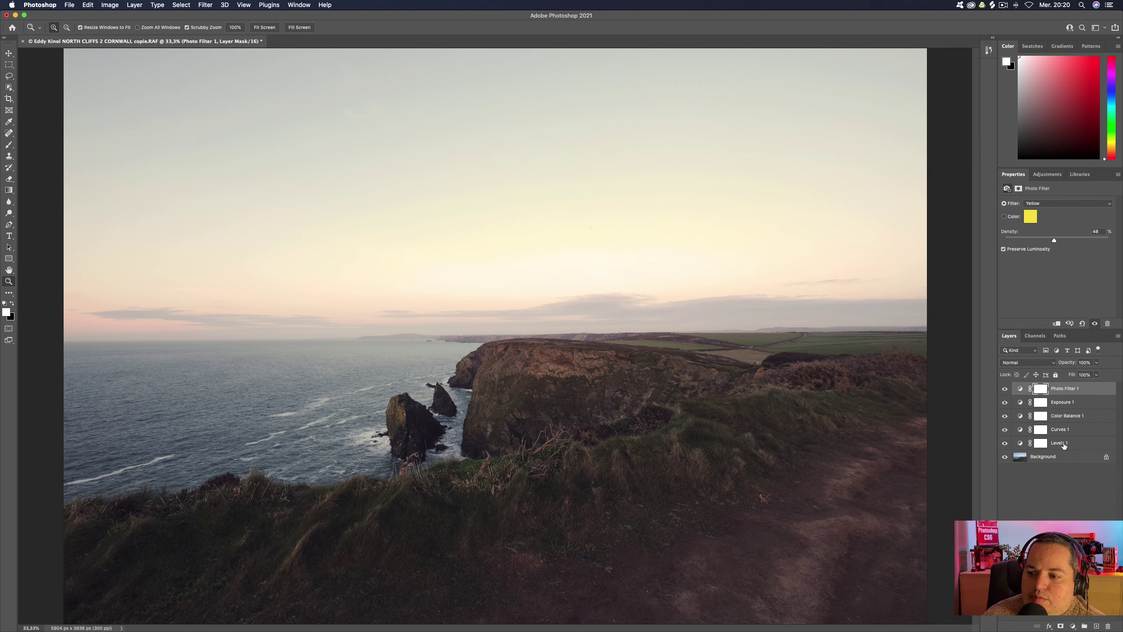
left_click(1037, 434)
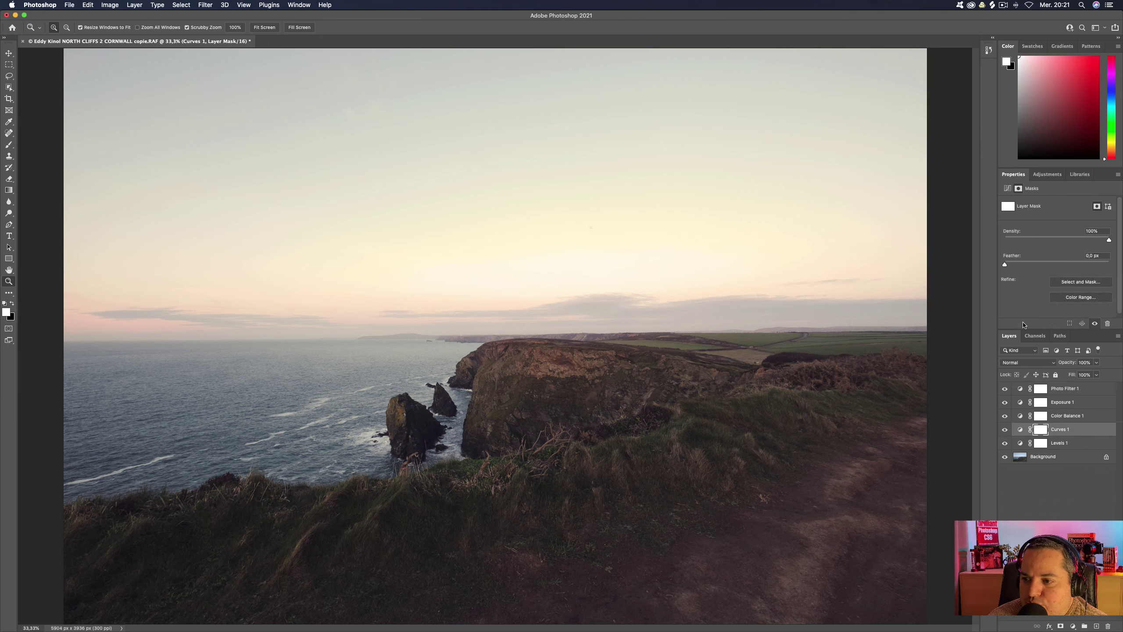
Set the Levels white point to 244 and lower the Curves black point to deepen shadows.
left_click(1040, 444)
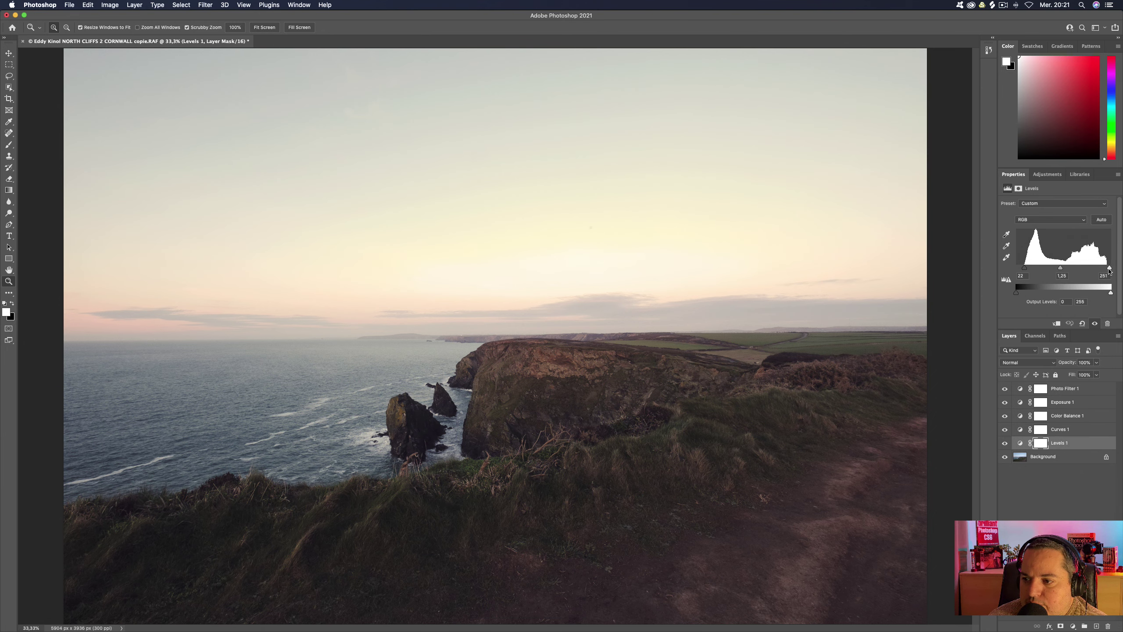
left_click_drag(1110, 267, 1058, 269)
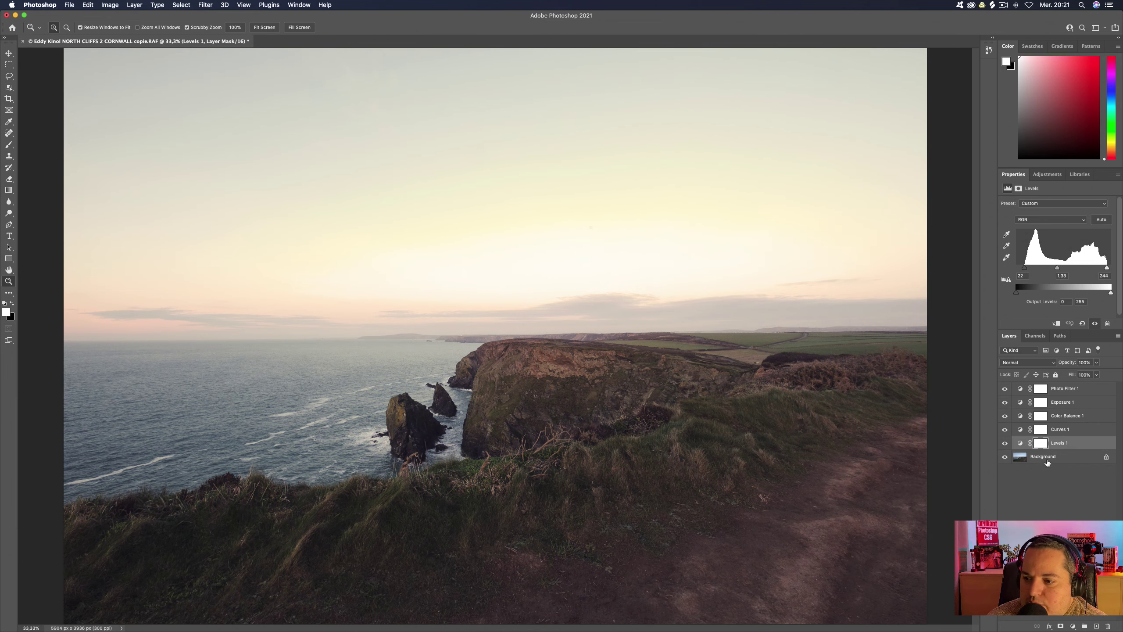
left_click(1037, 429)
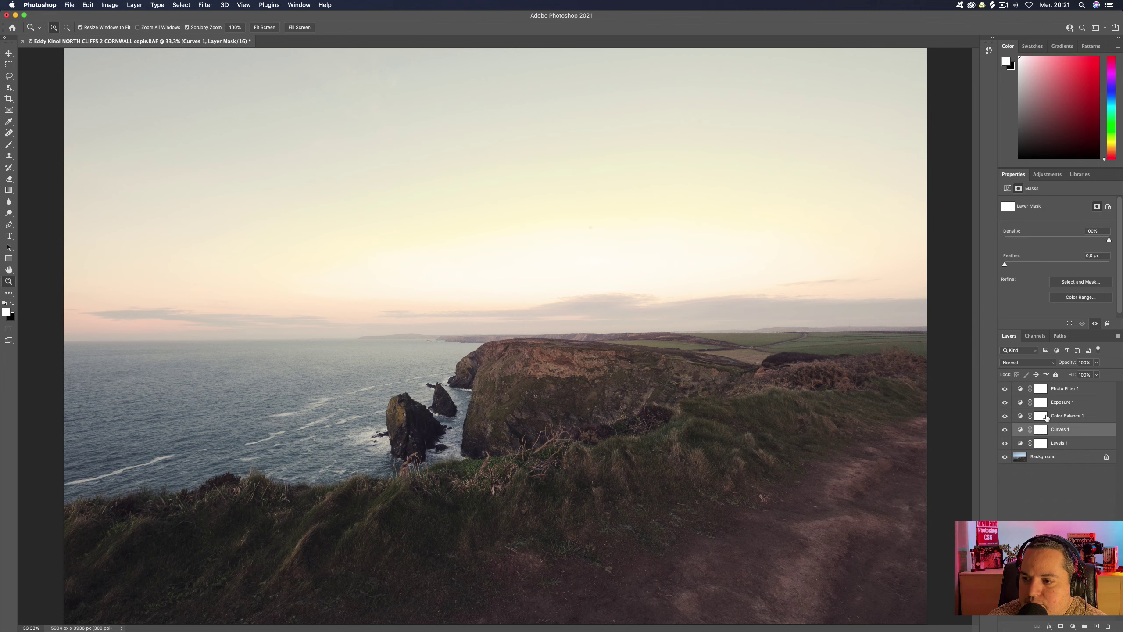
left_click(1020, 430)
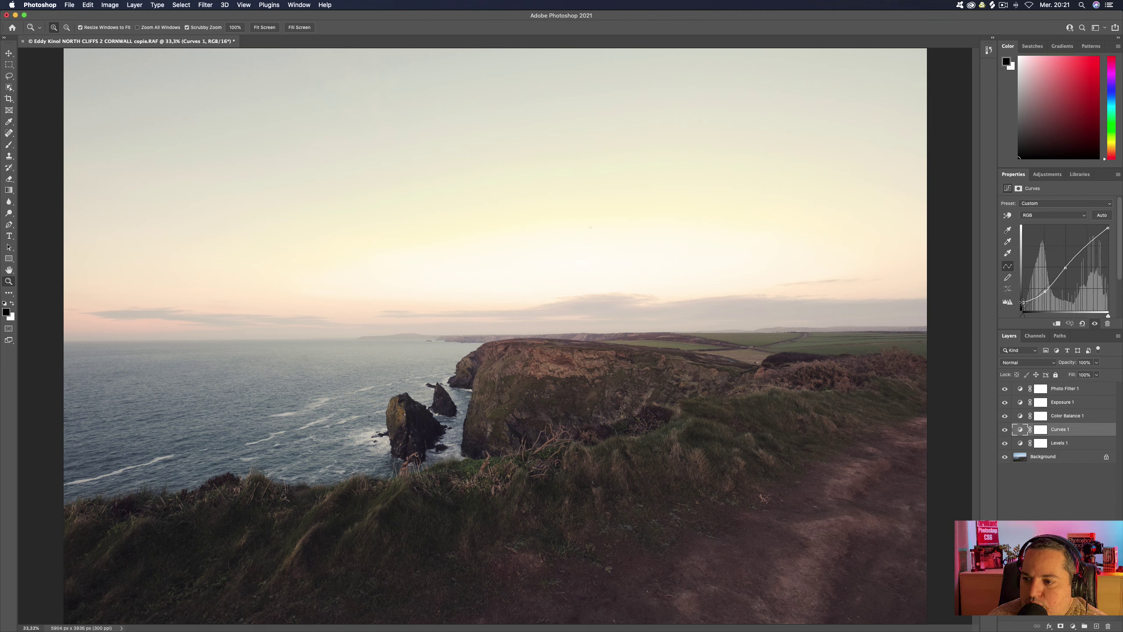
left_click_drag(1023, 303, 1022, 306)
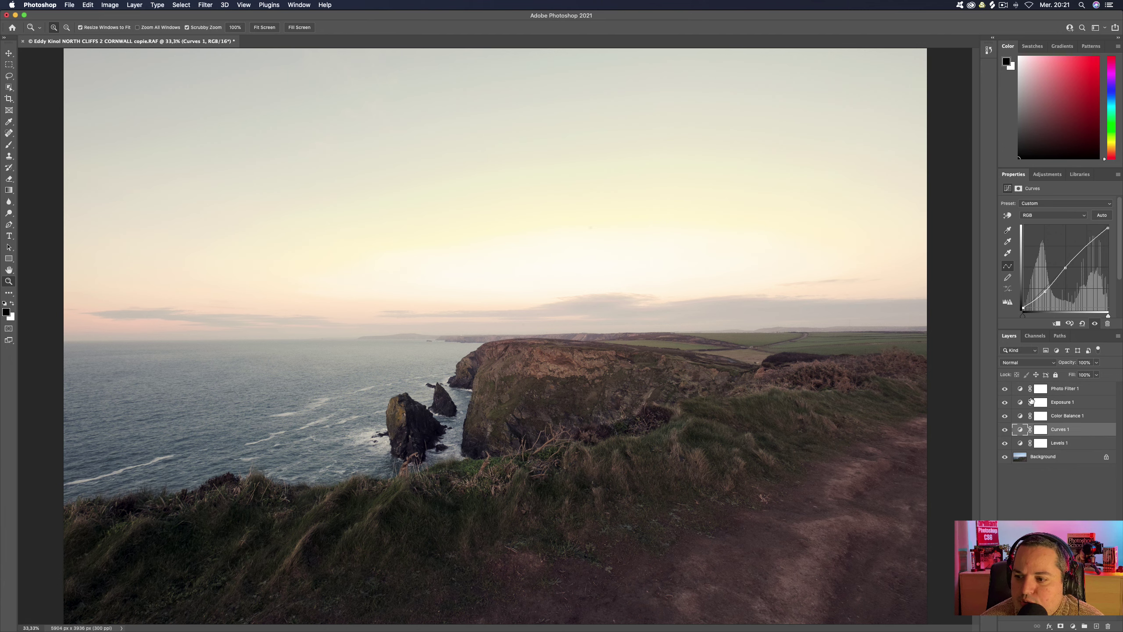
Reduce the Exposure 1 layer to about +0.06 to tone down the sky.
left_click(1041, 403)
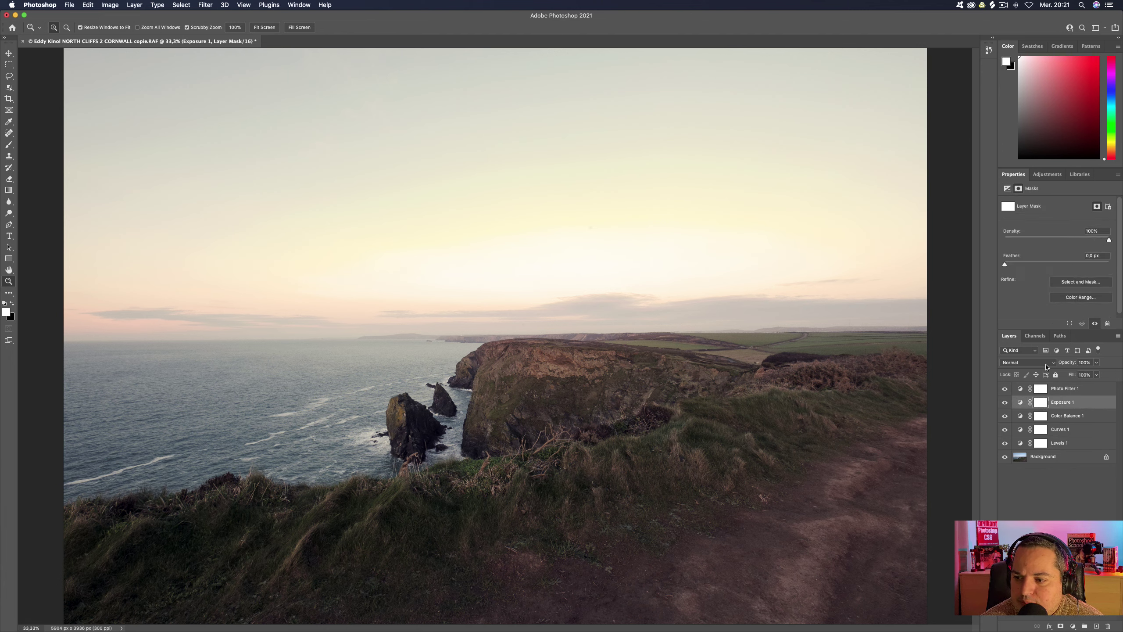
left_click(1021, 403)
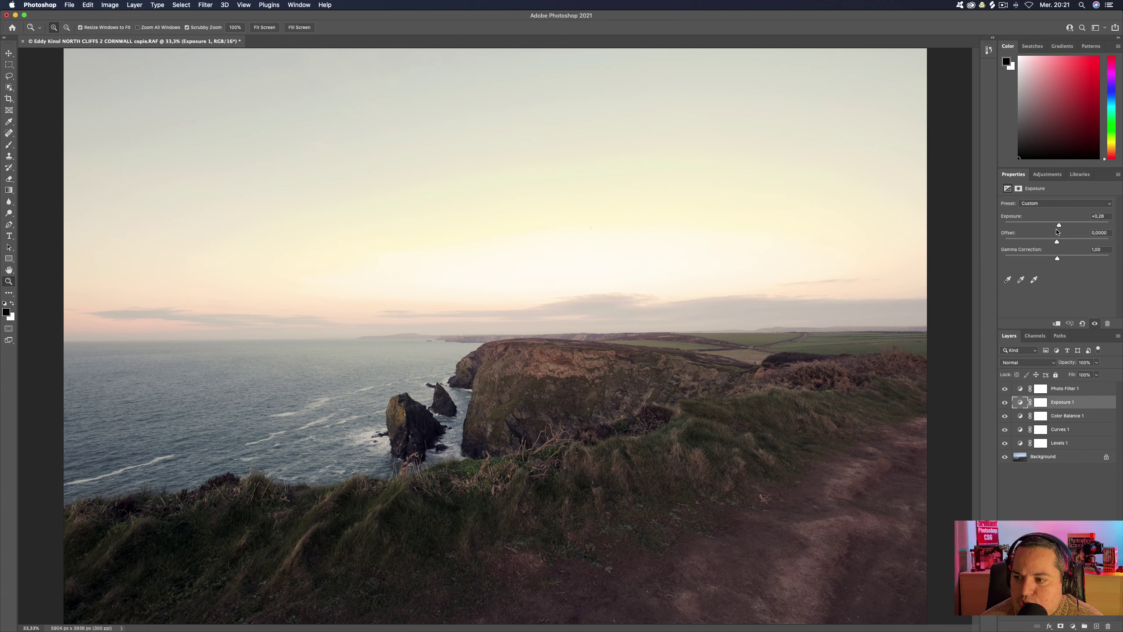
left_click_drag(1060, 227, 1058, 226)
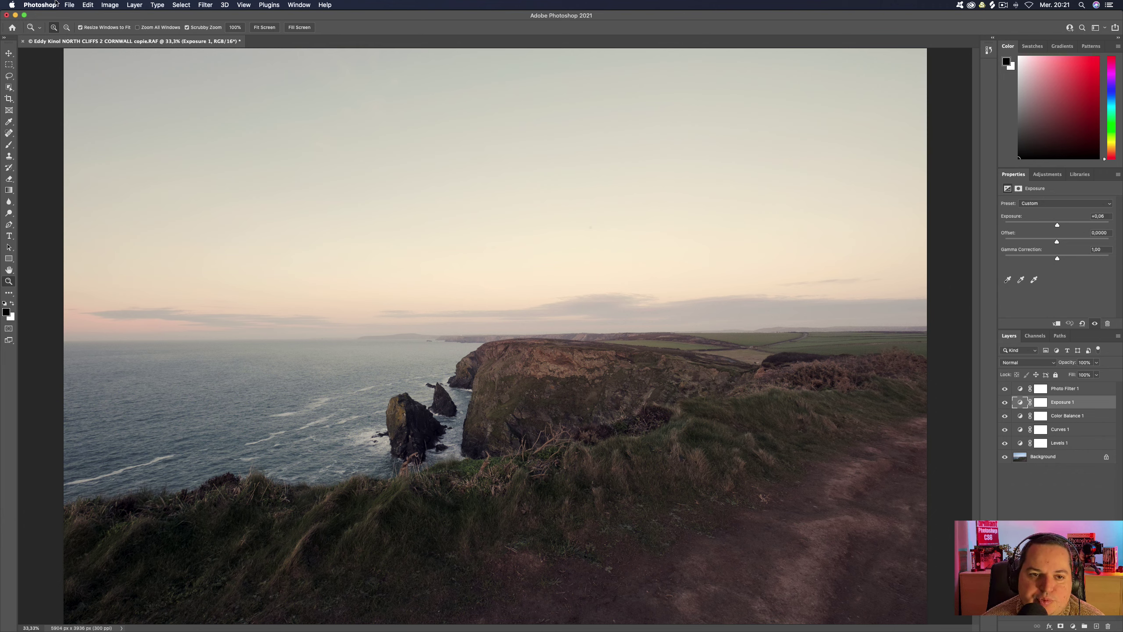
left_click(78, 4)
Export Color Lookup Tables in CUBE format only, with description 'Lut essaiddydy'.
left_click(69, 4)
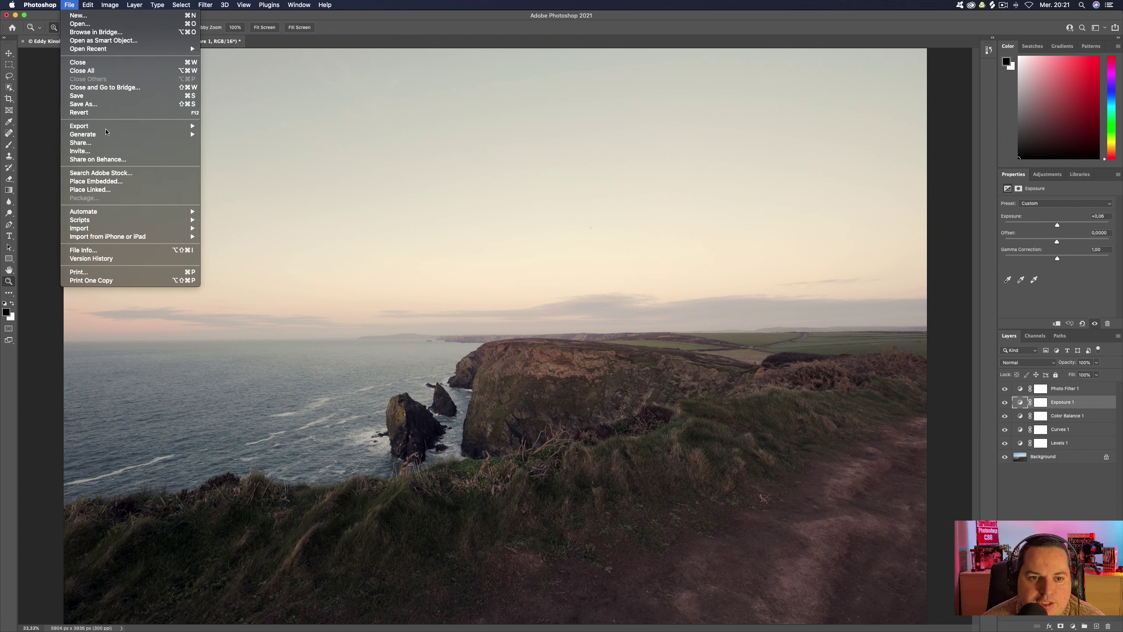
mouse_move(79, 125)
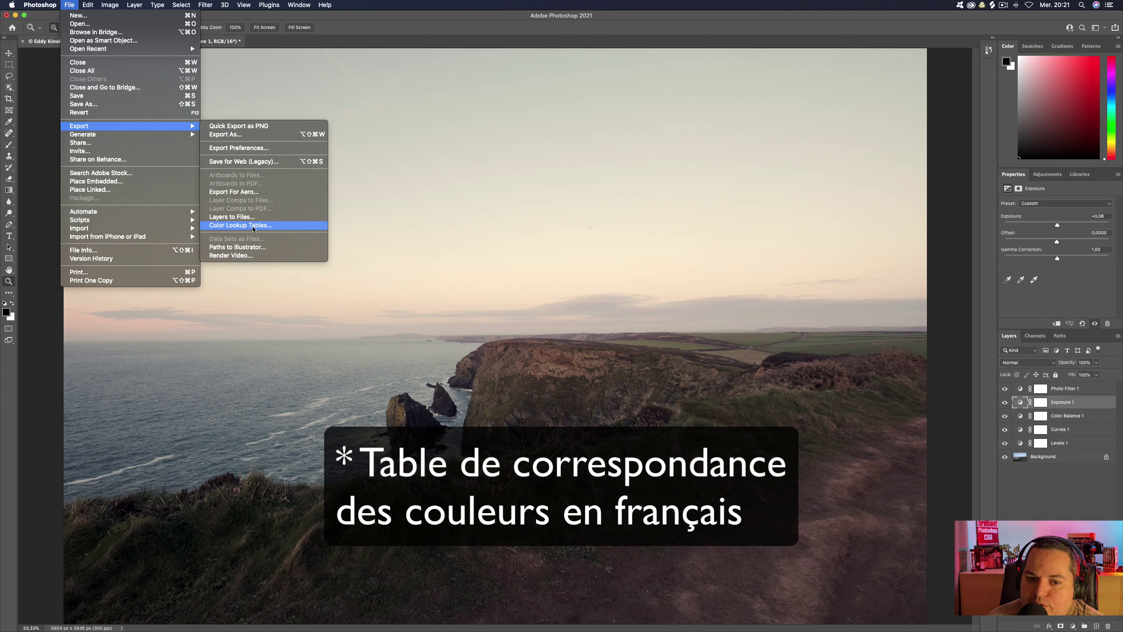
left_click(253, 225)
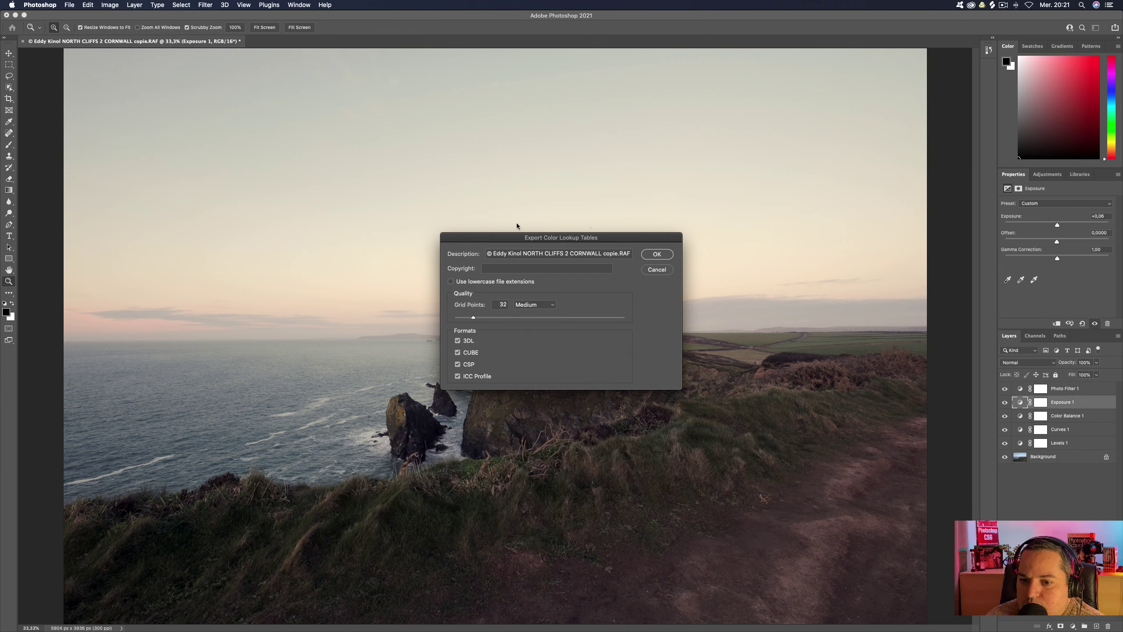
left_click(458, 376)
left_click(458, 340)
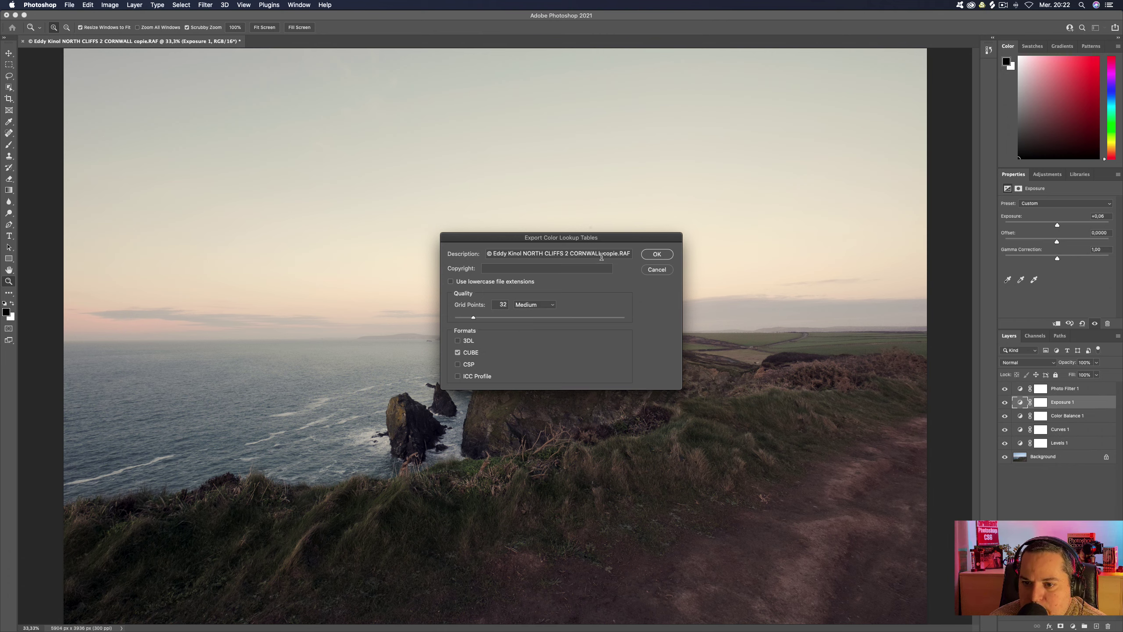
left_click_drag(602, 255, 430, 255)
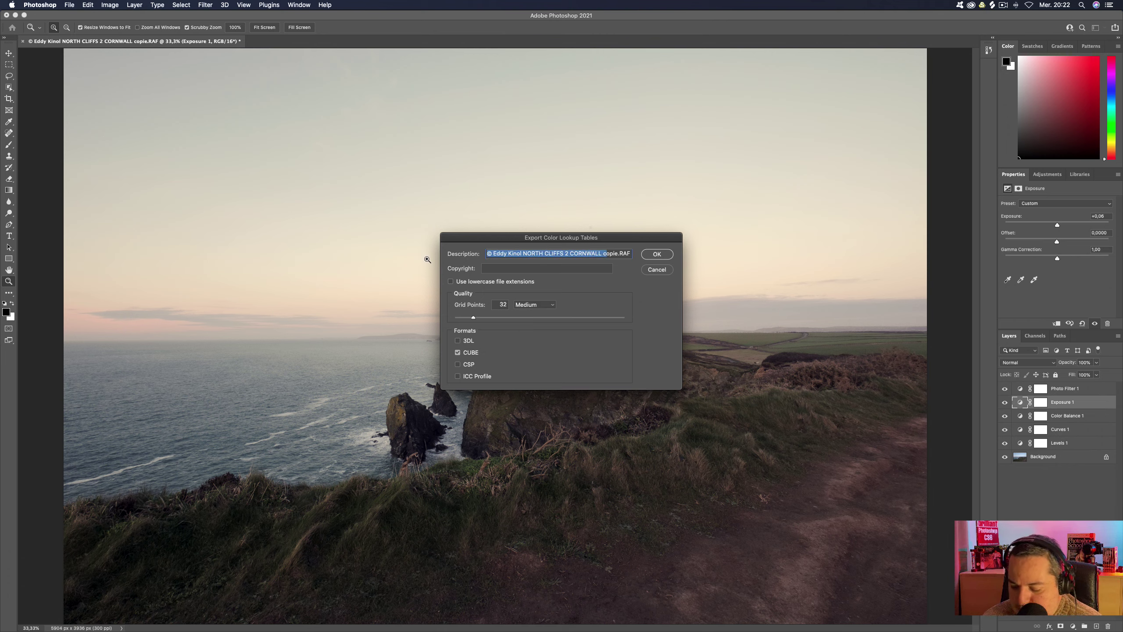
key("BackSpace")
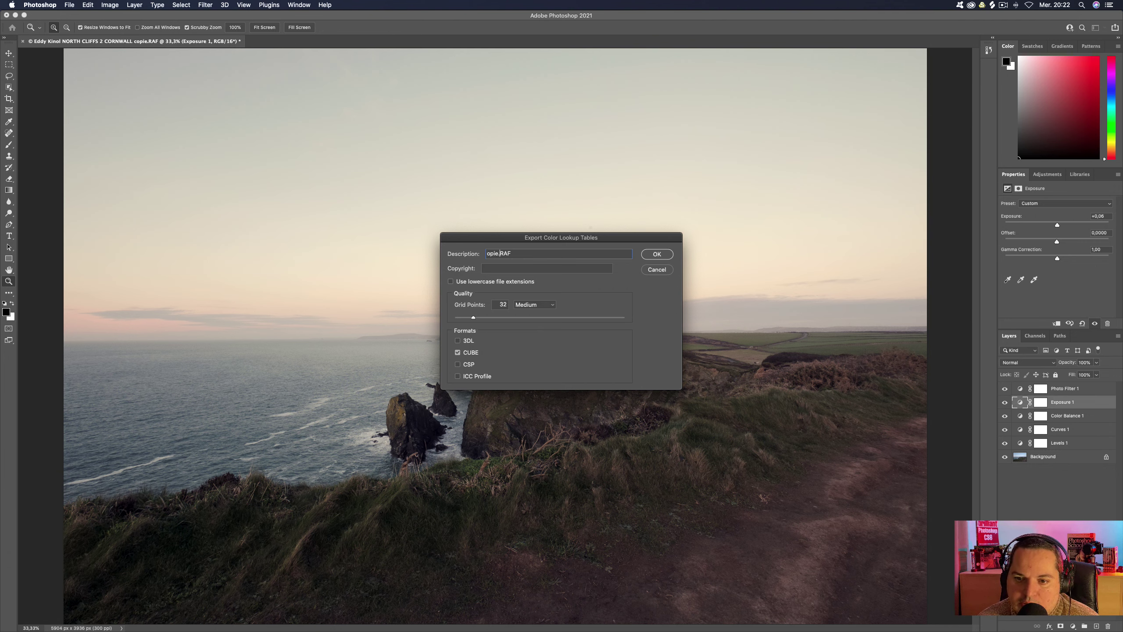
key("BackSpace")
key("BackSpace")
key("BackSpace")
key("BackSpace")
key("BackSpace")
key("BackSpace")
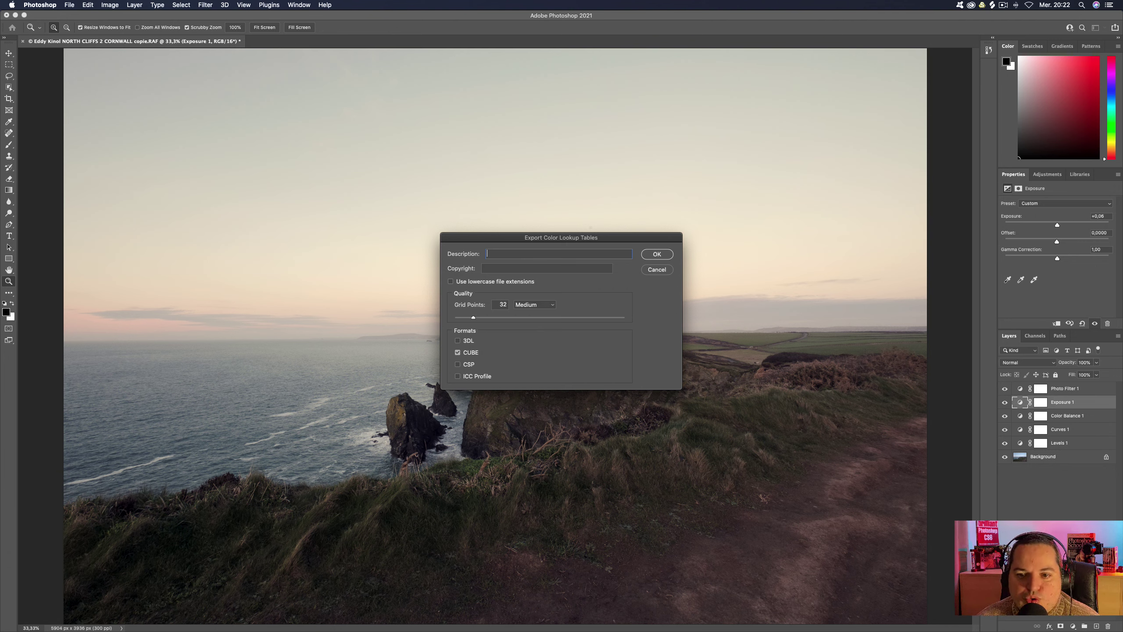
type("Lut essai")
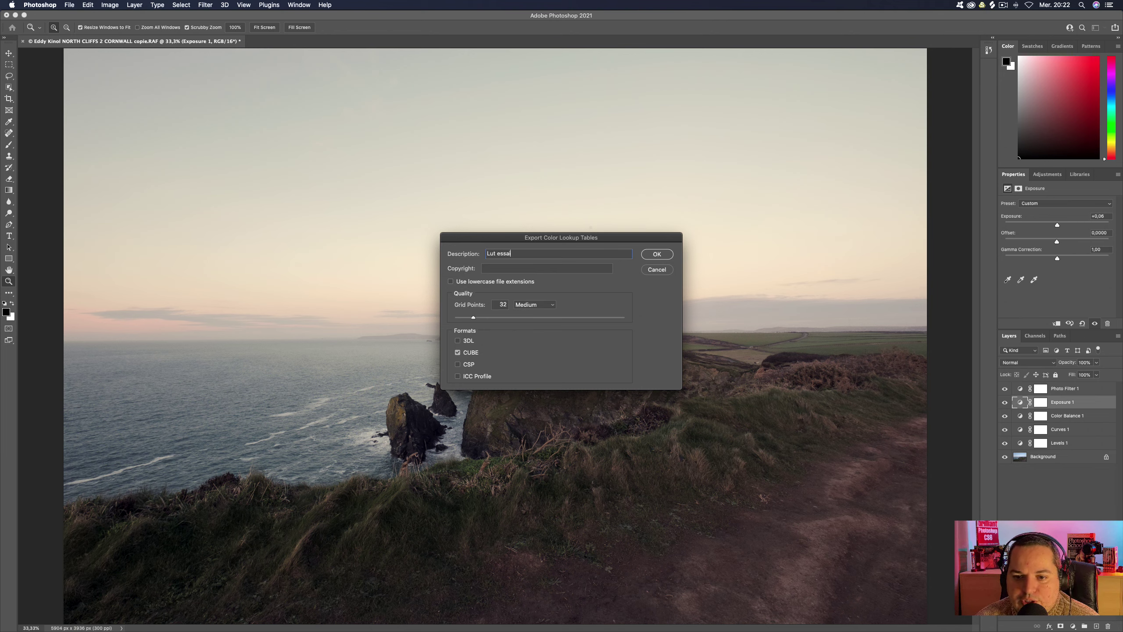
type(" eddy")
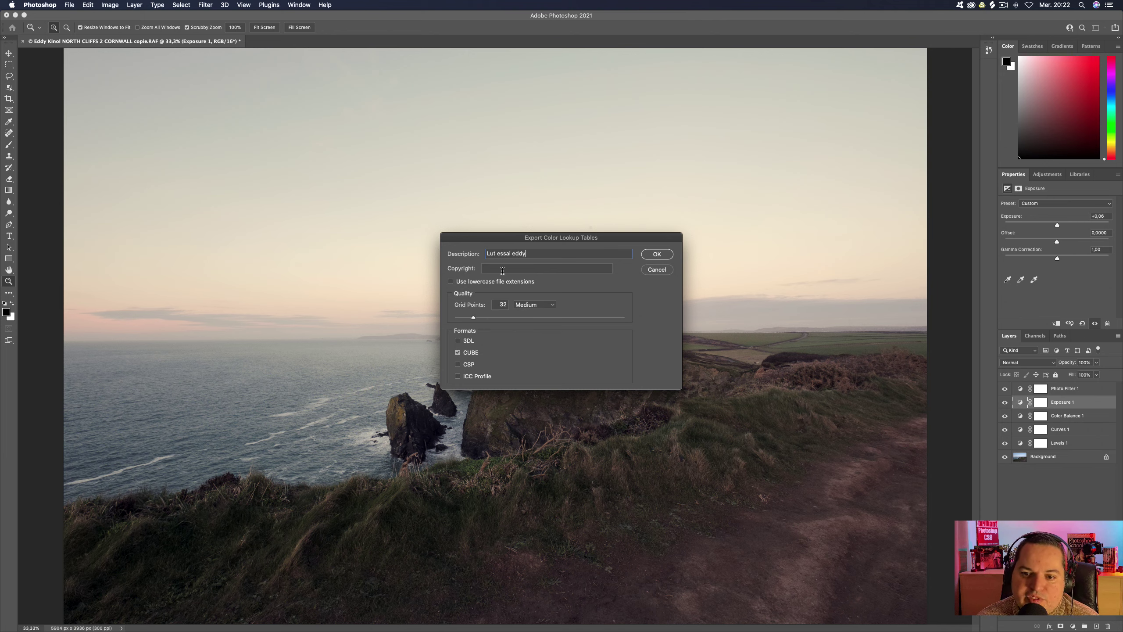
type("dy Kinol")
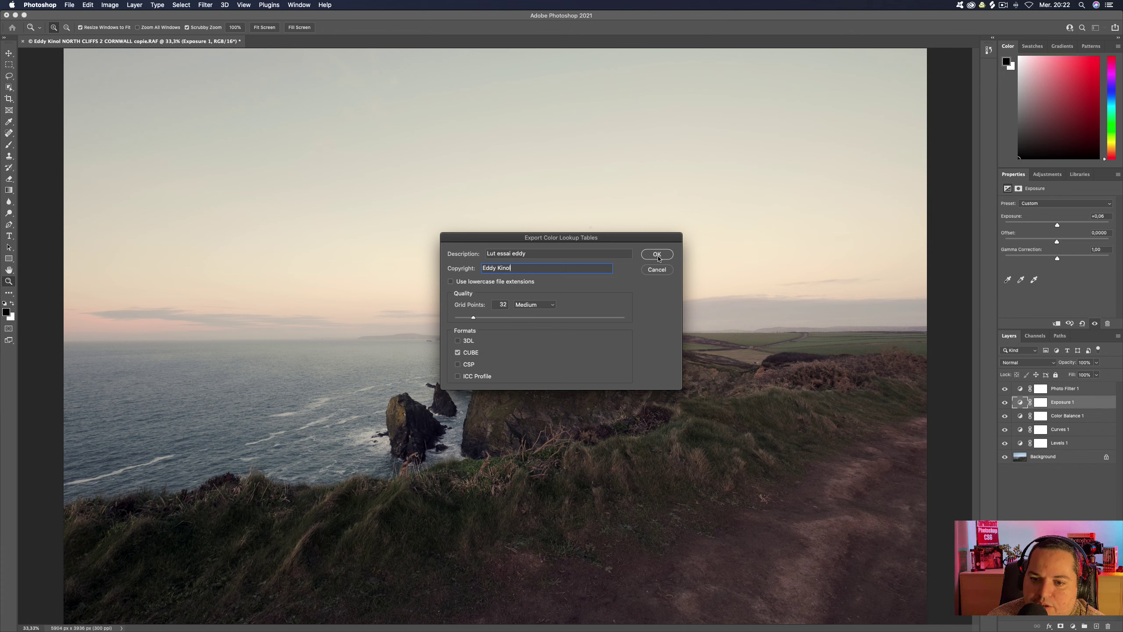
Save the lookup table to the desktop as 'lut eddy essai'.
left_click(657, 255)
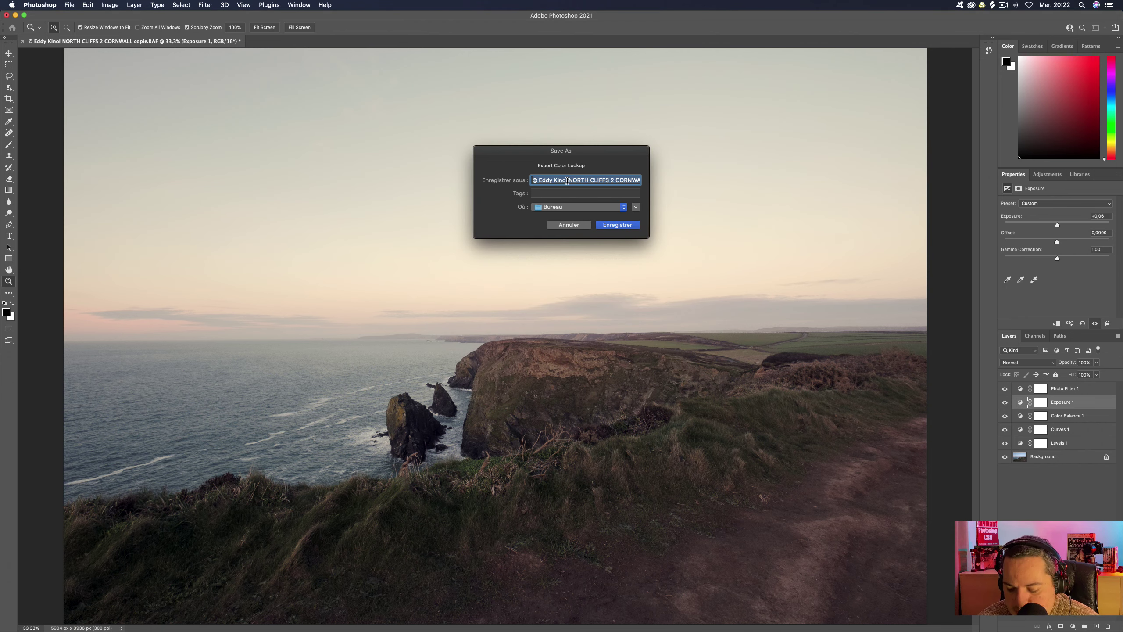
key("BackSpace")
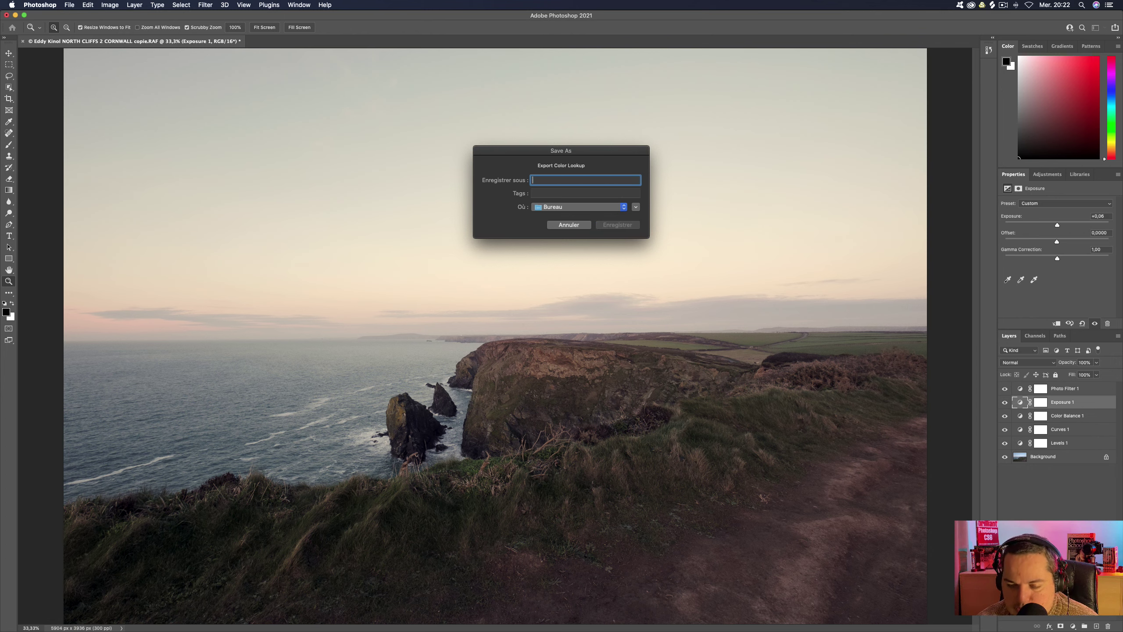
type("lut")
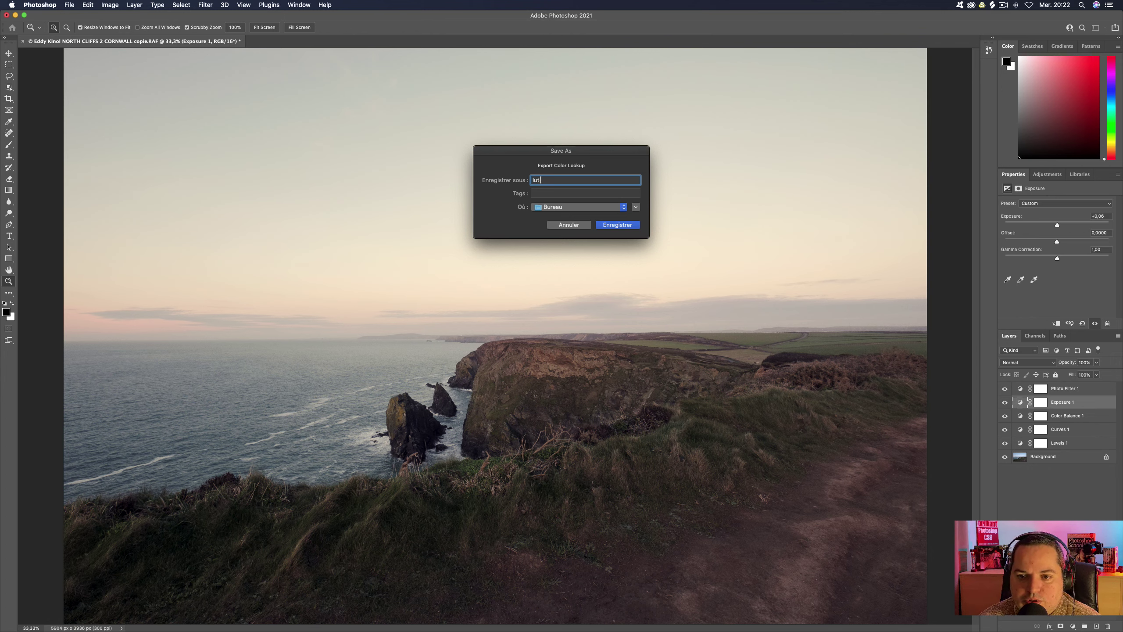
type(" eddy essai")
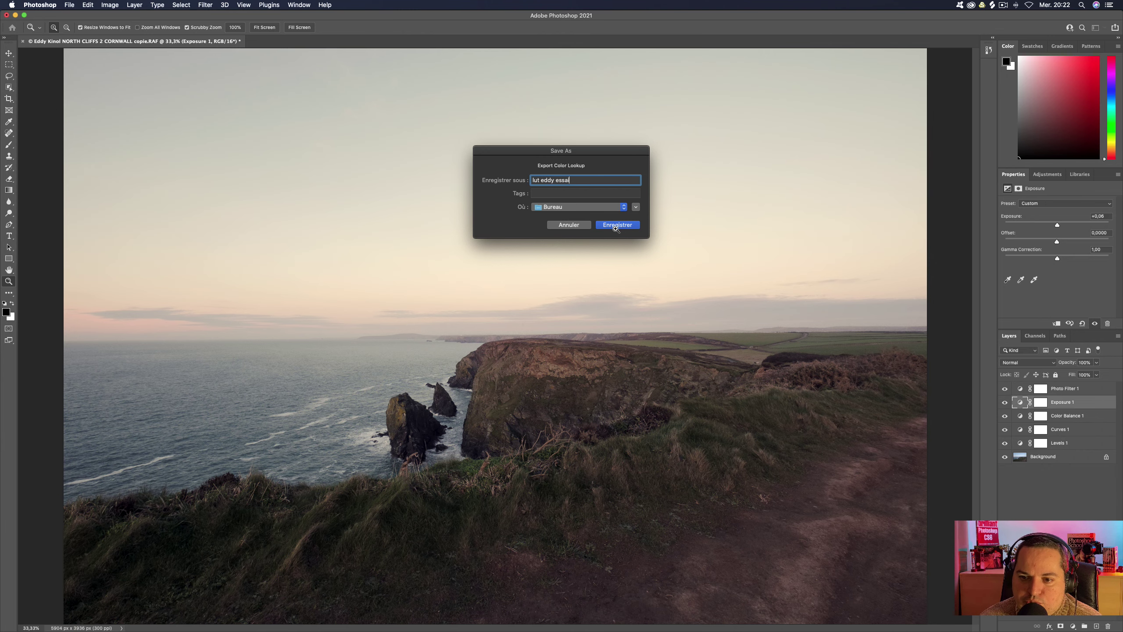
left_click(615, 226)
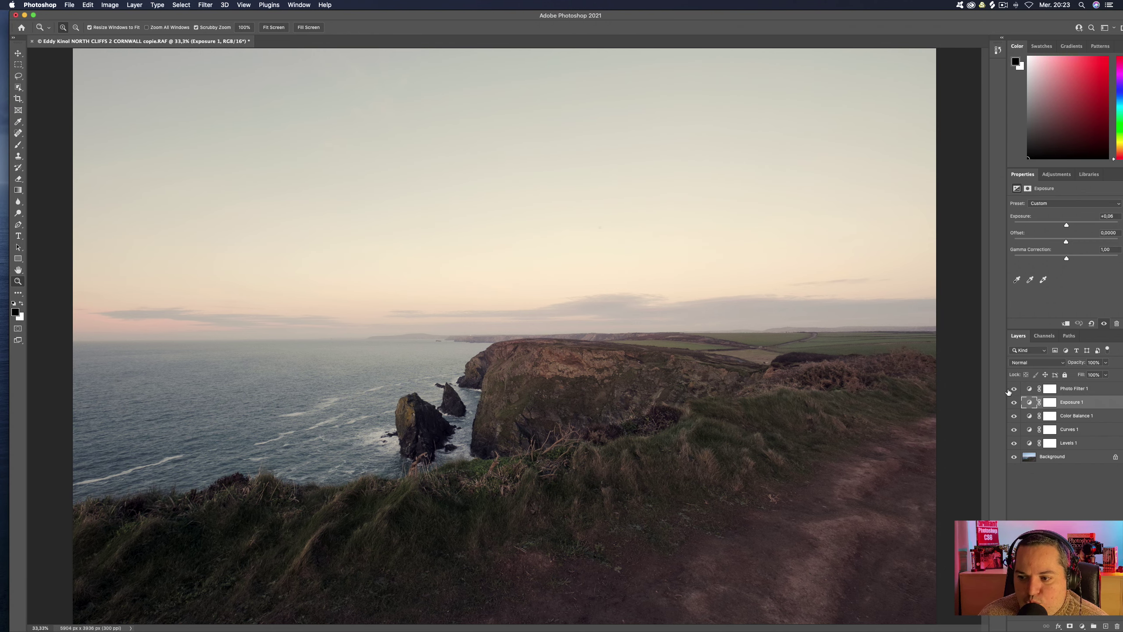
Hide the adjustment layers to show the ungraded Background, then list adjustment types.
left_click(1015, 457, "alt")
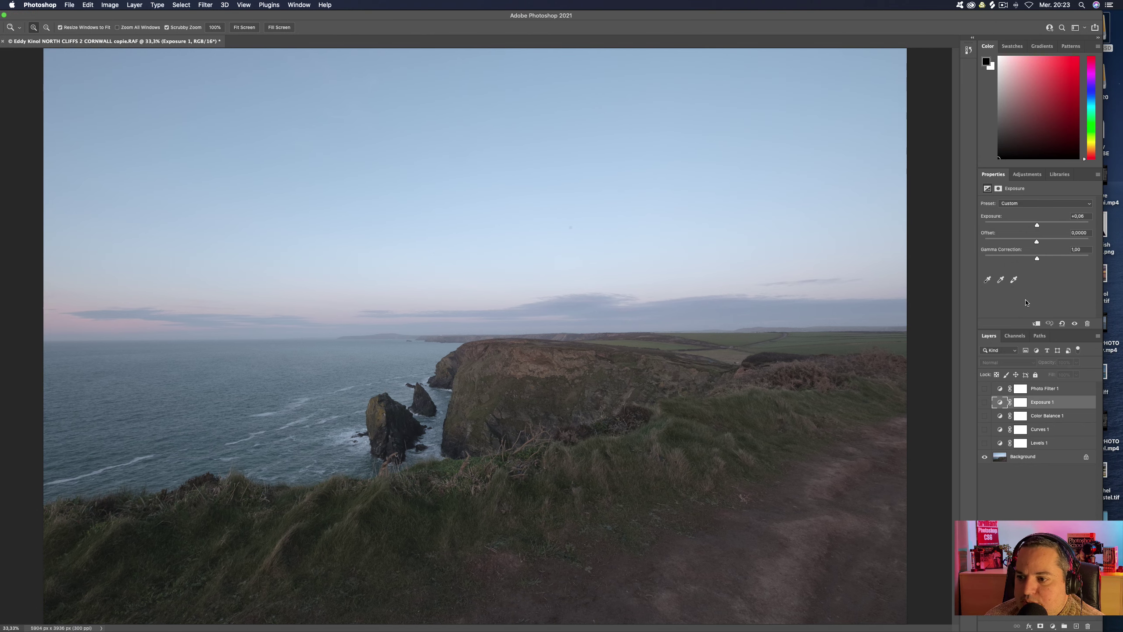
left_click(1027, 173)
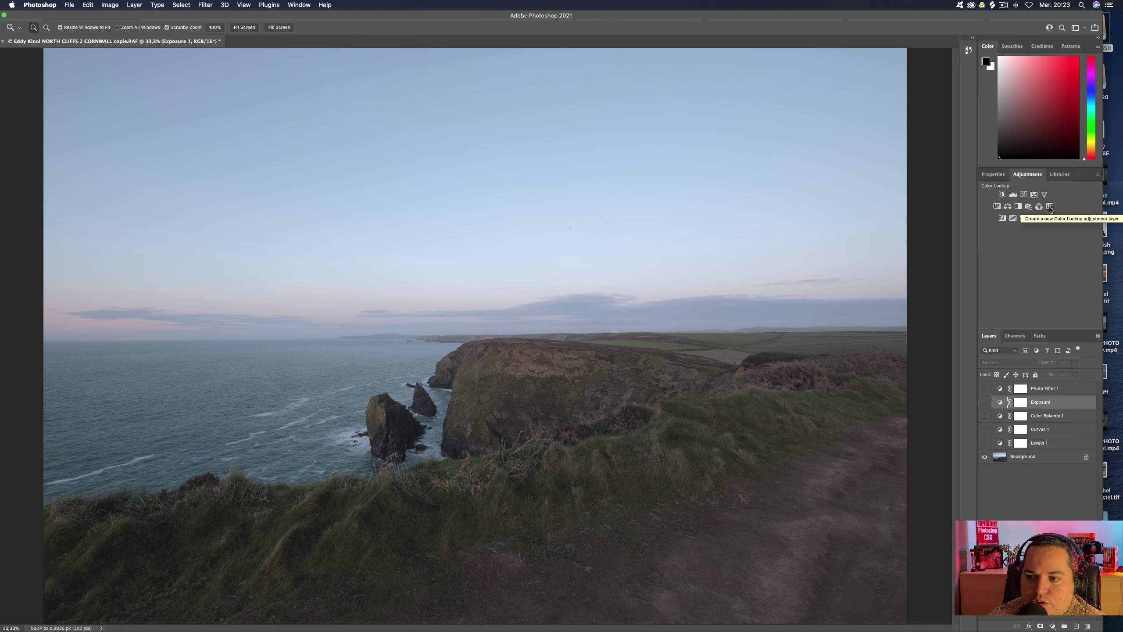
Add a Color Lookup layer that loads lut eddy essai.CUBE from the desktop.
left_click(1050, 207)
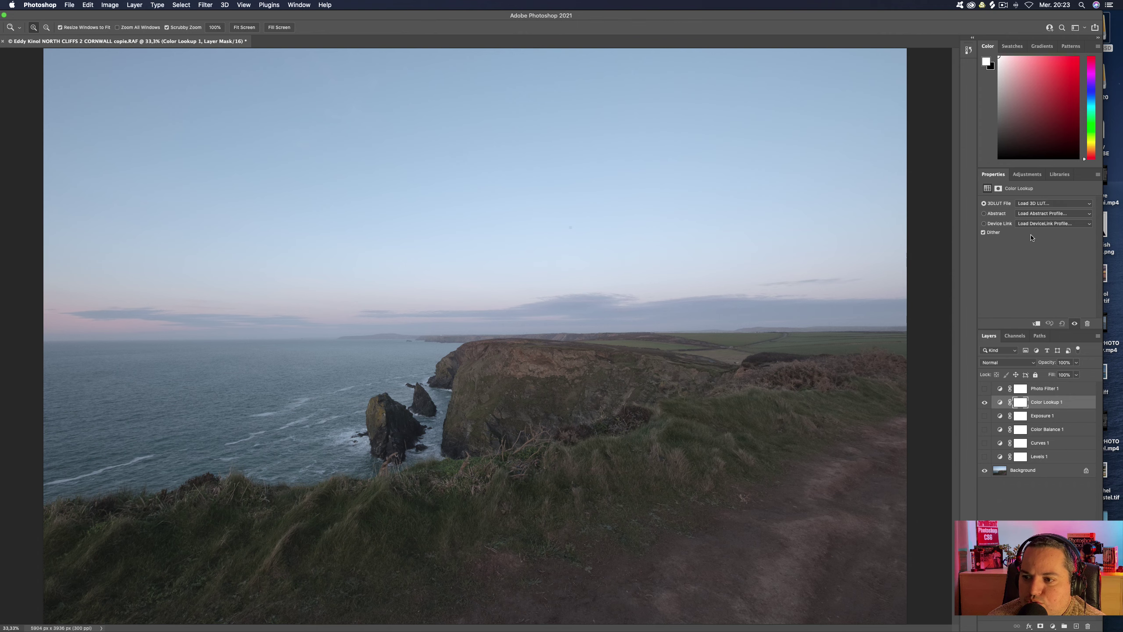
left_click(1001, 403)
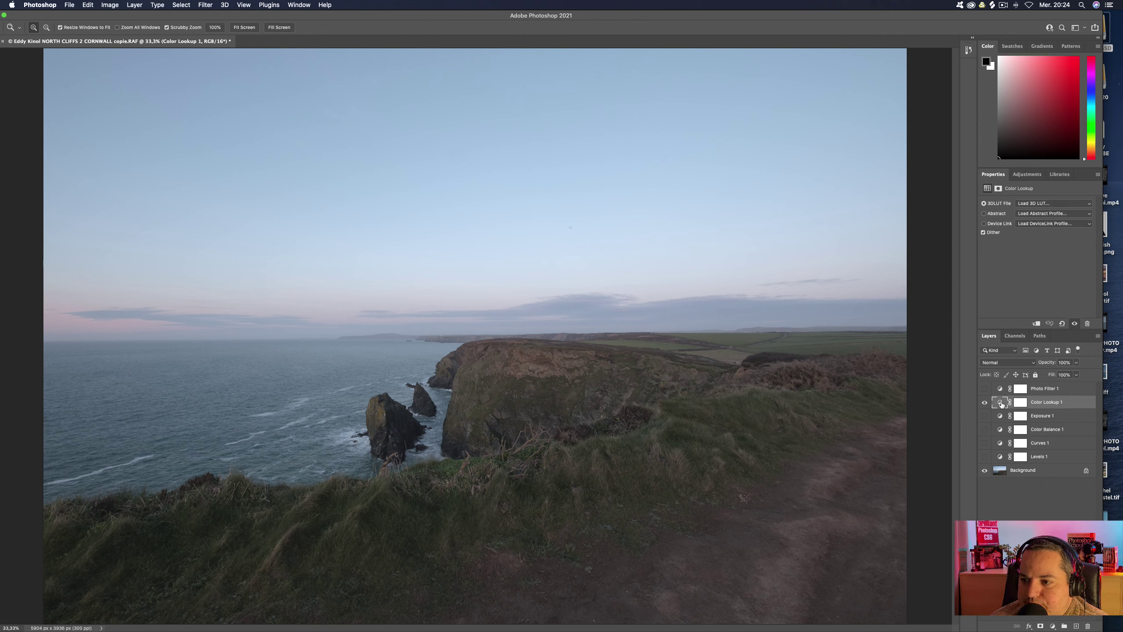
left_click(1035, 206)
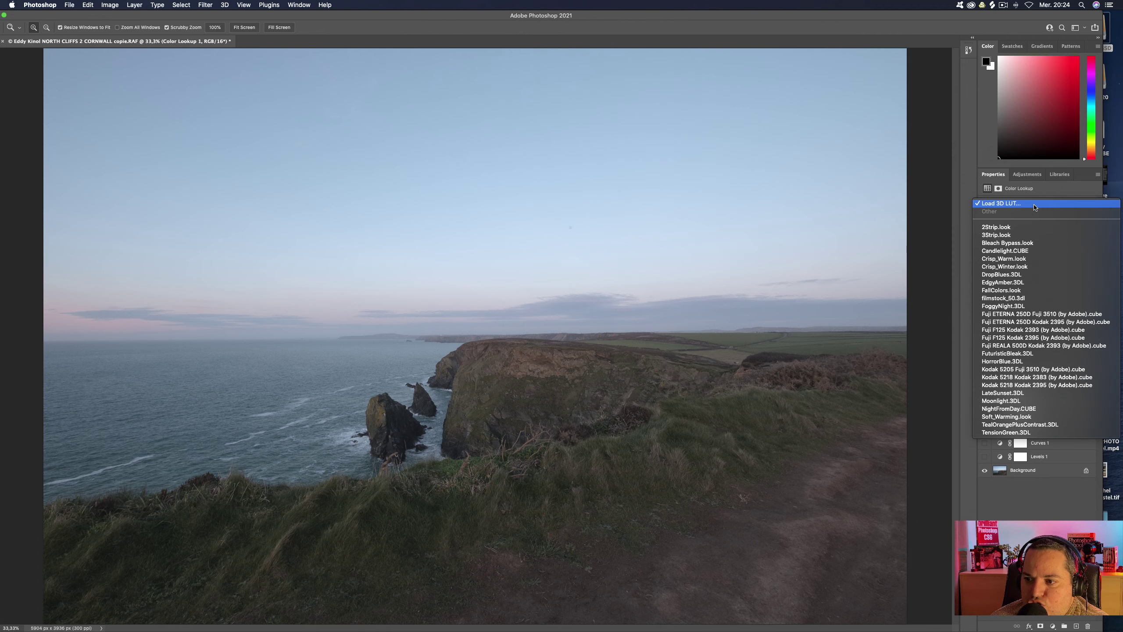
left_click(1034, 205)
left_click(412, 175)
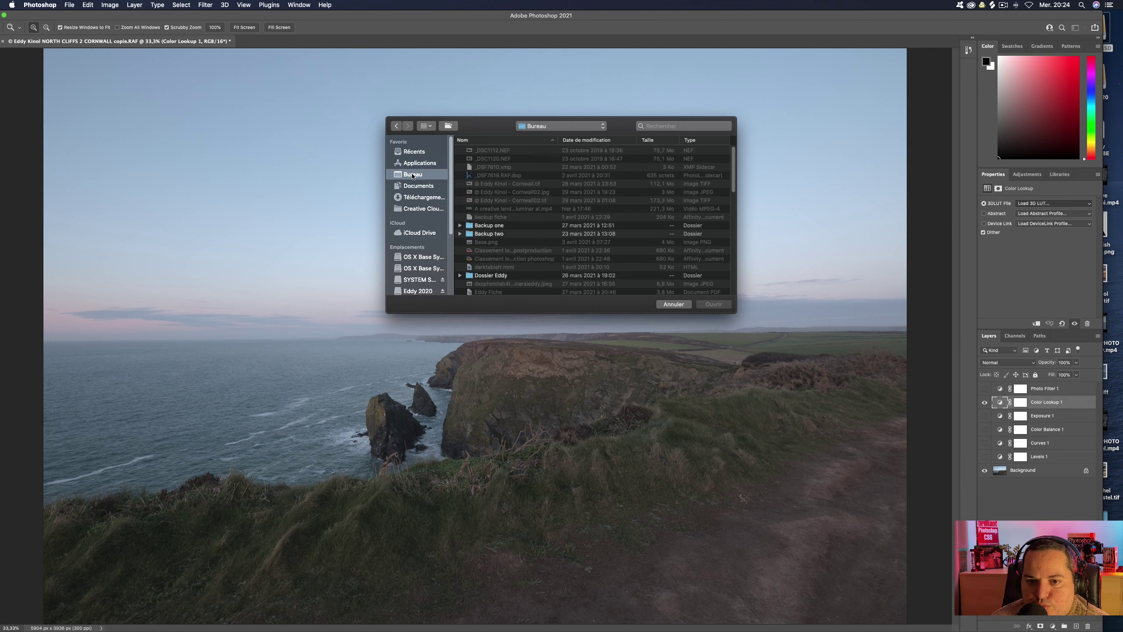
scroll(482, 215, "down", 10)
left_click(482, 215)
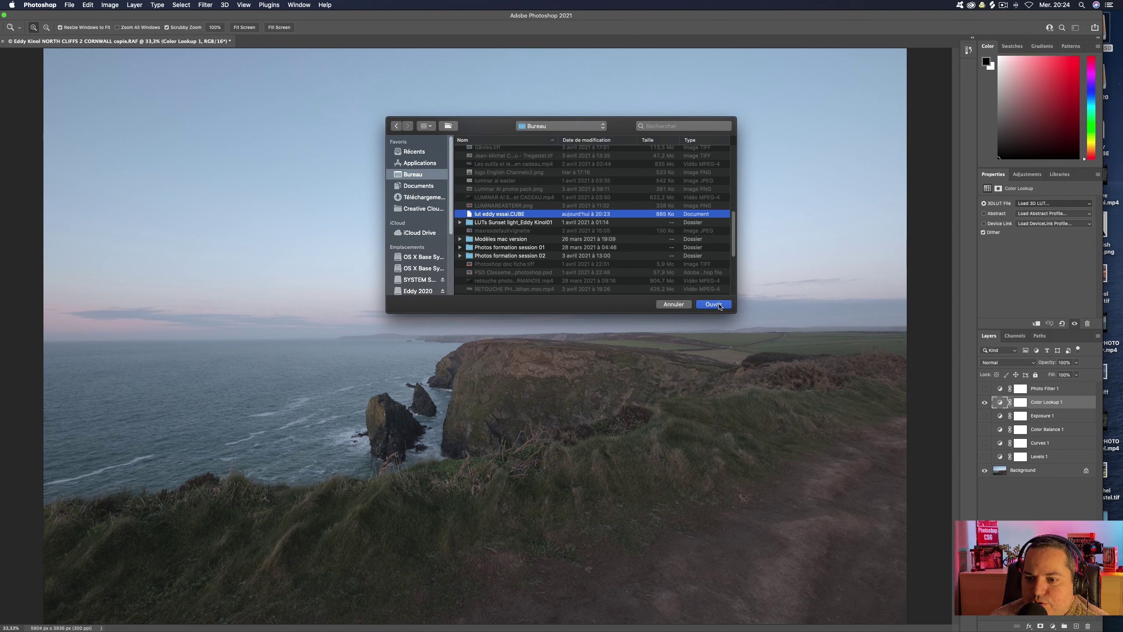
left_click(714, 305)
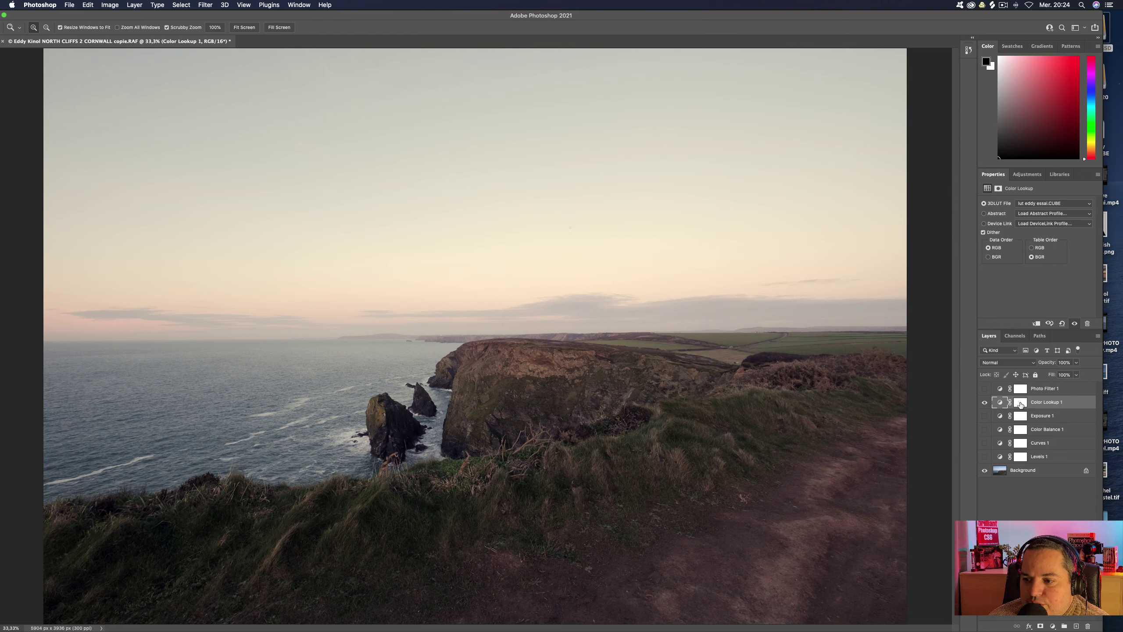
Move Color Lookup 1 to the top and group the five original adjustments into Group 1.
left_click(1019, 402)
left_click_drag(1012, 404, 995, 387)
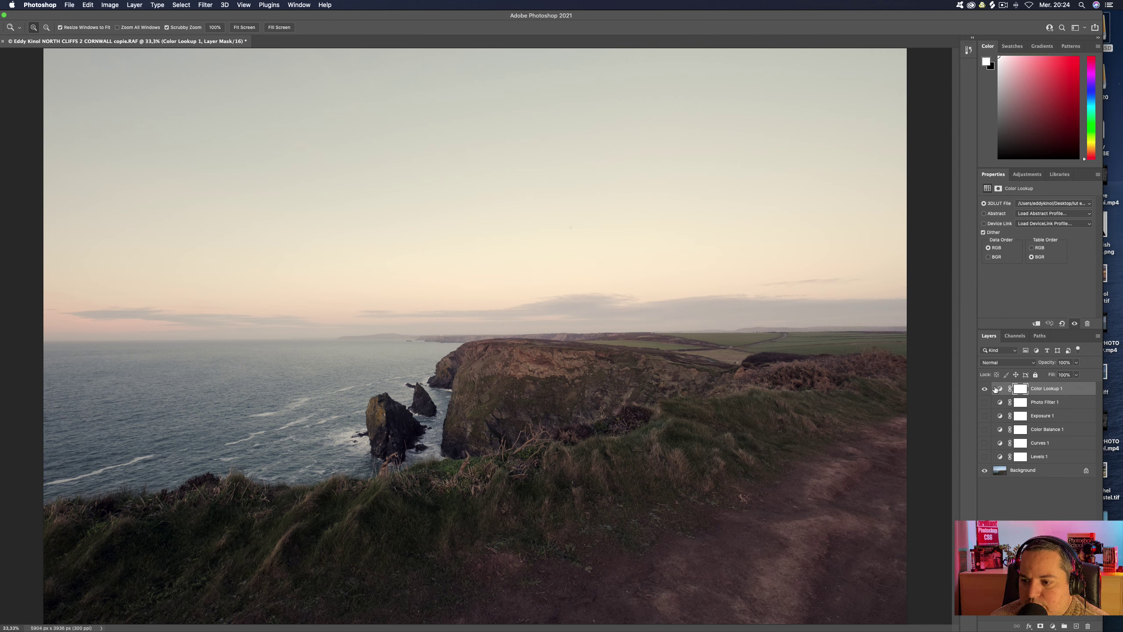
left_click(1019, 404)
left_click(1058, 457, "shift")
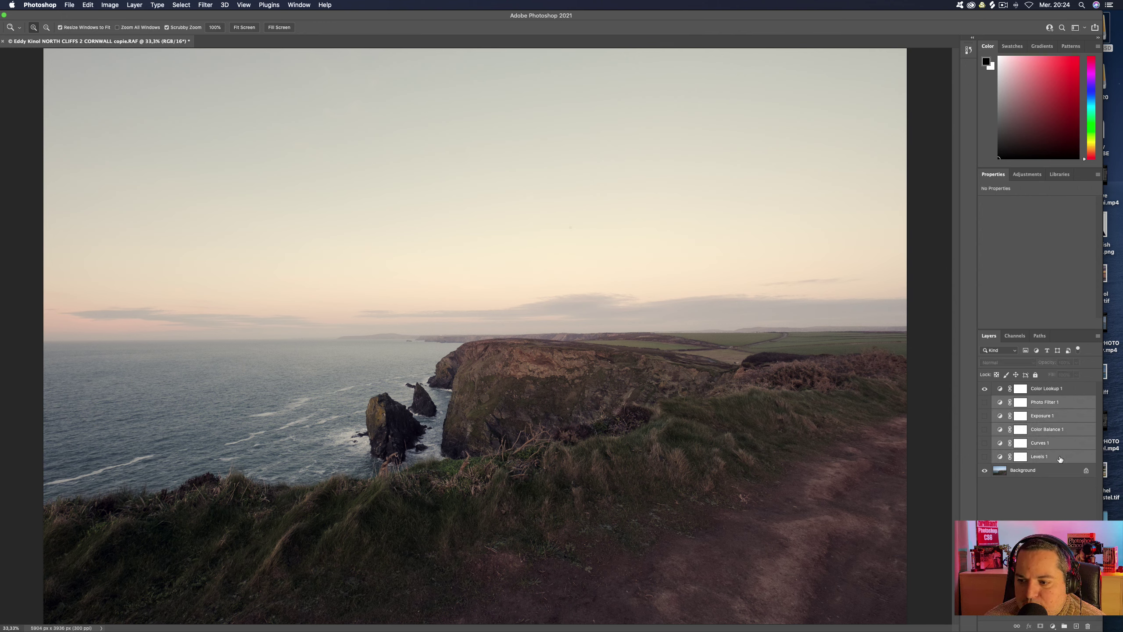
key("g")
key("super+g")
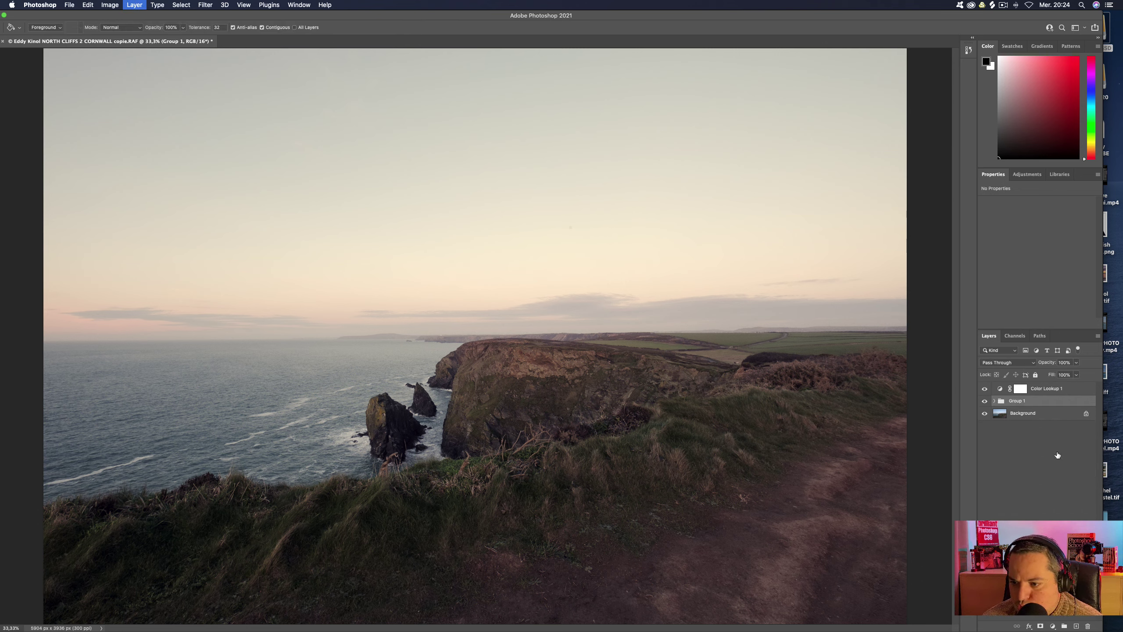
Hide Group 1 and toggle Color Lookup 1 on and off to compare the LUT grade.
left_click(985, 401)
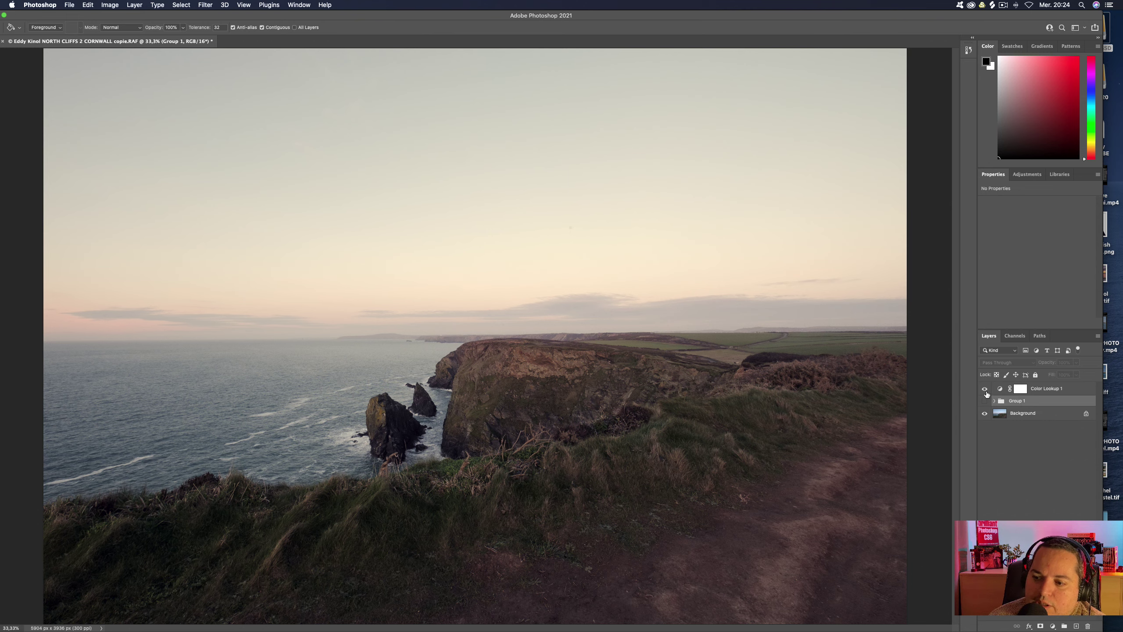
left_click(985, 388)
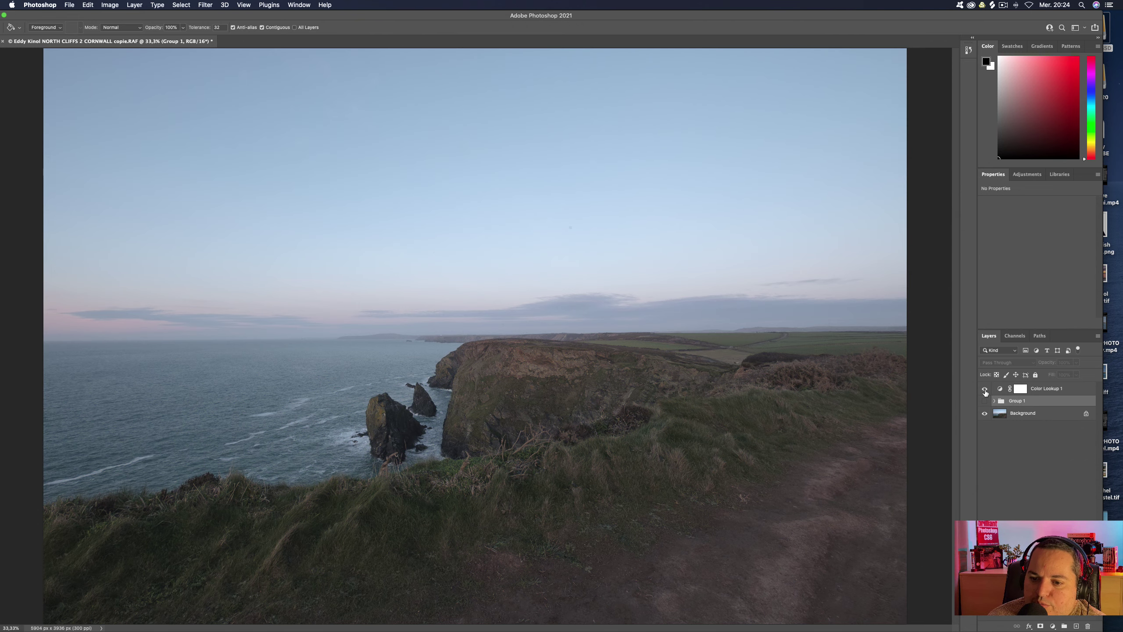
left_click(985, 389)
left_click(986, 389)
left_click(985, 389)
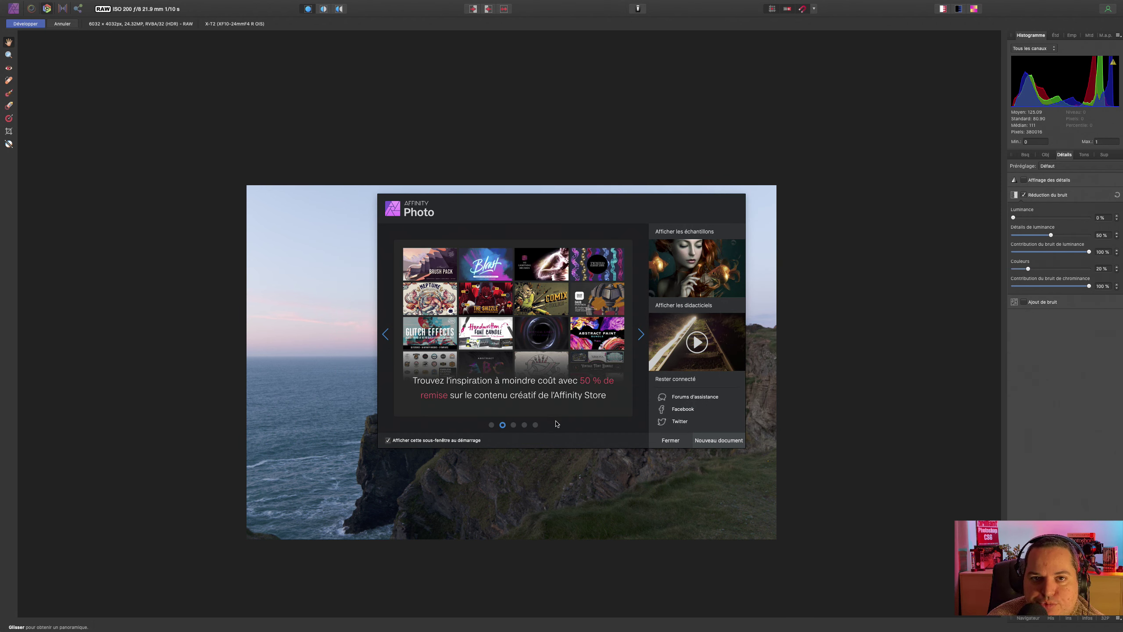
Close the welcome screen, zoom and pan over the RAW photo, then fit it to the window.
left_click(670, 440)
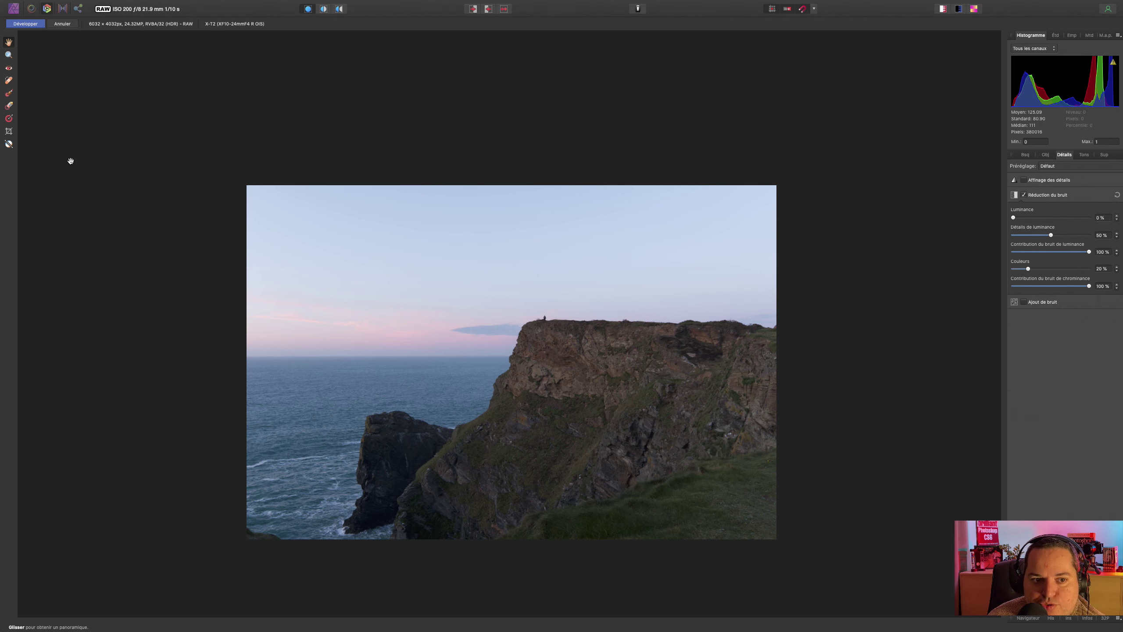
key("z")
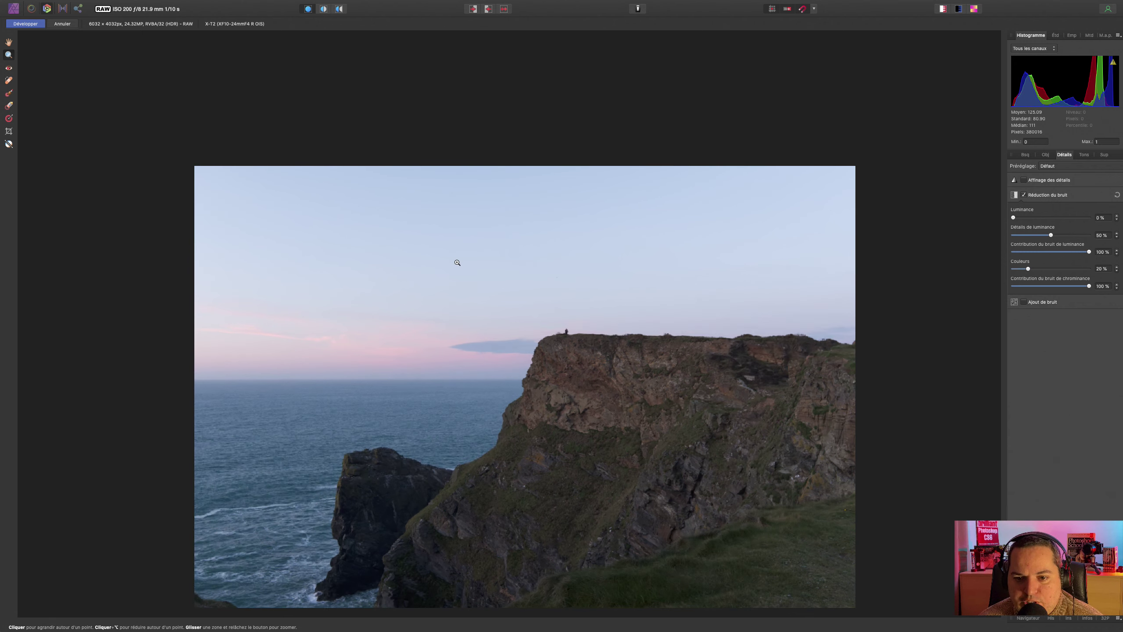
left_click(455, 261)
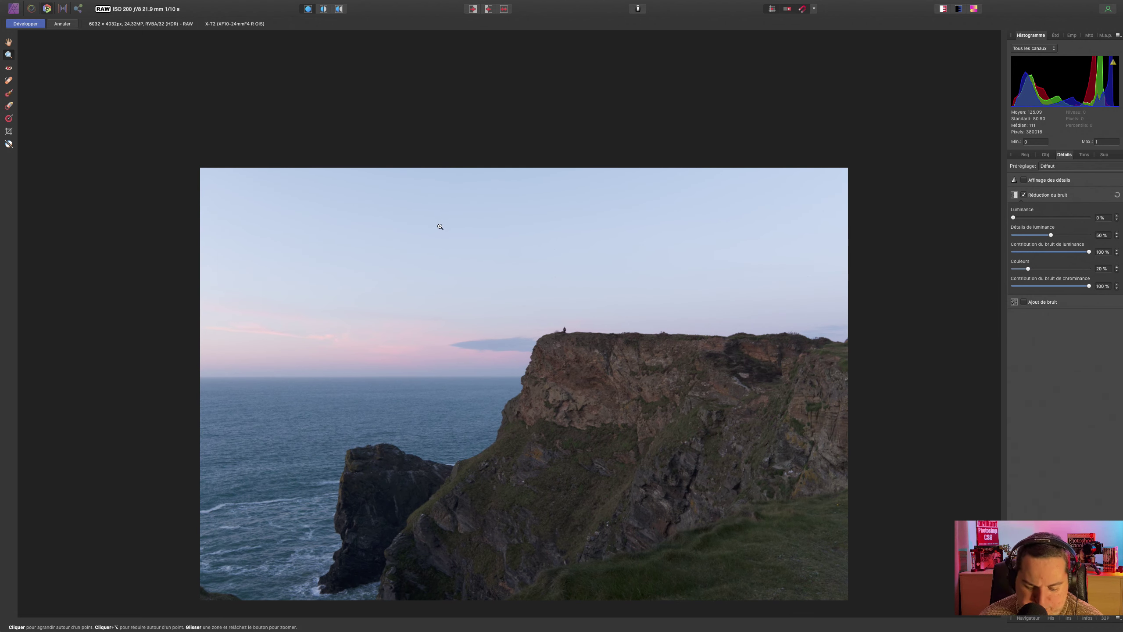
key("h")
left_click_drag(461, 319, 438, 180)
key("super+0")
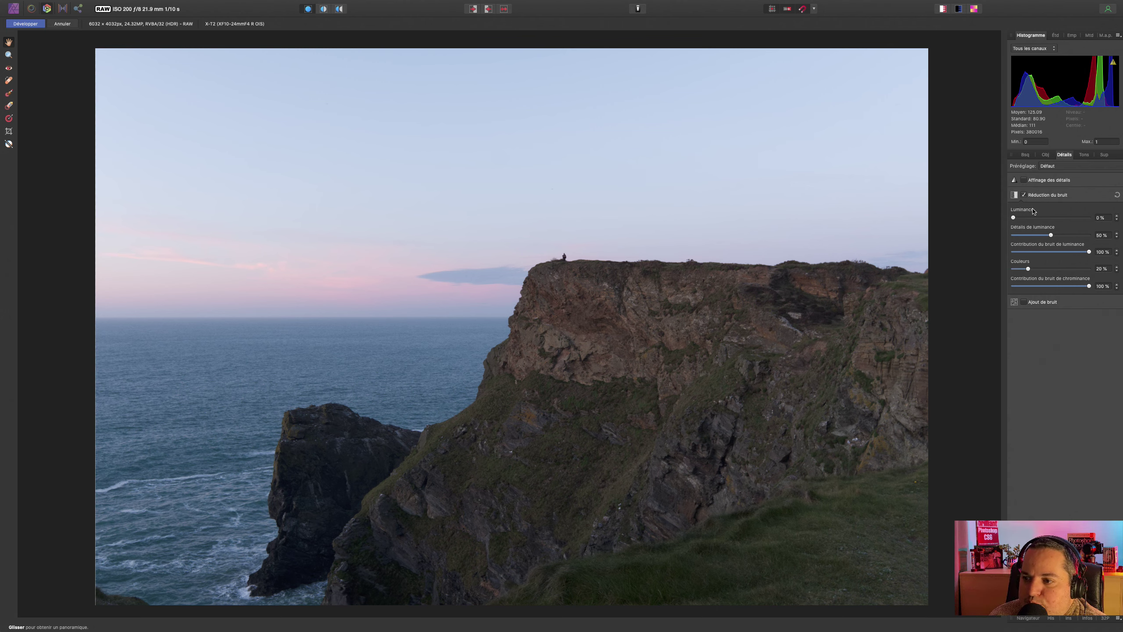
Enable white balance, shadows/highlights and output profile ROMM RGB: ISO 22028-2:2013.
left_click(1025, 155)
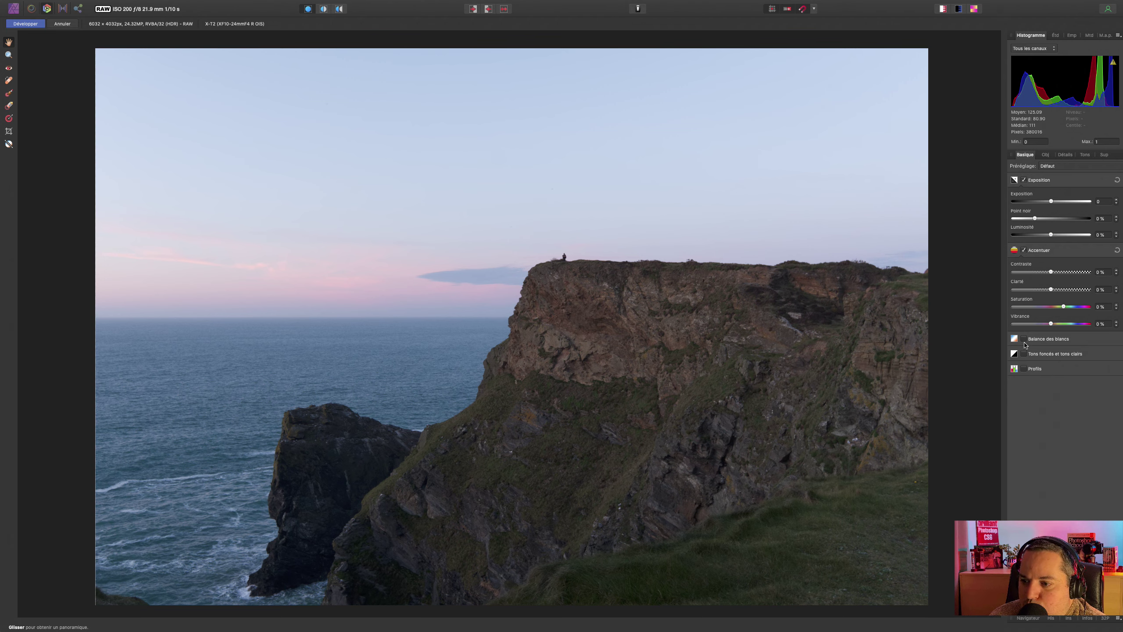
left_click(1024, 339)
left_click(1024, 393)
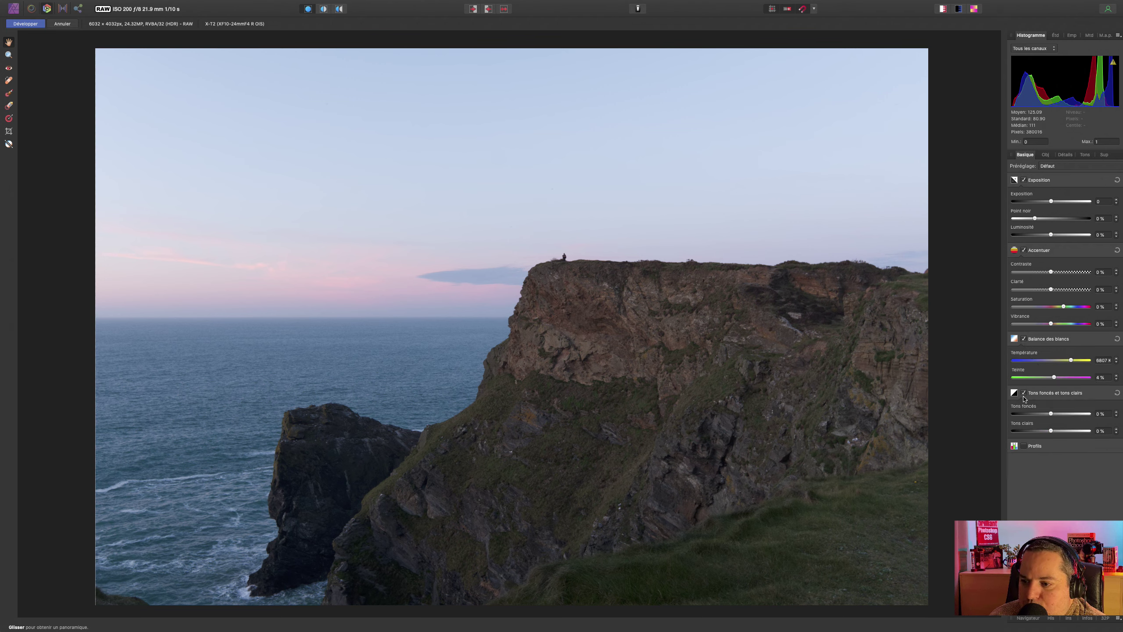
left_click(1024, 446)
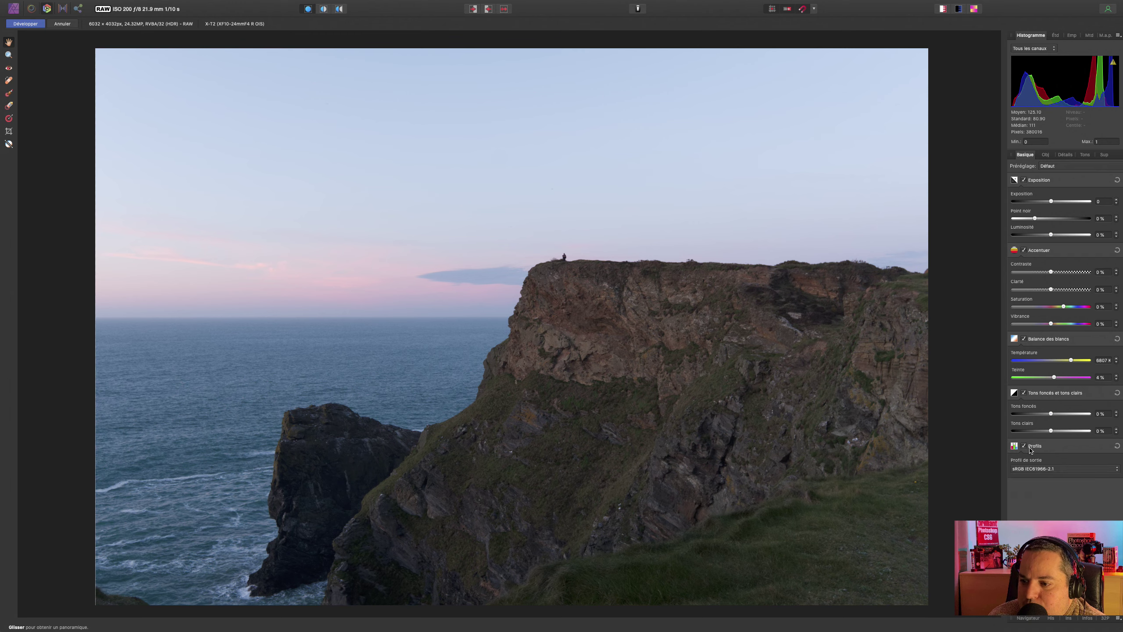
left_click(1052, 471)
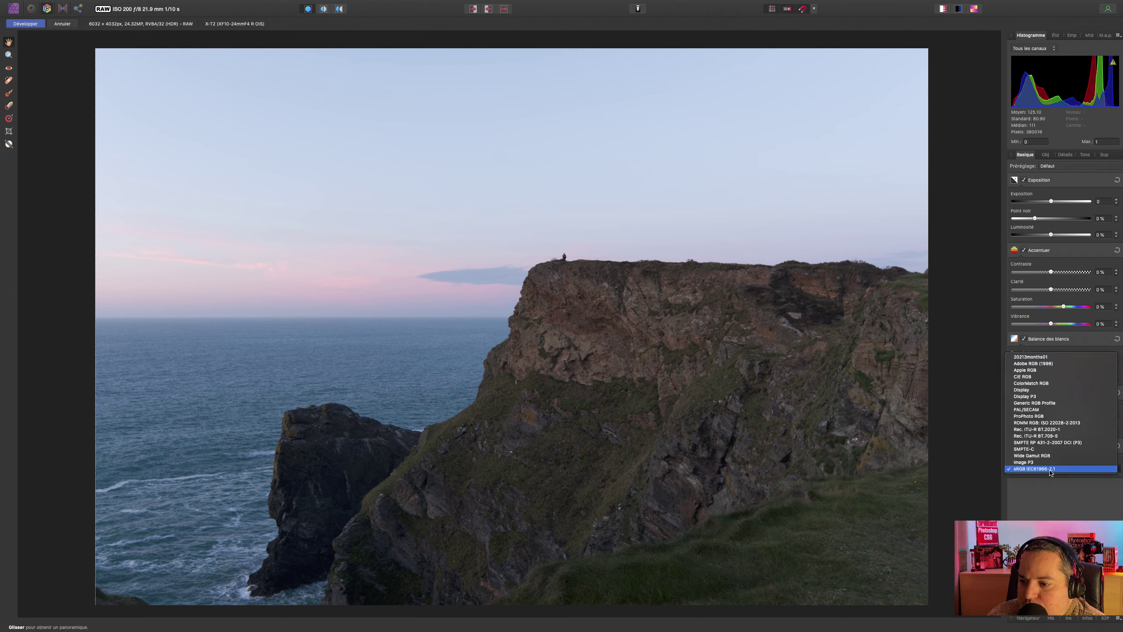
left_click(1062, 422)
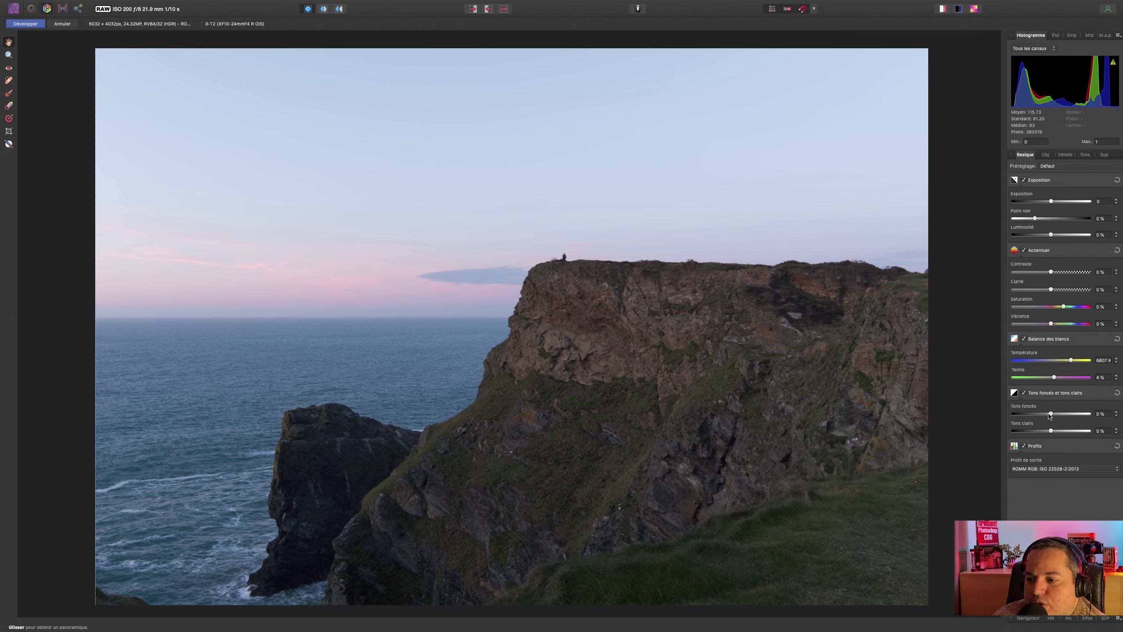
Set shadows 17%, highlights -30%, black point -4%, luminosity -1%, contrast -7%, and develop.
left_click_drag(1051, 413, 1057, 414)
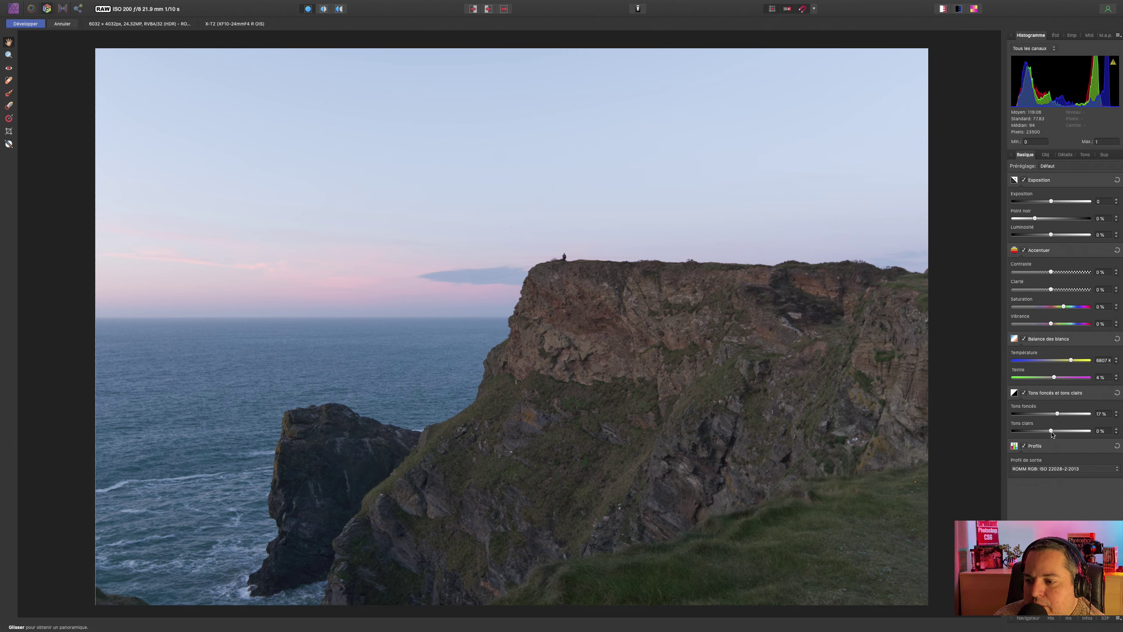
left_click_drag(1051, 431, 1040, 430)
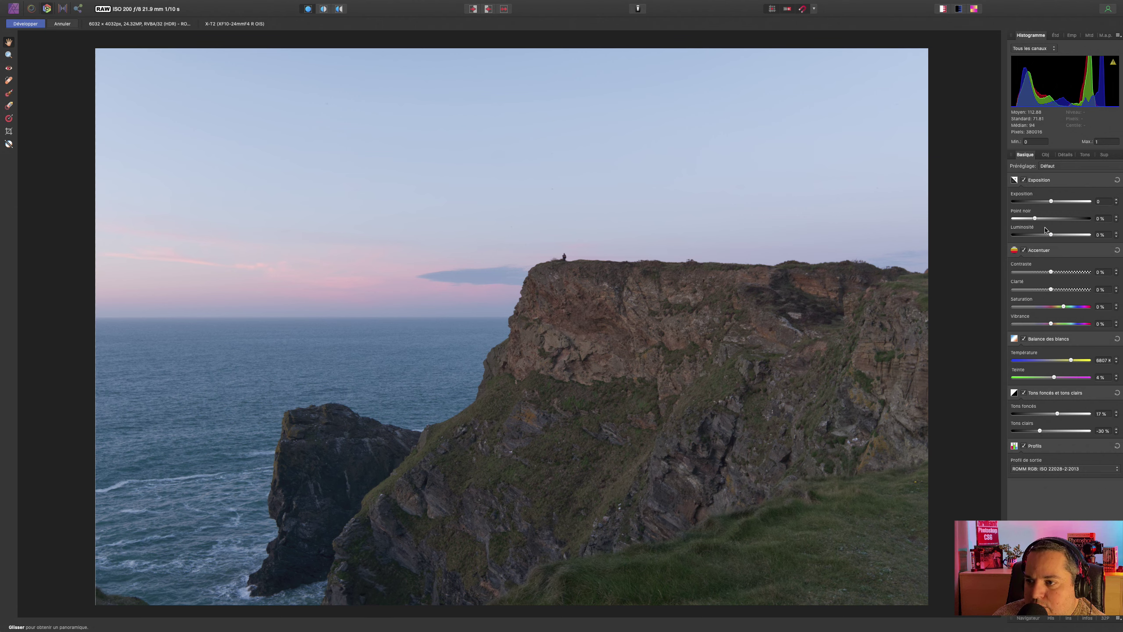
left_click_drag(1034, 218, 1026, 219)
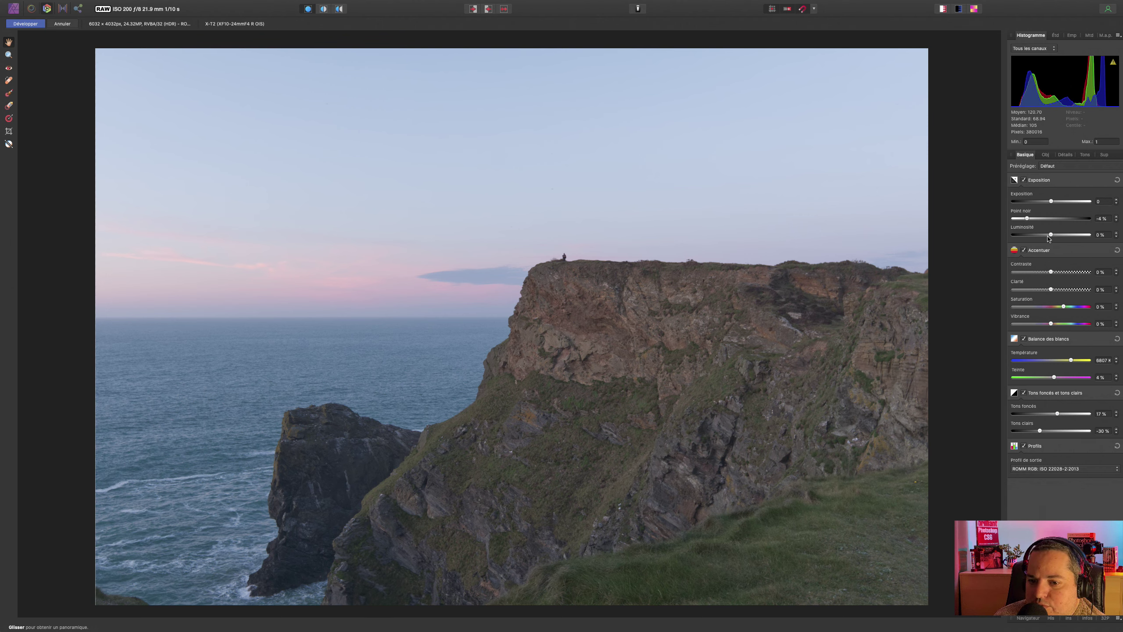
left_click_drag(1051, 235, 1049, 236)
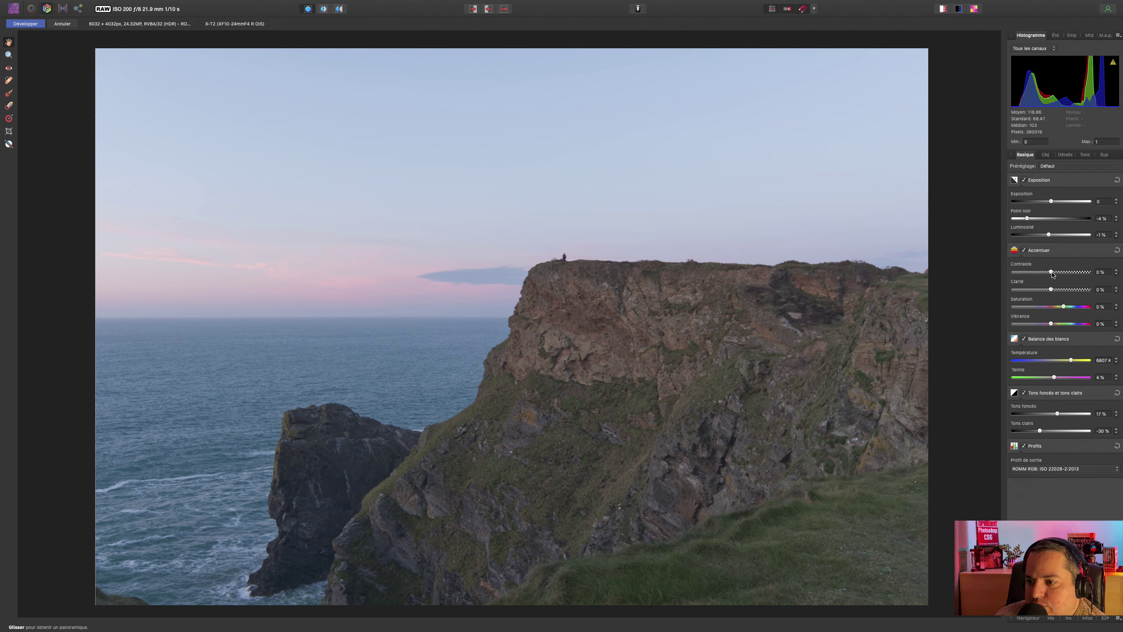
left_click_drag(1051, 273, 1046, 273)
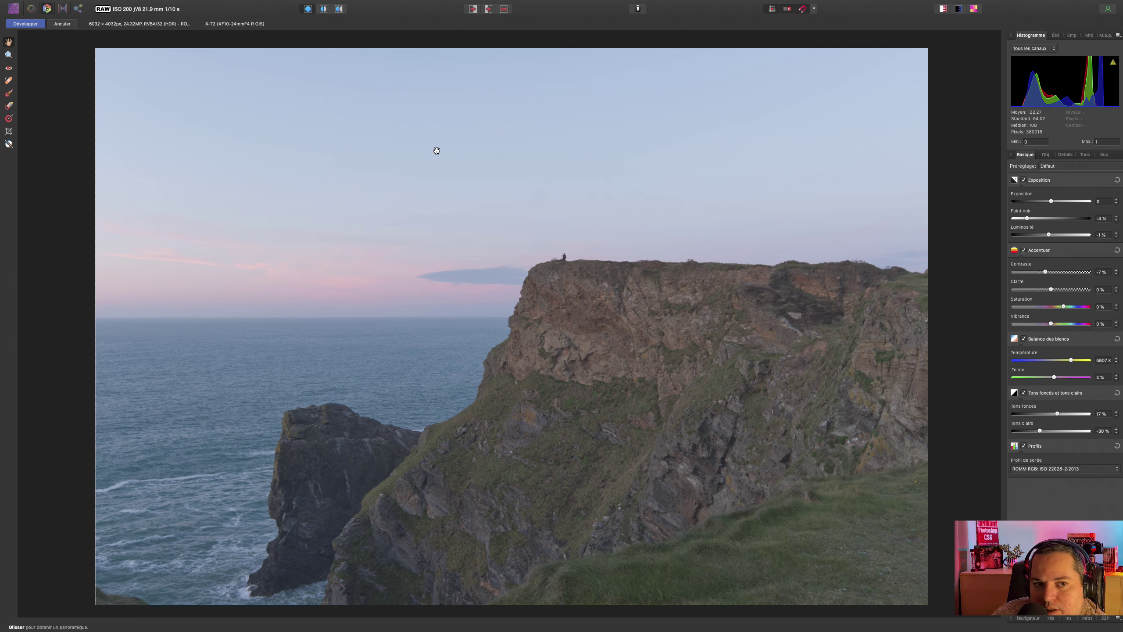
left_click(25, 24)
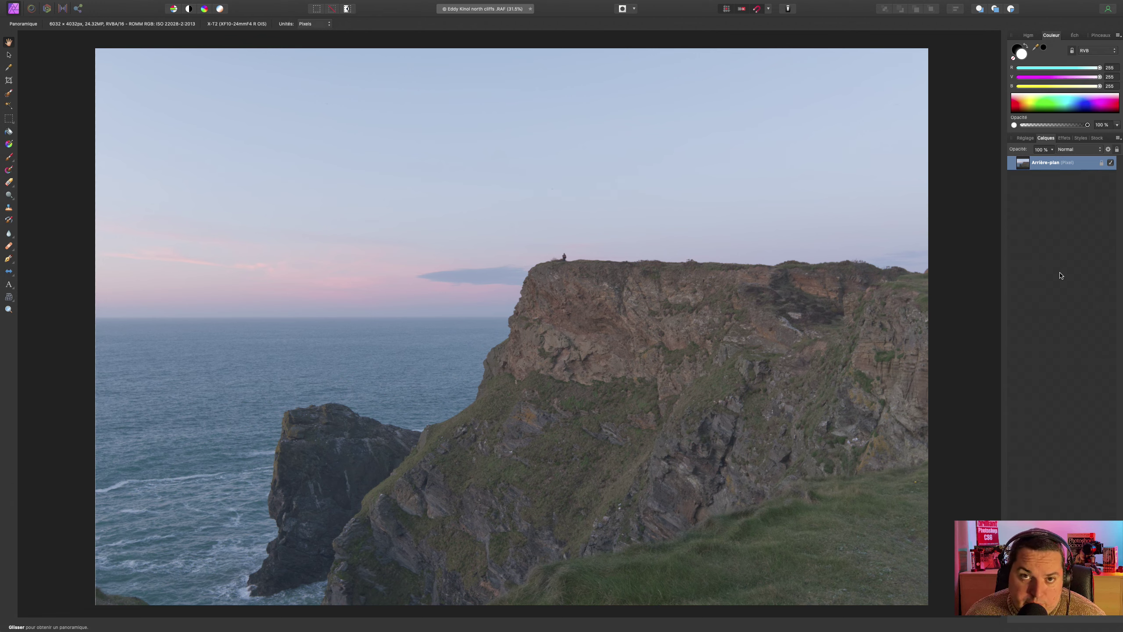
Switch between the Réglage and Calques panels, then open Calque > Nouveau calque de réglage.
left_click(1025, 138)
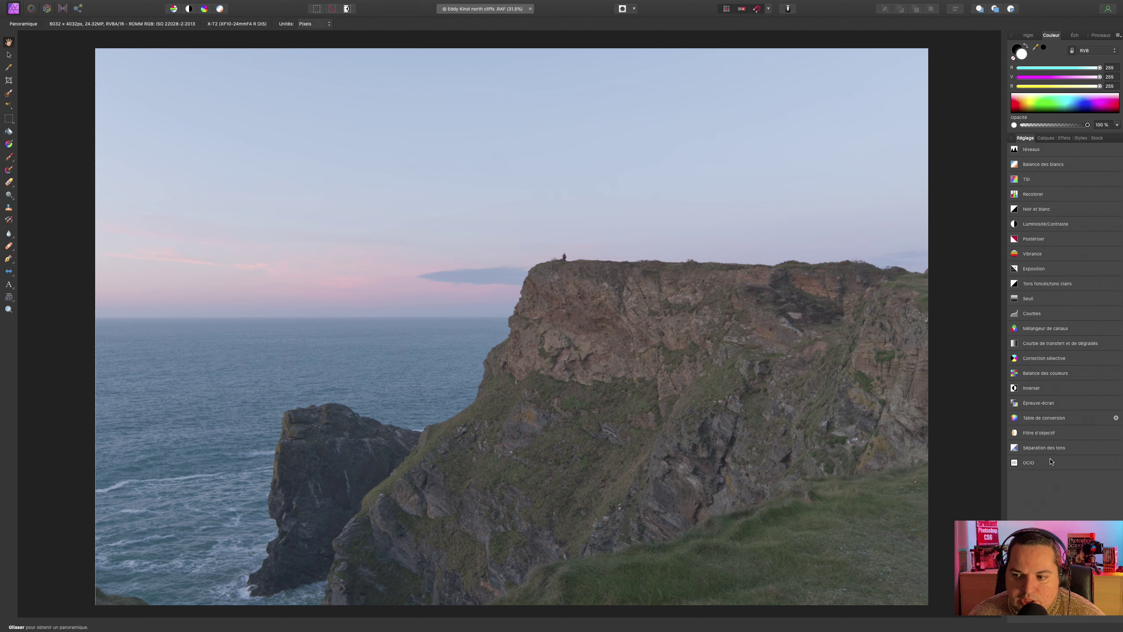
left_click(1048, 139)
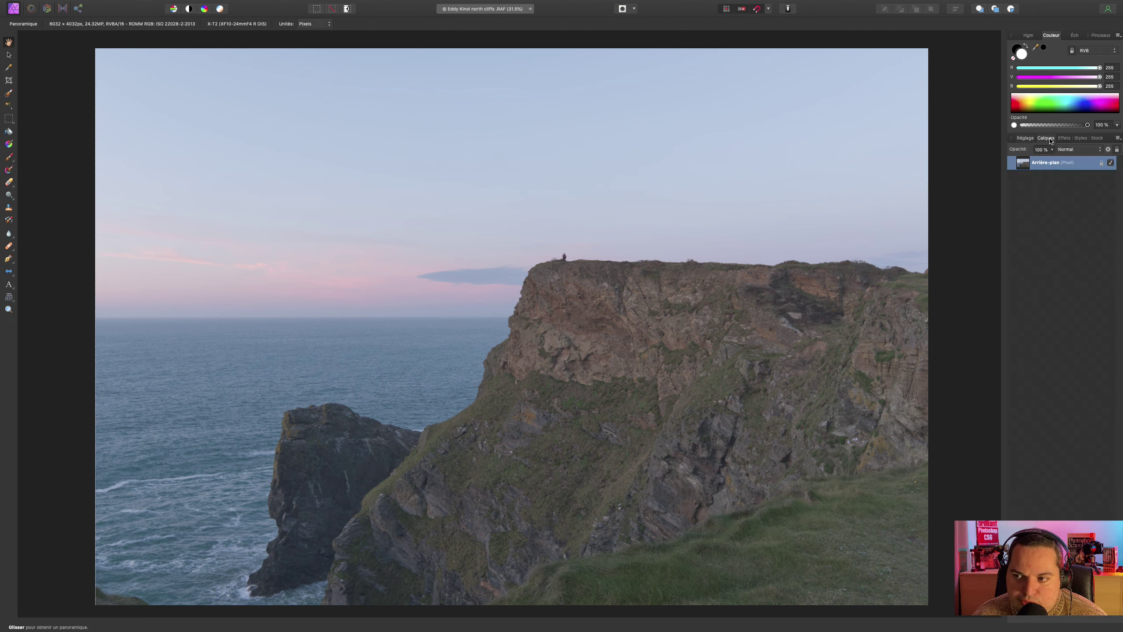
left_click(1025, 138)
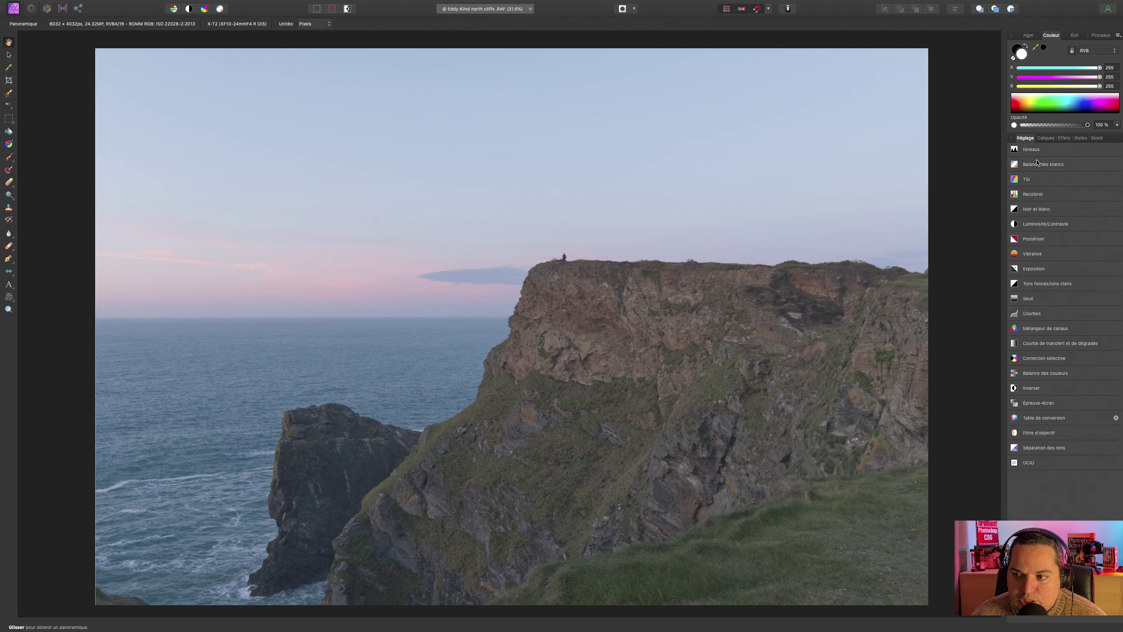
left_click(1046, 138)
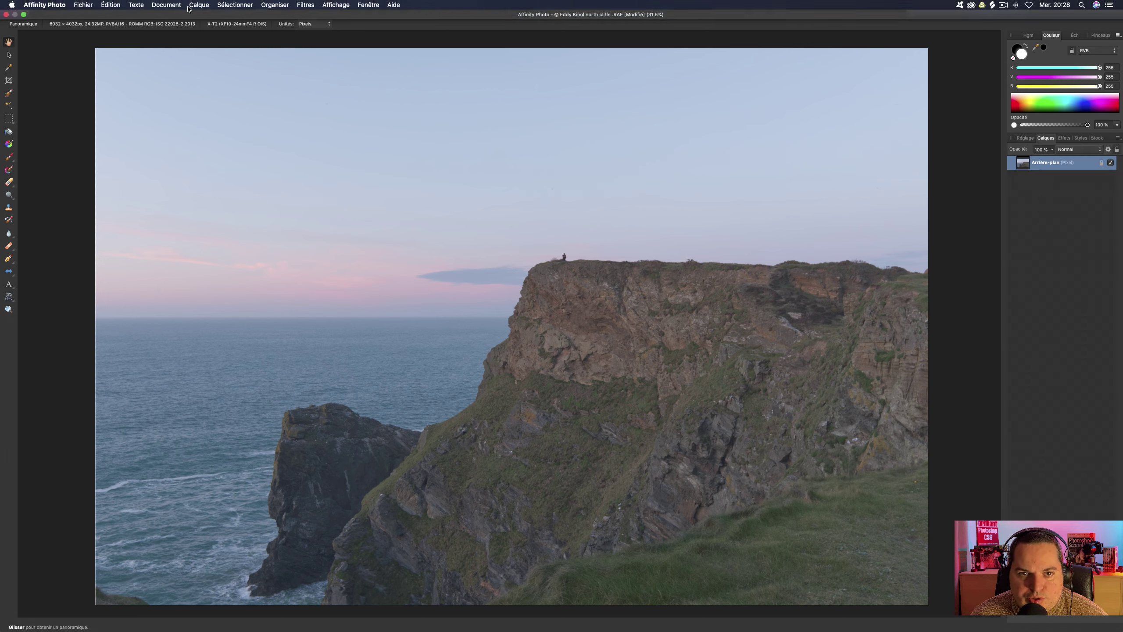
left_click(201, 6)
mouse_move(234, 115)
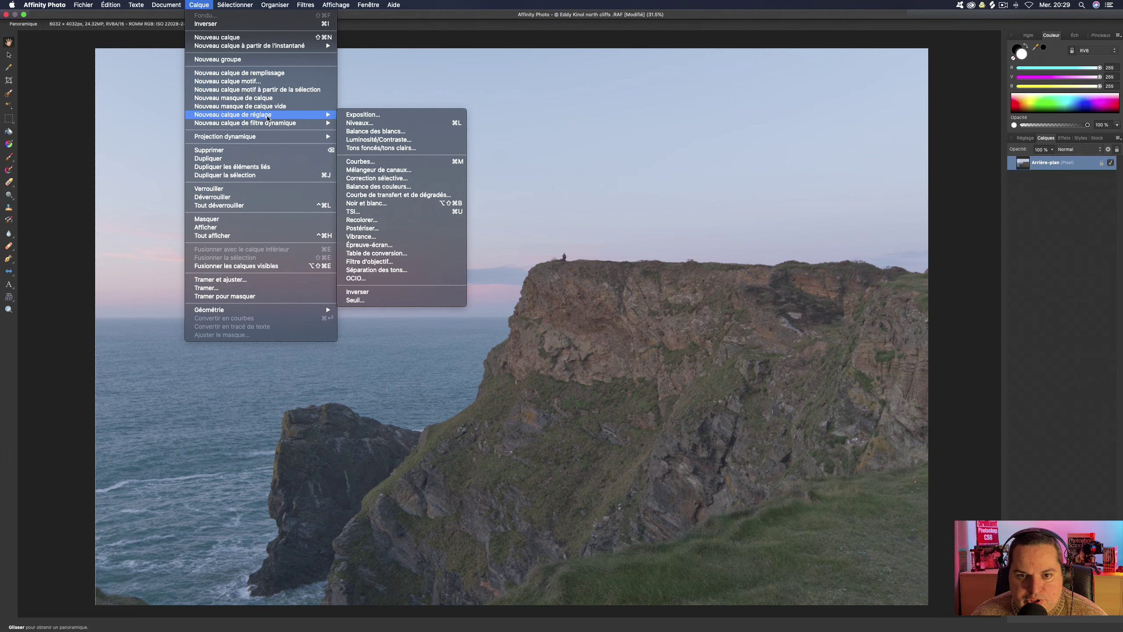
Add a Levels layer with black level at 5%, a lowered white level and slightly reduced gamma.
left_click(376, 123)
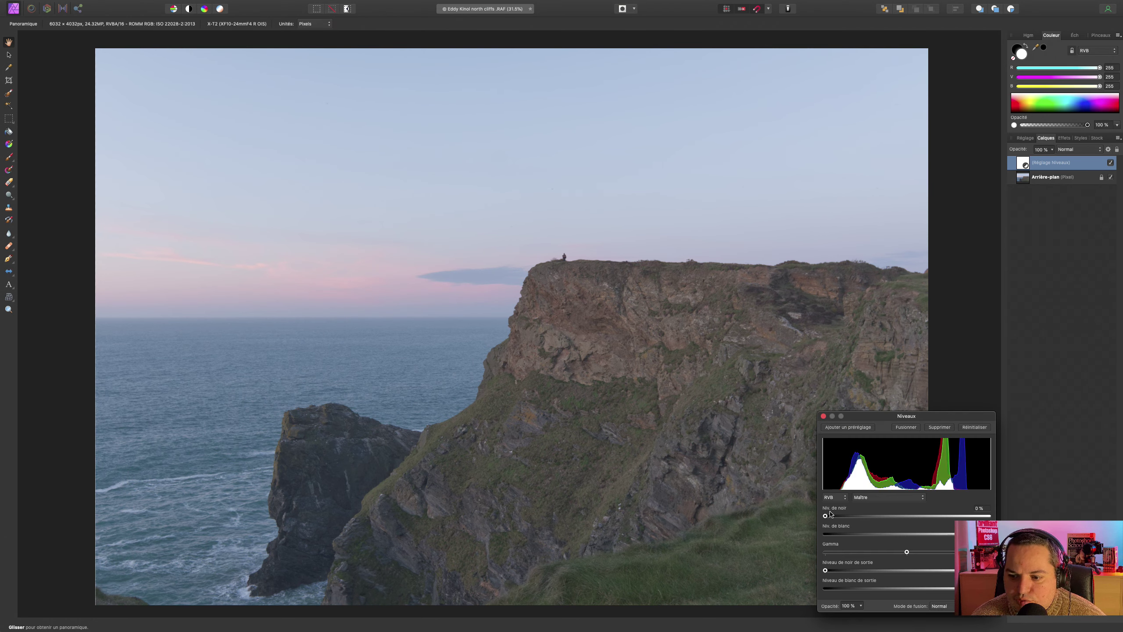
left_click_drag(826, 516, 836, 516)
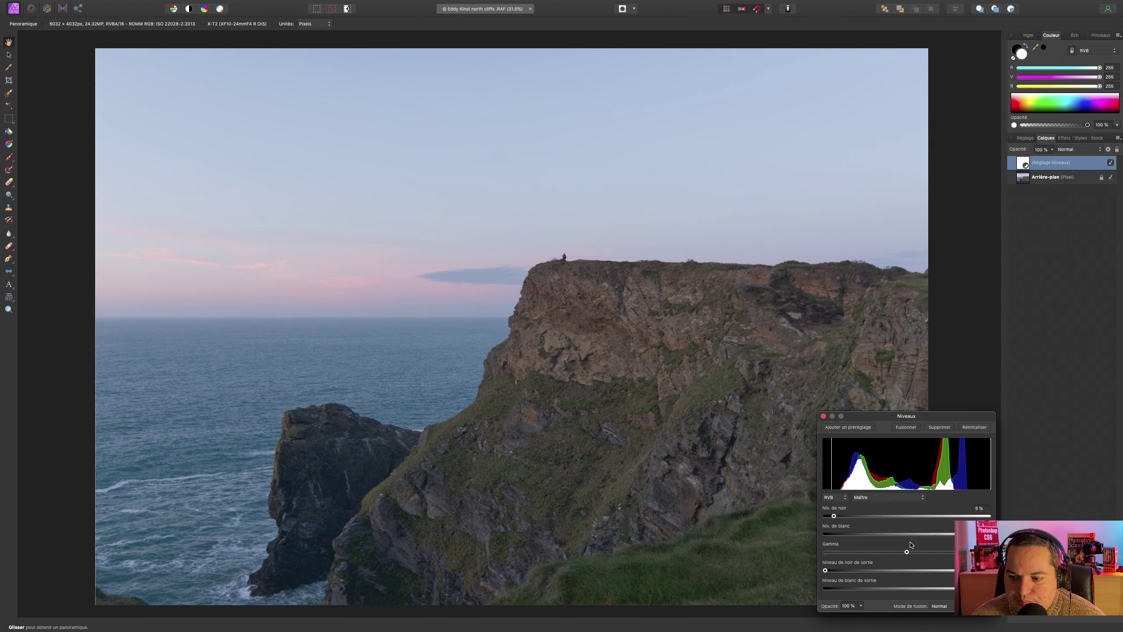
left_click_drag(991, 533, 973, 534)
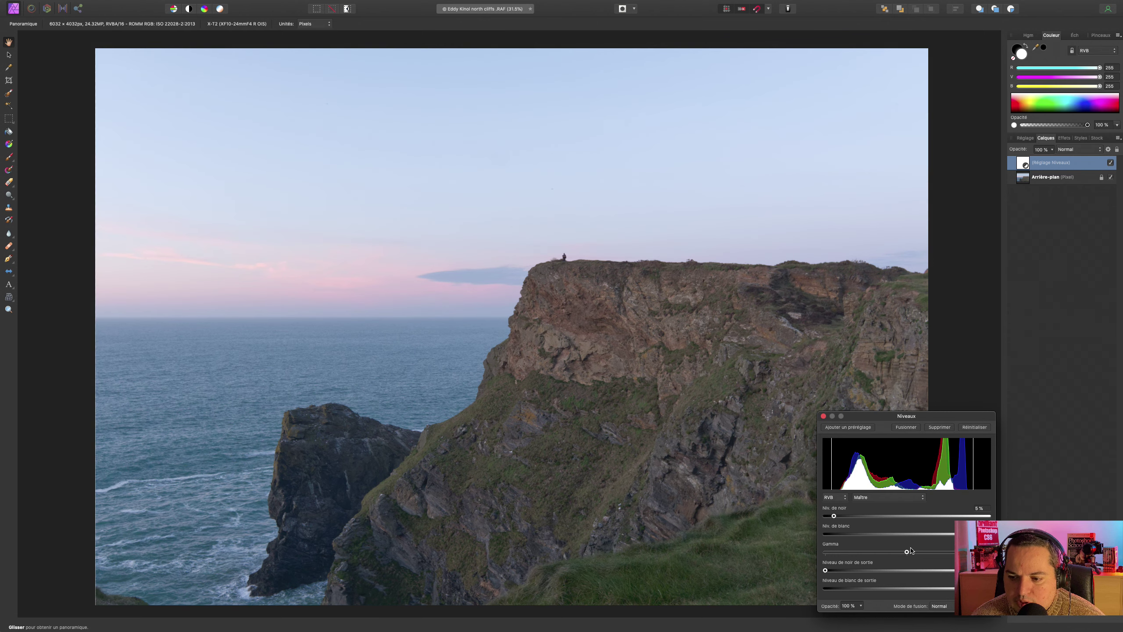
left_click_drag(907, 553, 911, 553)
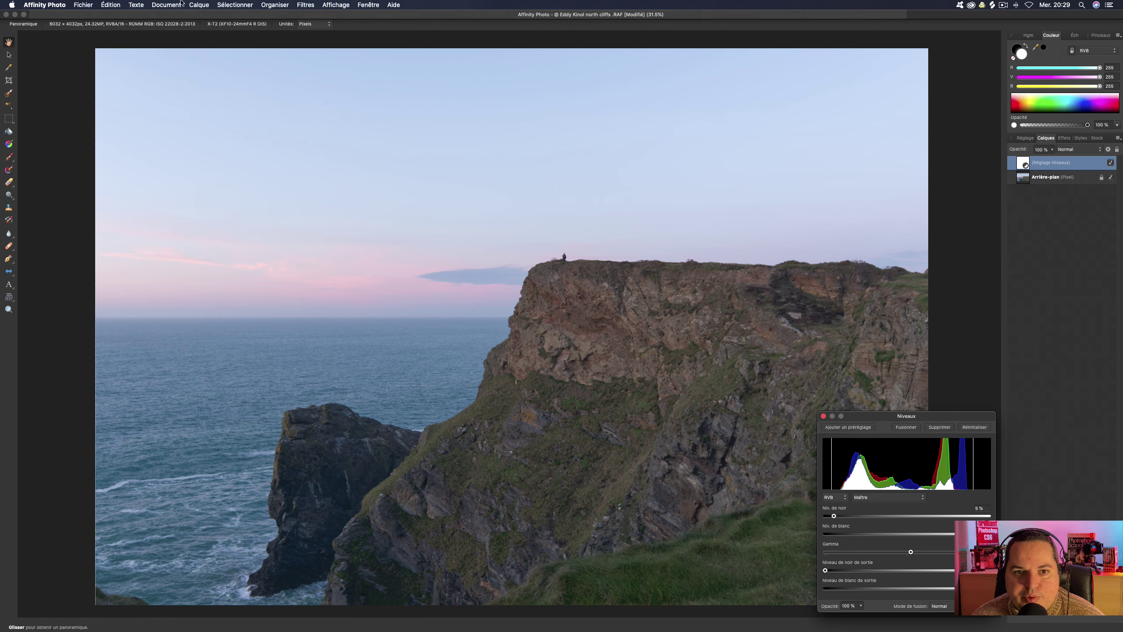
left_click(199, 5)
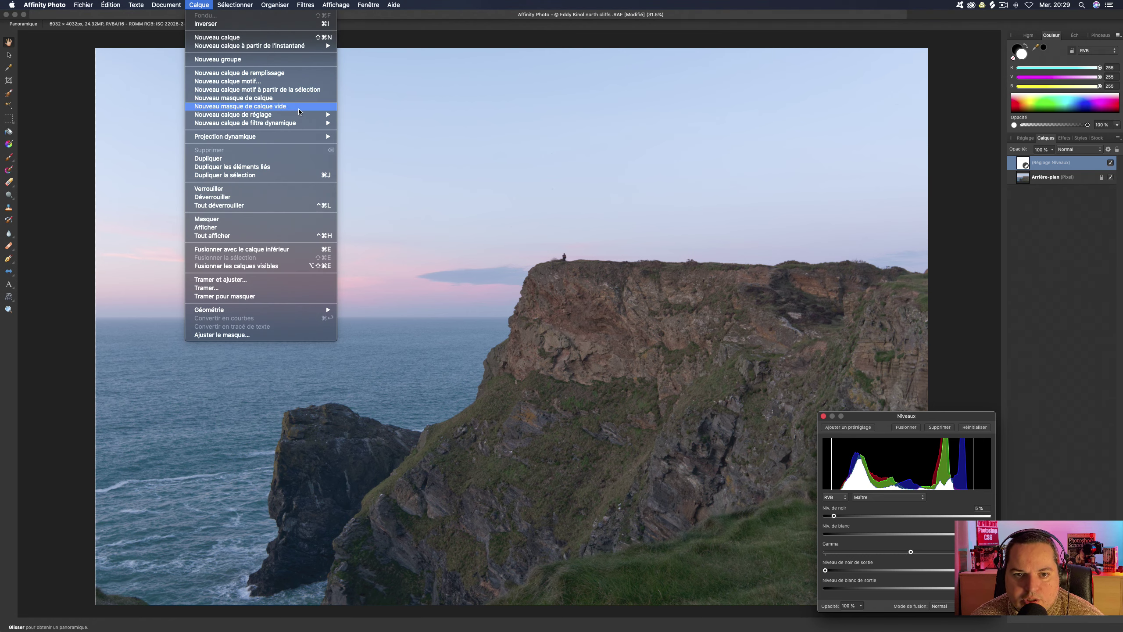
mouse_move(233, 114)
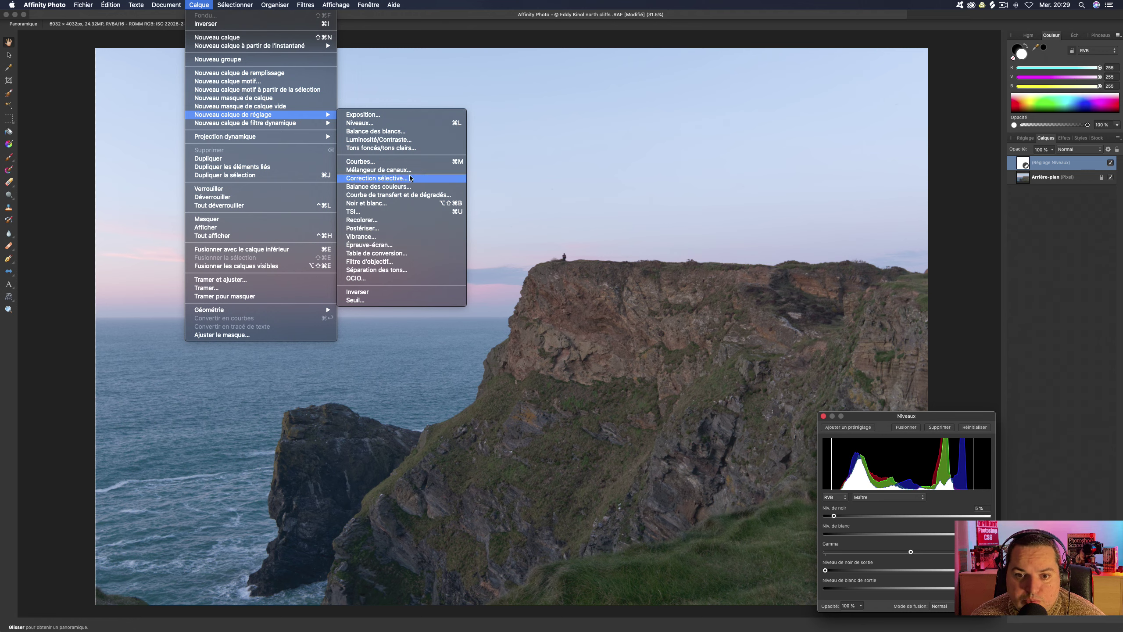
Add a Curves layer and pull down the green and blue channel midpoints.
left_click(389, 161)
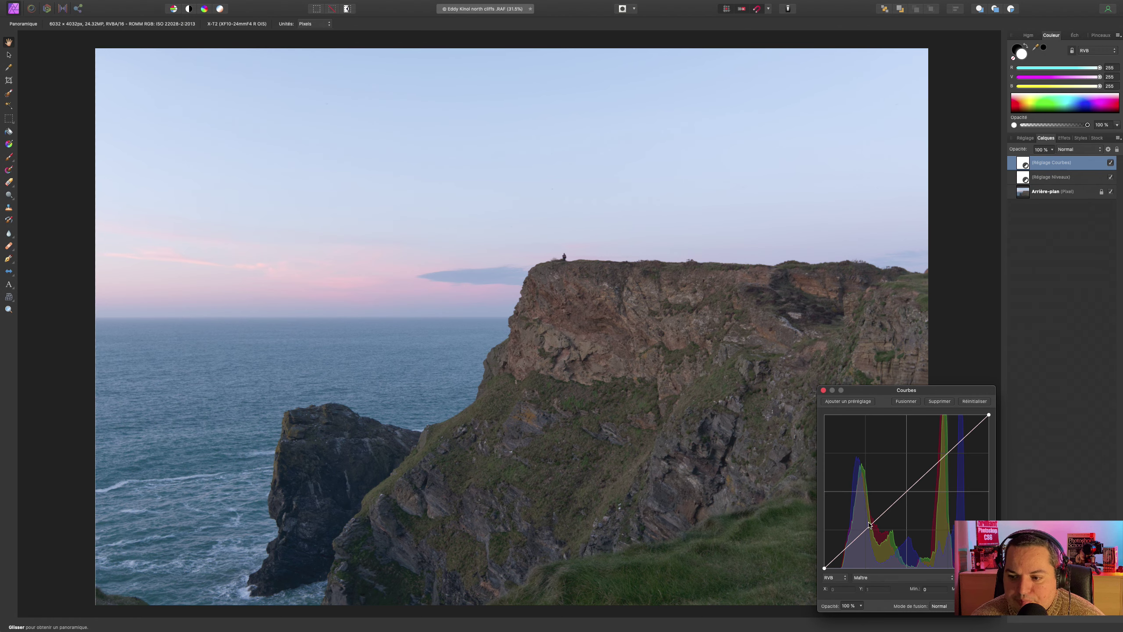
left_click(878, 577)
left_click(884, 591)
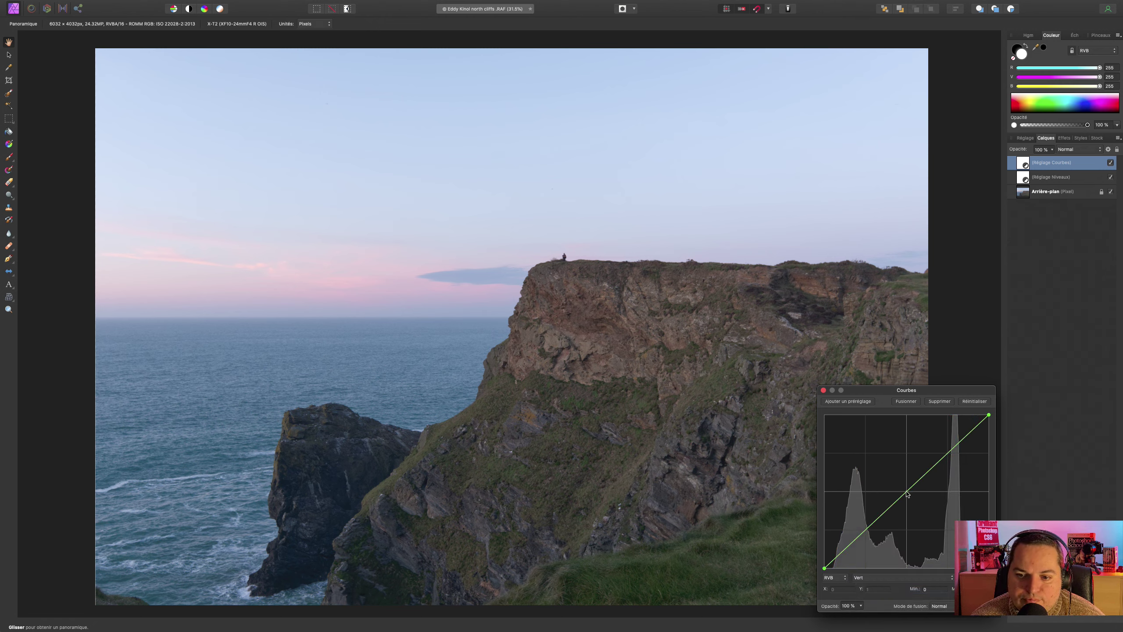
left_click_drag(906, 492, 904, 488)
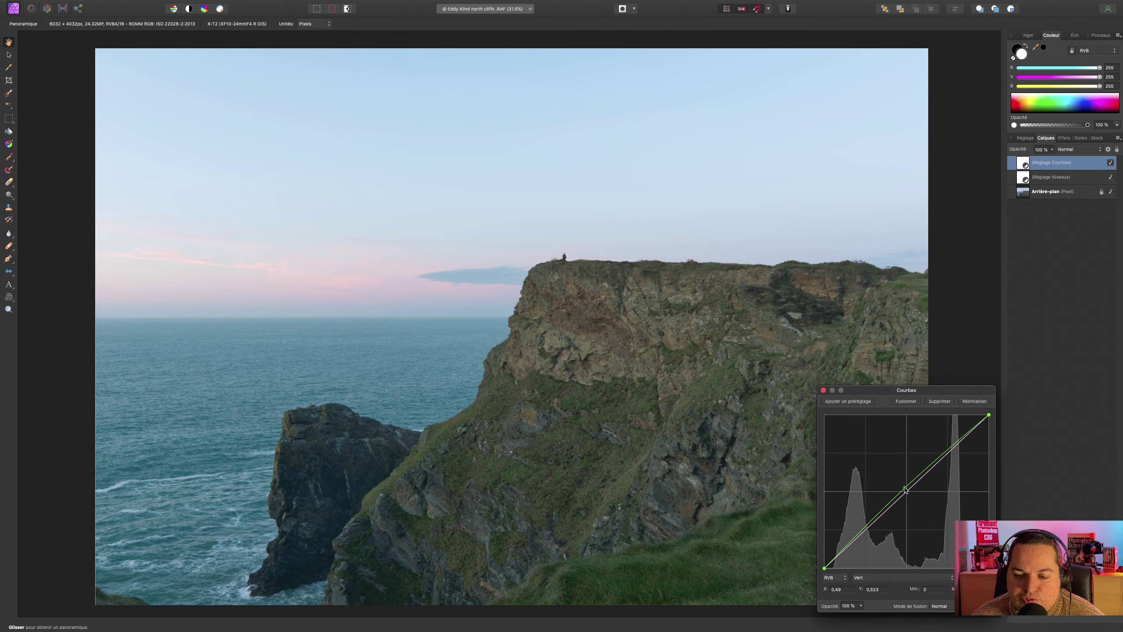
left_click_drag(905, 489, 909, 496)
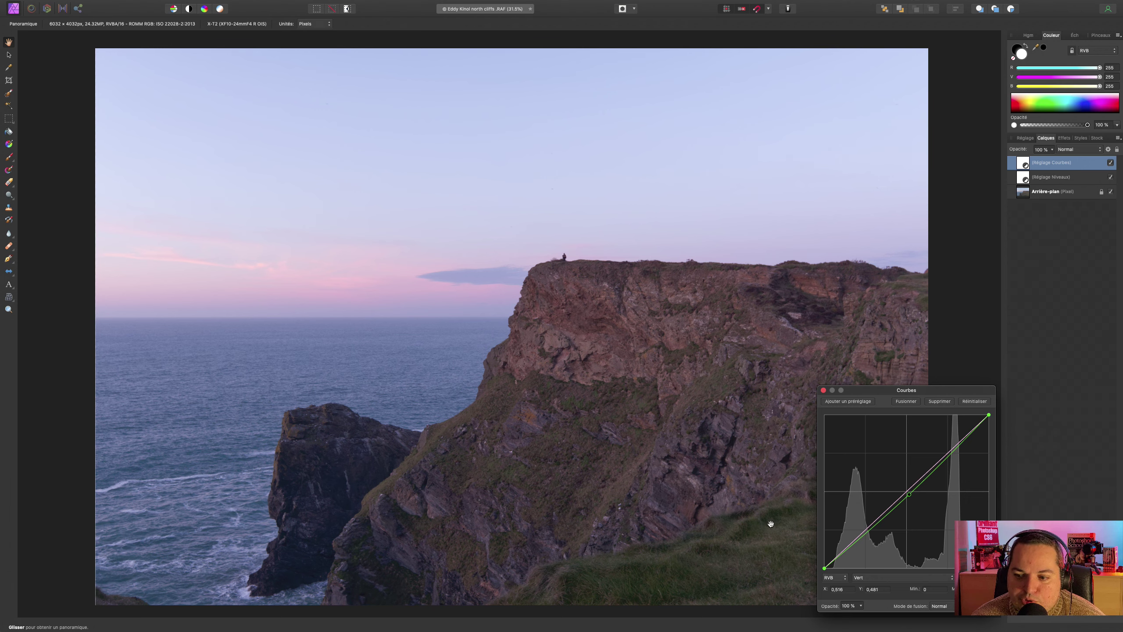
left_click(882, 578)
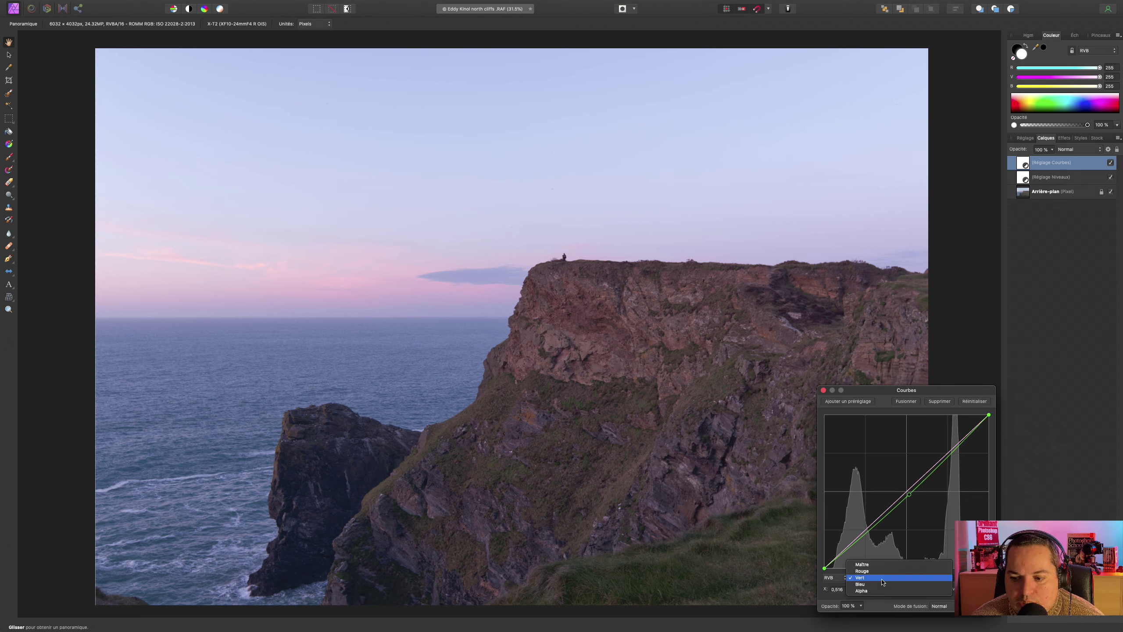
left_click(881, 584)
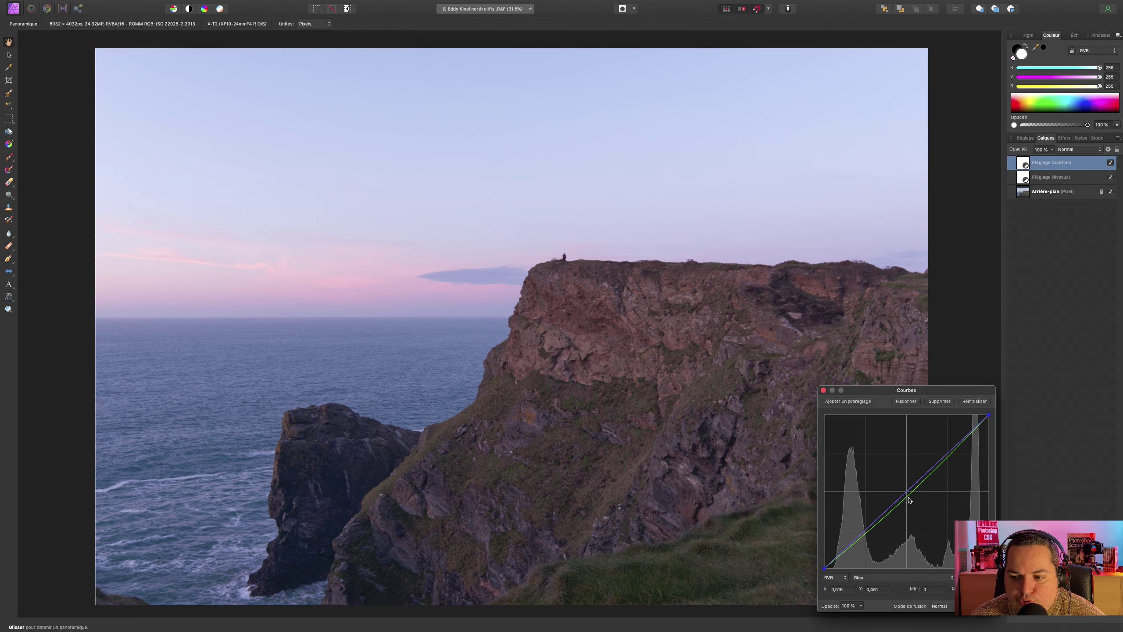
mouse_move(908, 494)
left_mouse_down()
mouse_move(914, 503)
mouse_move(908, 490)
left_mouse_up()
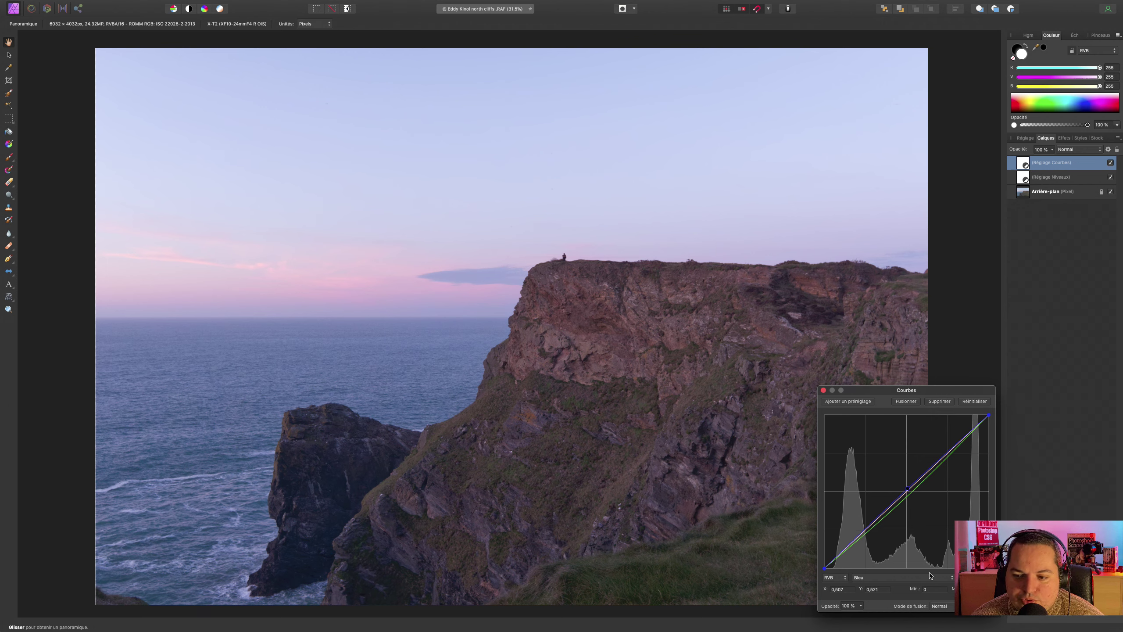
Shape a gentle S-curve on the master channel: lower shadows, lift highlights.
left_click(870, 577)
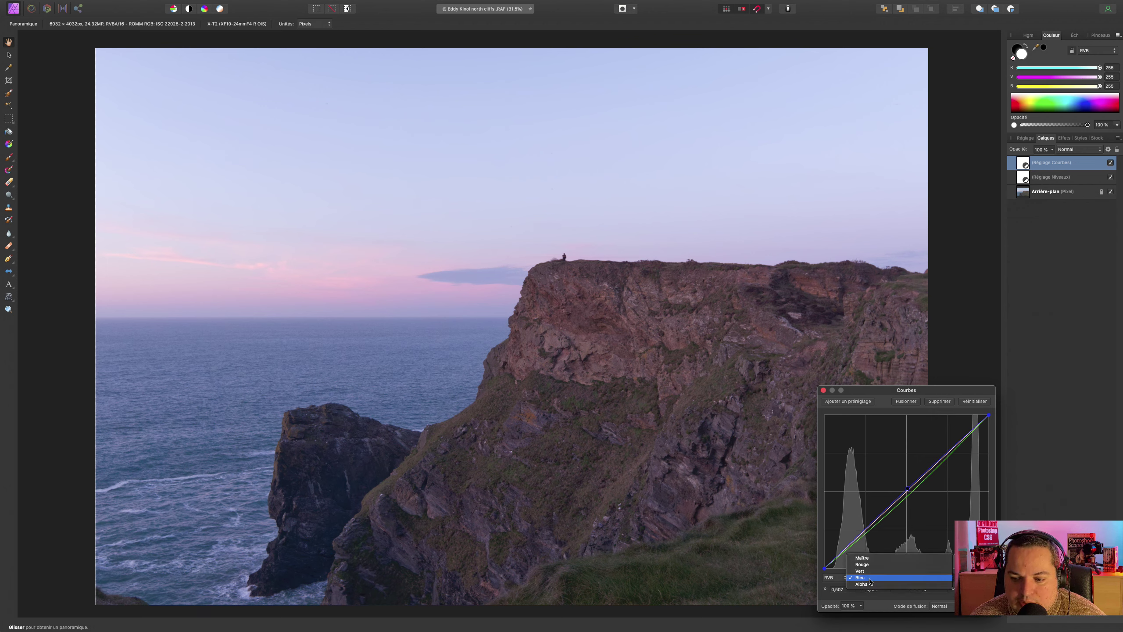
left_click(878, 558)
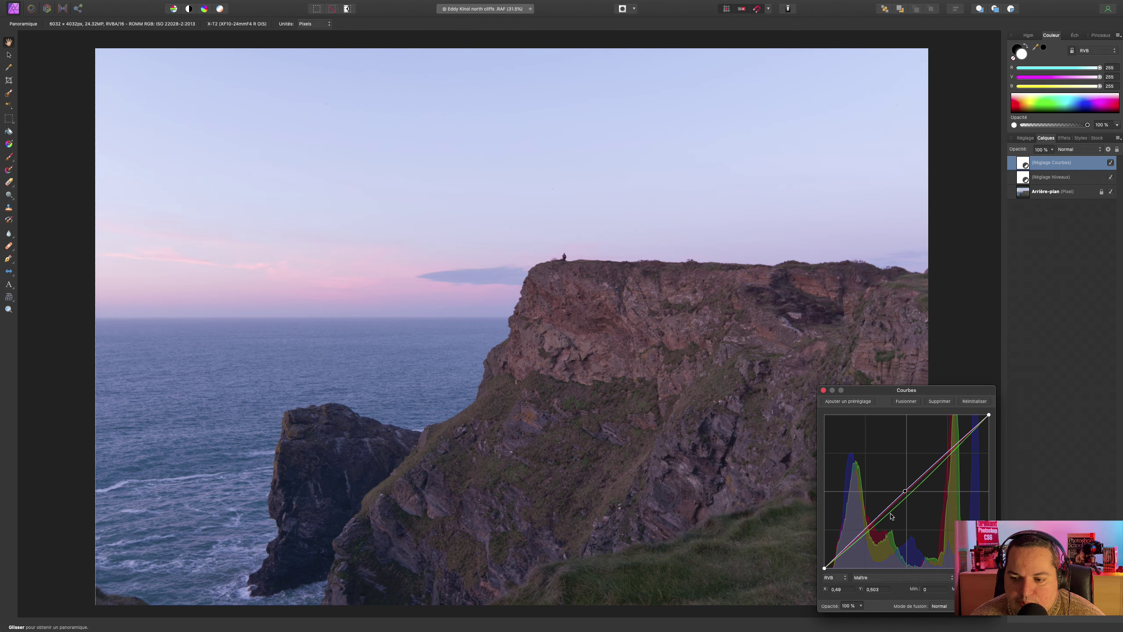
left_click_drag(865, 529, 868, 532)
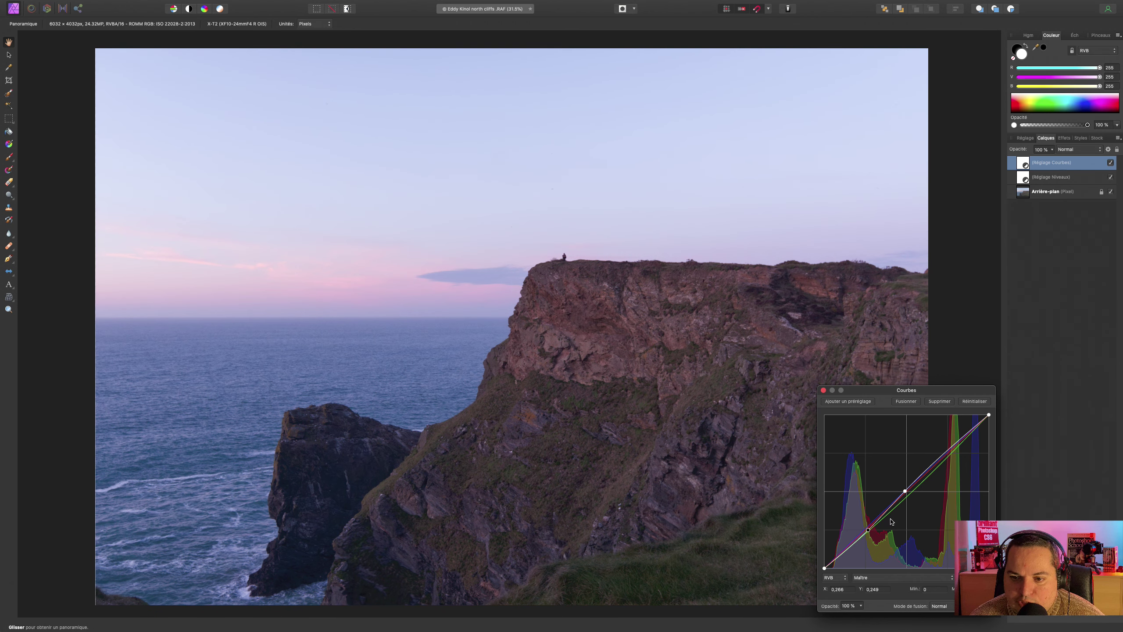
left_click_drag(937, 464, 936, 459)
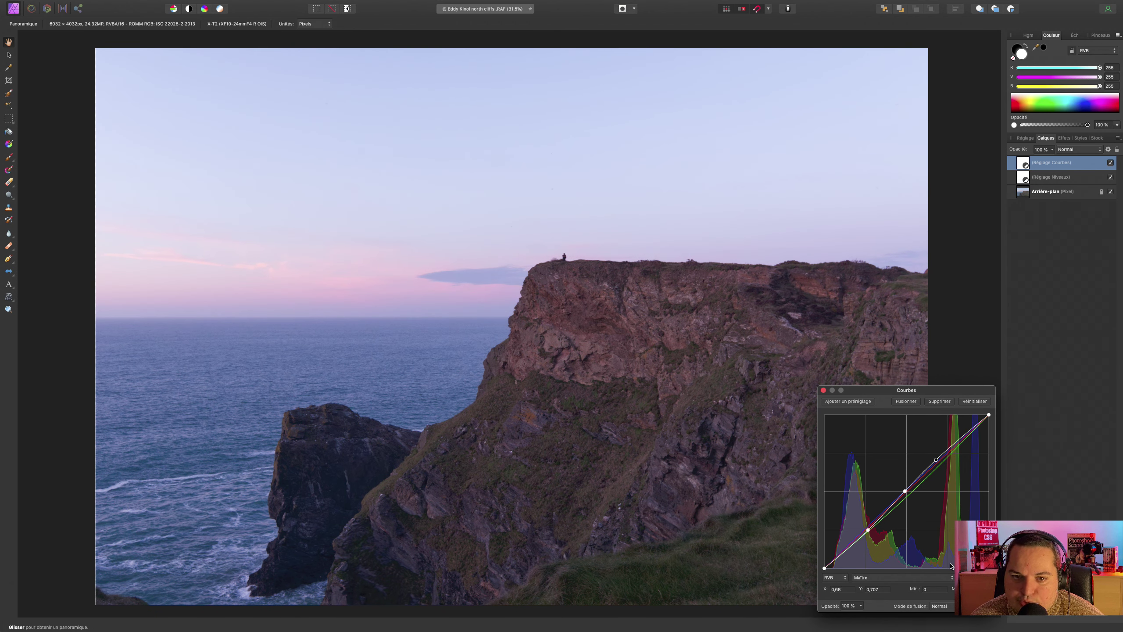
left_click(823, 390)
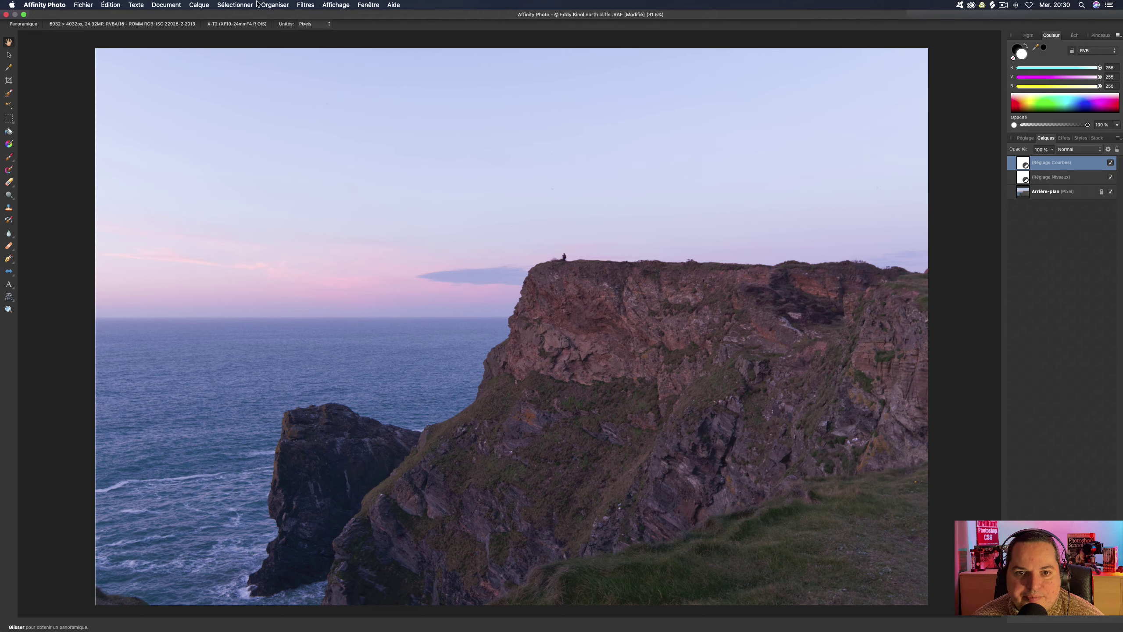
Add a White Balance layer set to +22% balance and -30% tint.
left_click(198, 4)
mouse_move(232, 114)
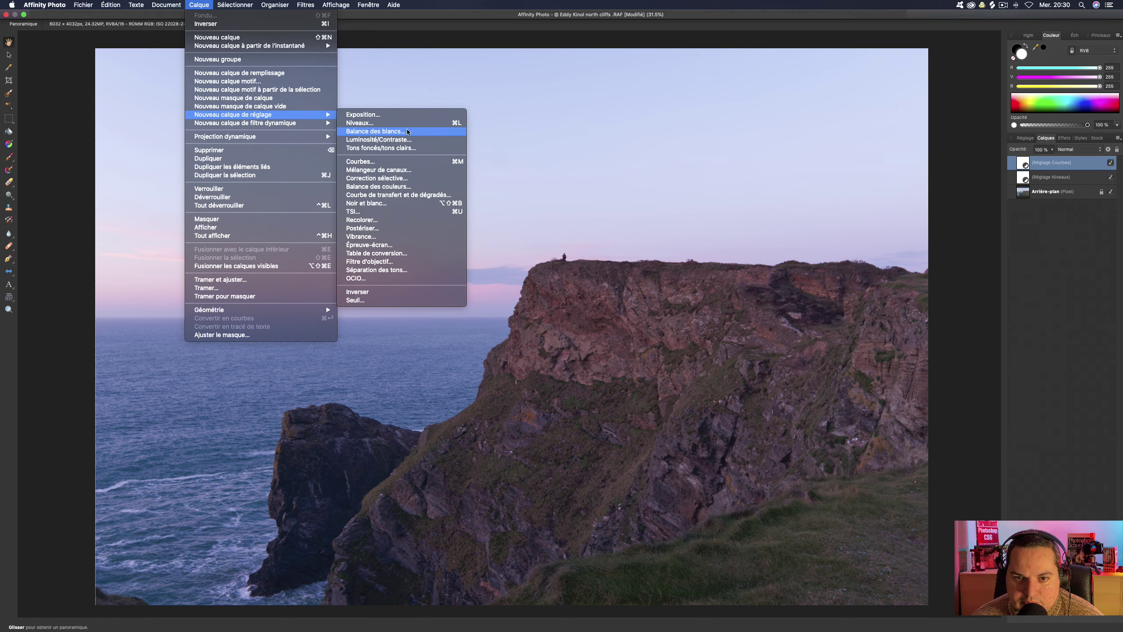
left_click(408, 132)
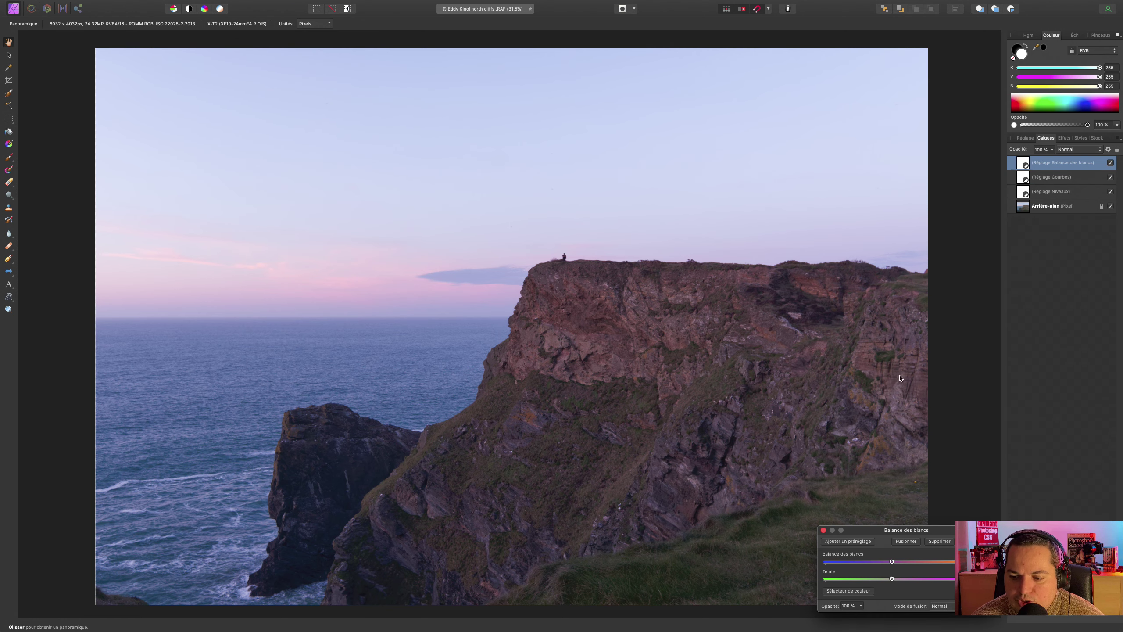
left_click_drag(892, 562, 904, 562)
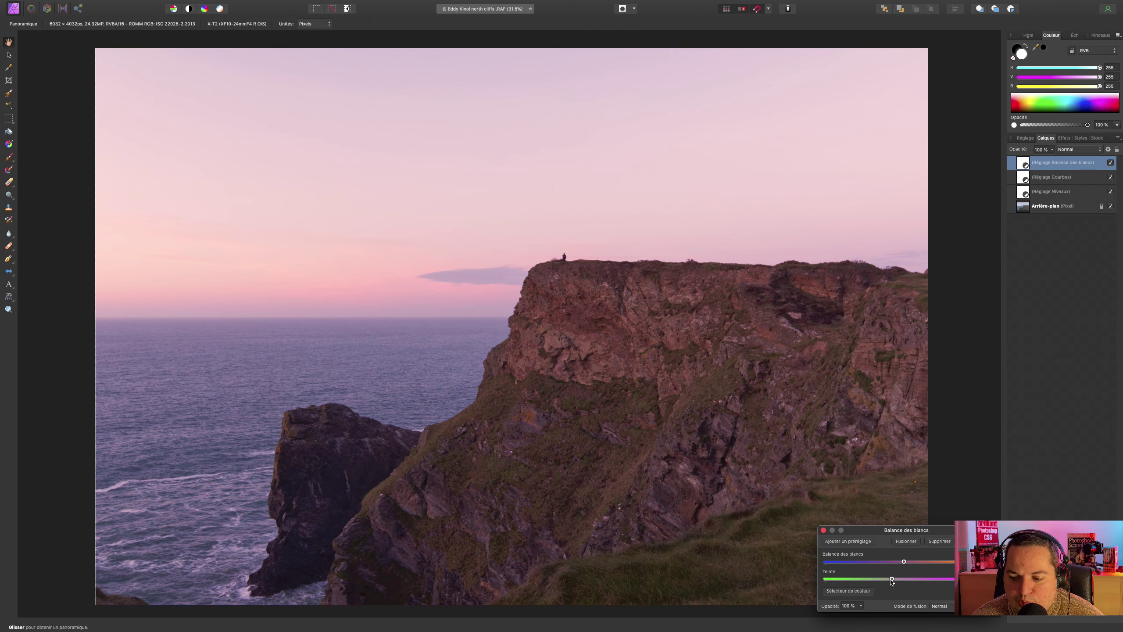
mouse_move(892, 579)
left_mouse_down()
mouse_move(905, 579)
mouse_move(892, 562)
mouse_move(873, 366)
left_mouse_up()
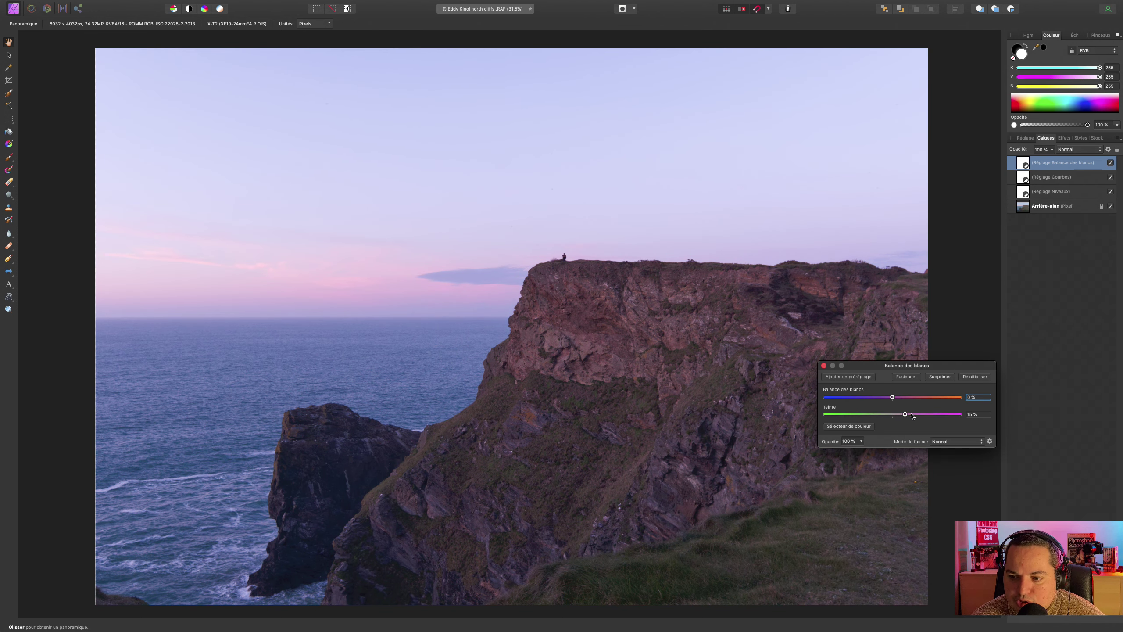
mouse_move(902, 414)
left_mouse_down()
mouse_move(876, 412)
mouse_move(908, 399)
left_mouse_up()
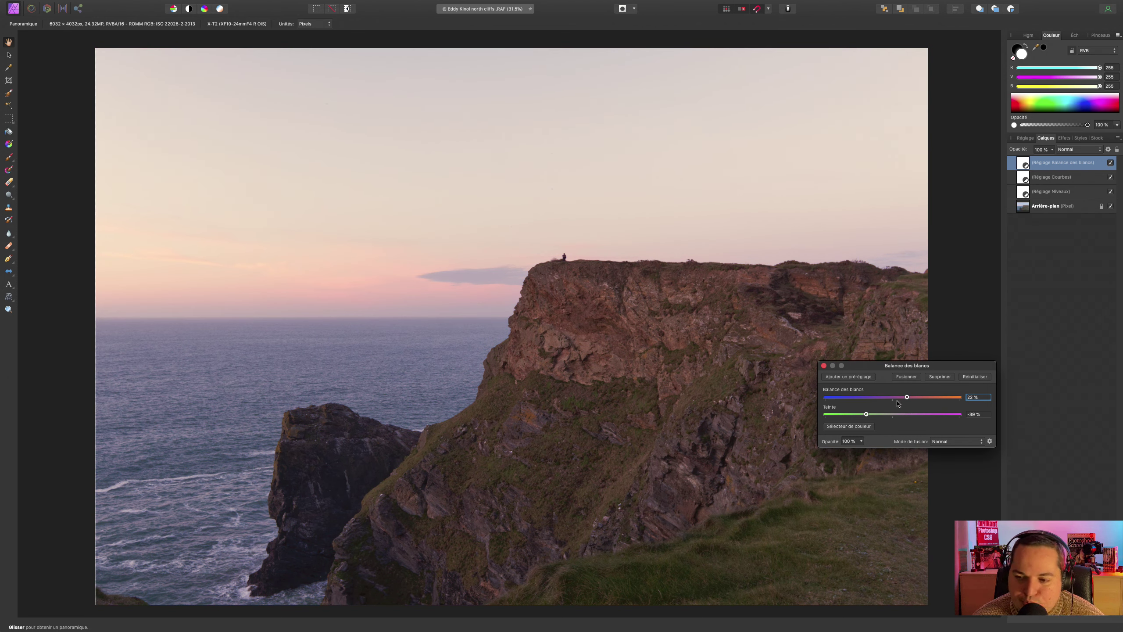
left_click(823, 366)
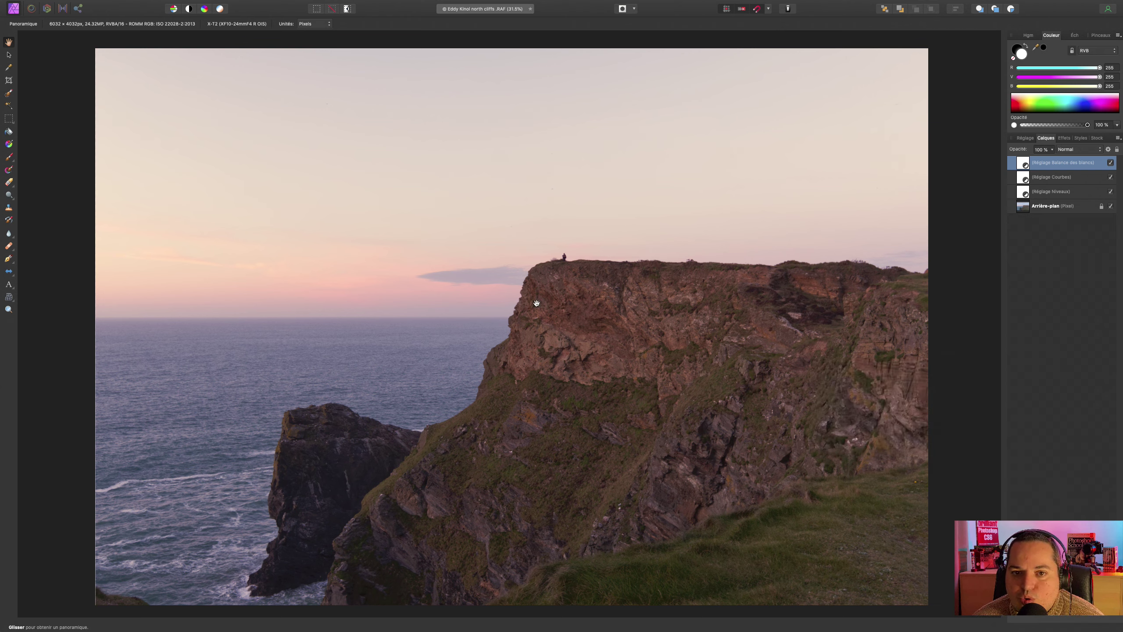
left_click(235, 5)
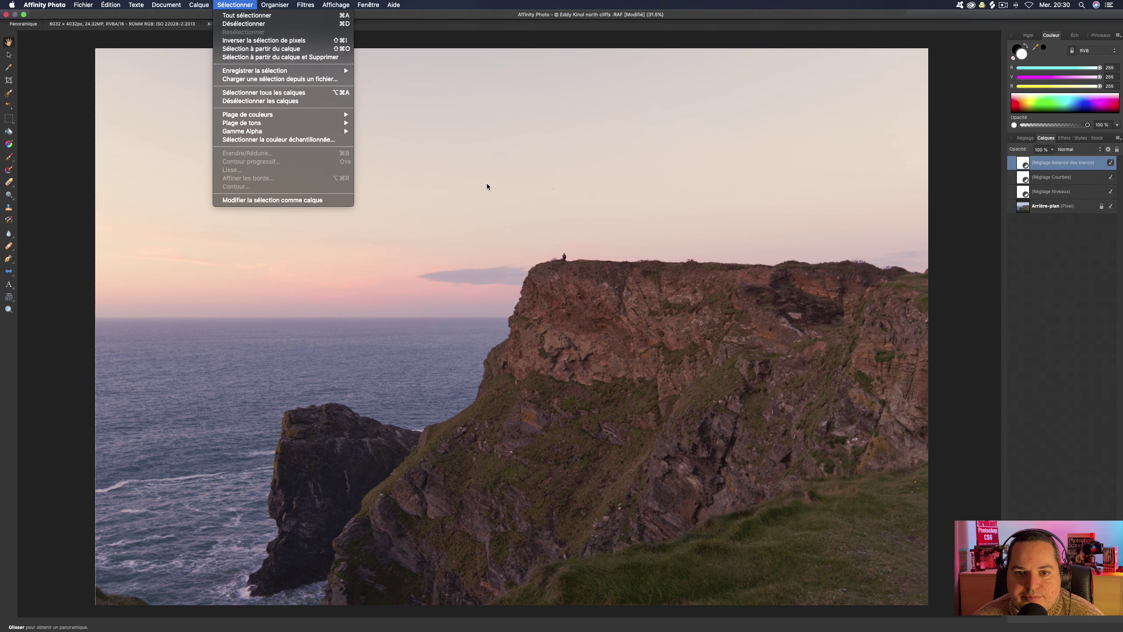
Add a default Color Balance layer, shifting midtones toward cyan and highlights toward green.
left_click(1026, 140)
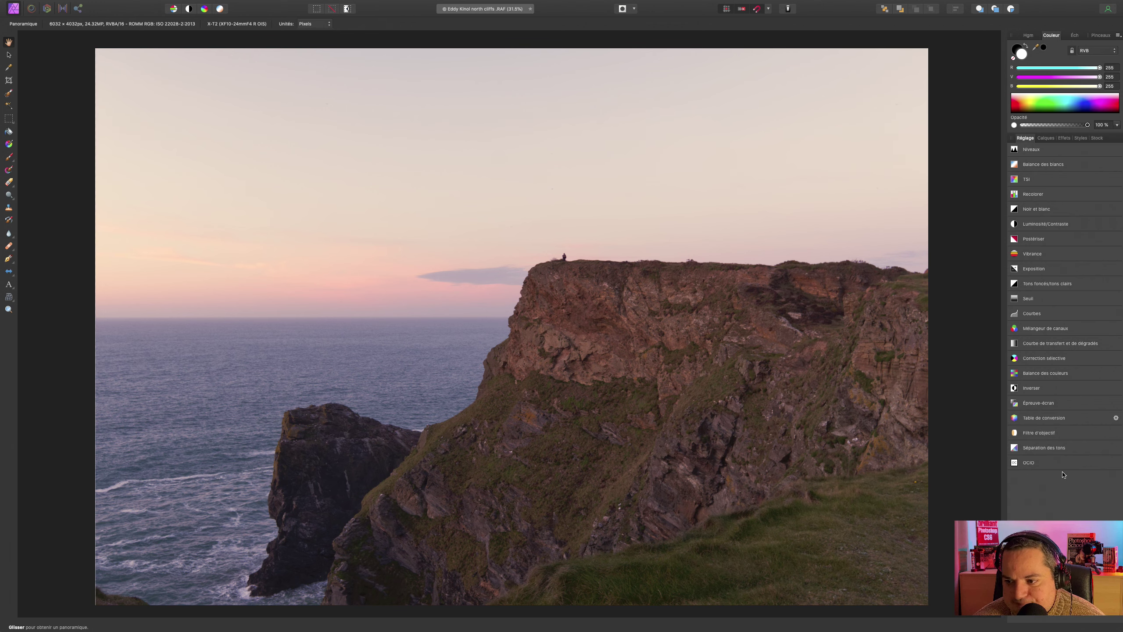
left_click(1040, 373)
left_click(1025, 395)
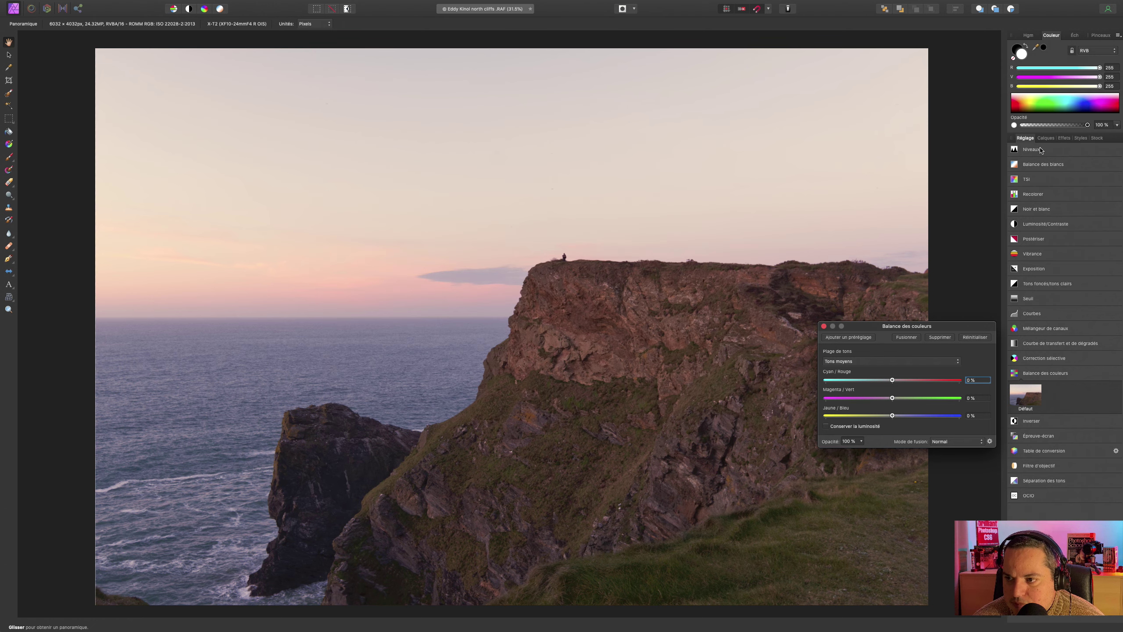
left_click(1047, 139)
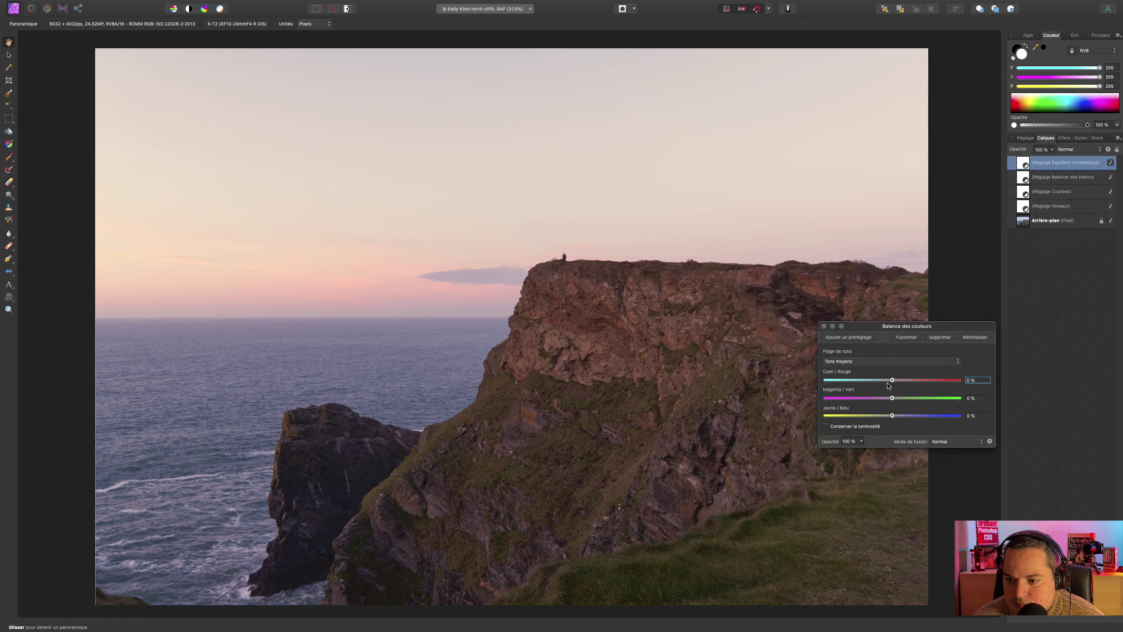
left_click_drag(892, 380, 867, 380)
left_click(887, 362)
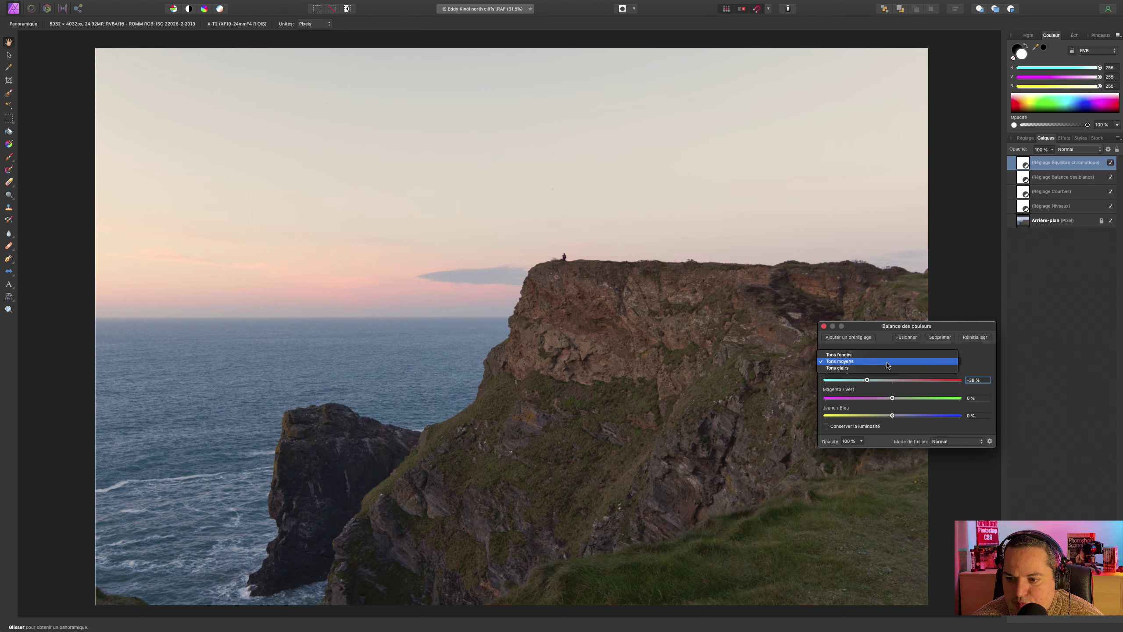
left_click(889, 368)
mouse_move(893, 399)
left_mouse_down()
mouse_move(882, 400)
mouse_move(904, 403)
mouse_move(899, 417)
left_mouse_up()
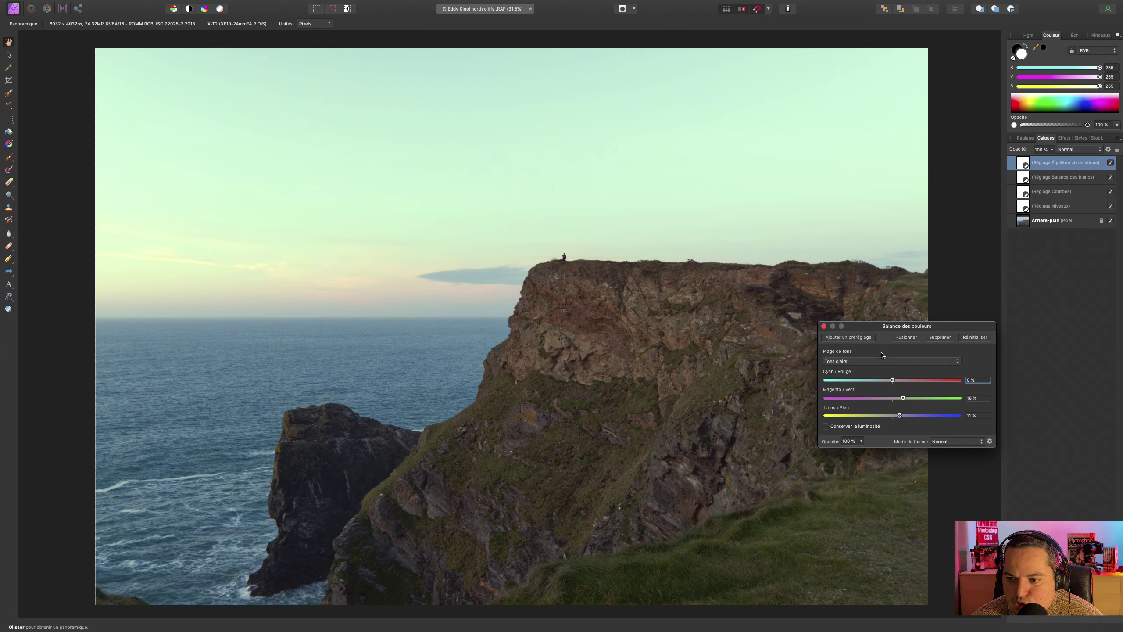
Shift the Color Balance shadows toward red and blue.
left_click(851, 361)
left_click(853, 349)
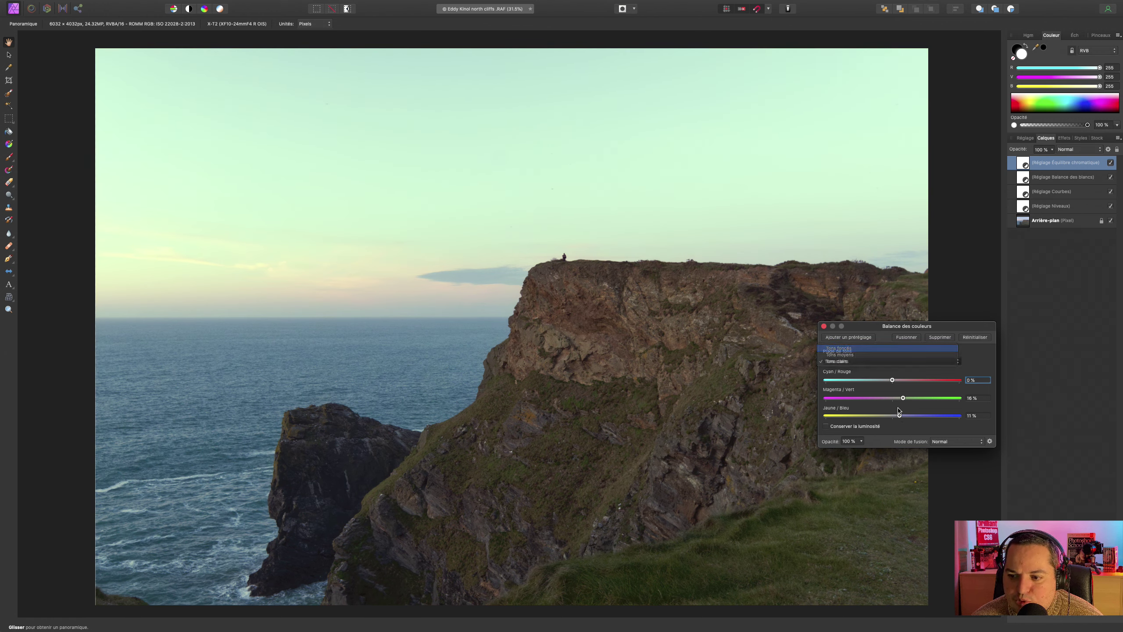
left_click_drag(893, 379, 900, 380)
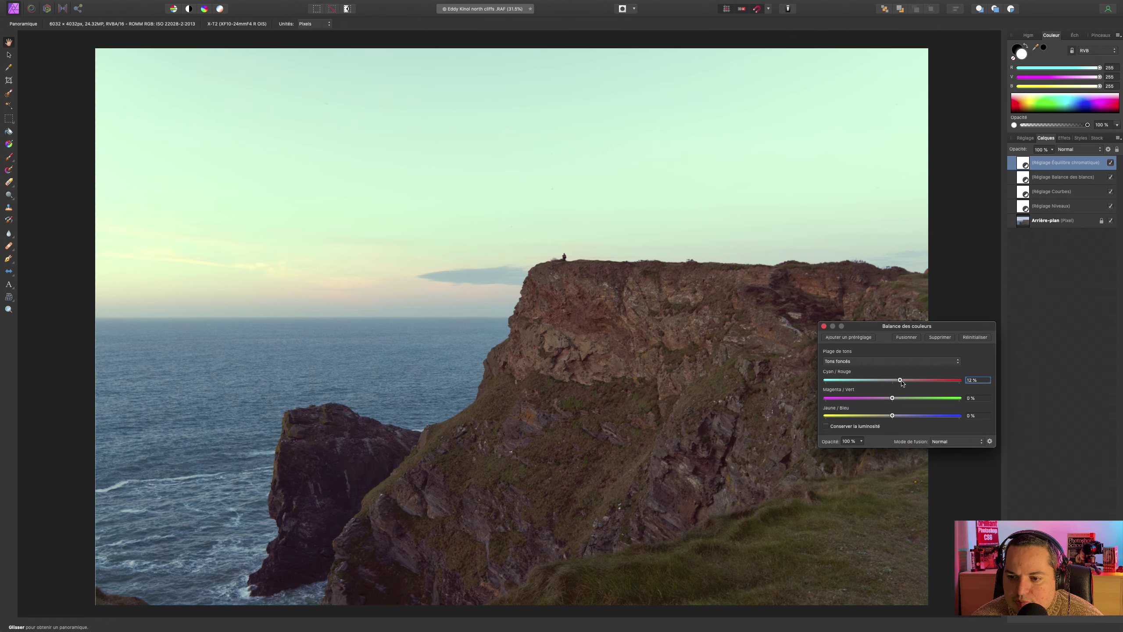
left_click_drag(890, 418, 888, 416)
left_click_drag(889, 415, 903, 416)
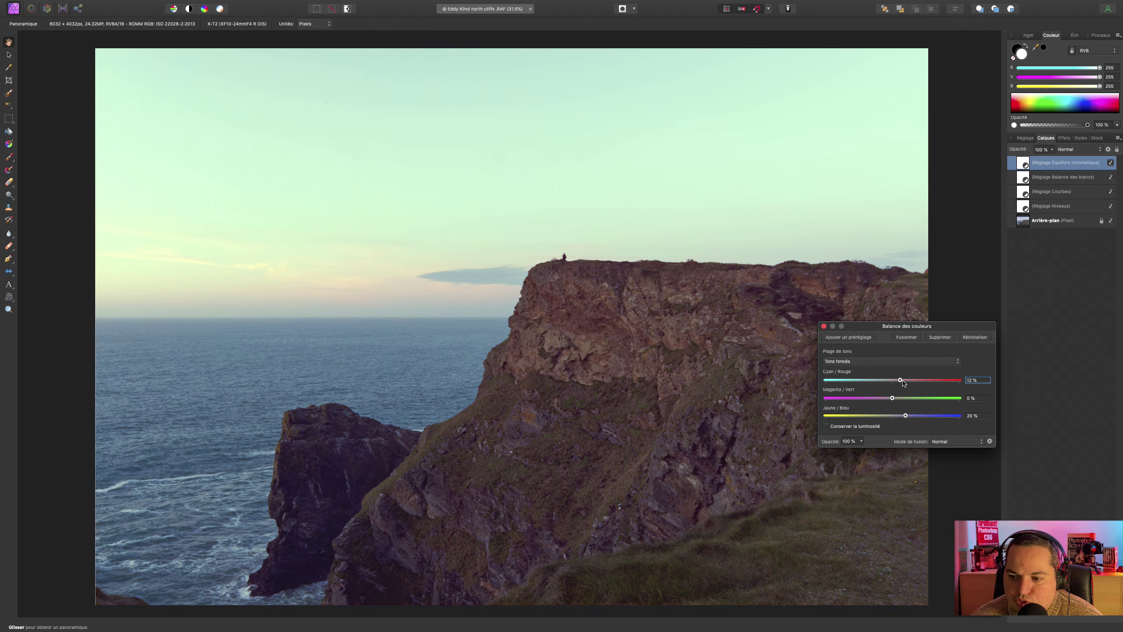
left_click(825, 326)
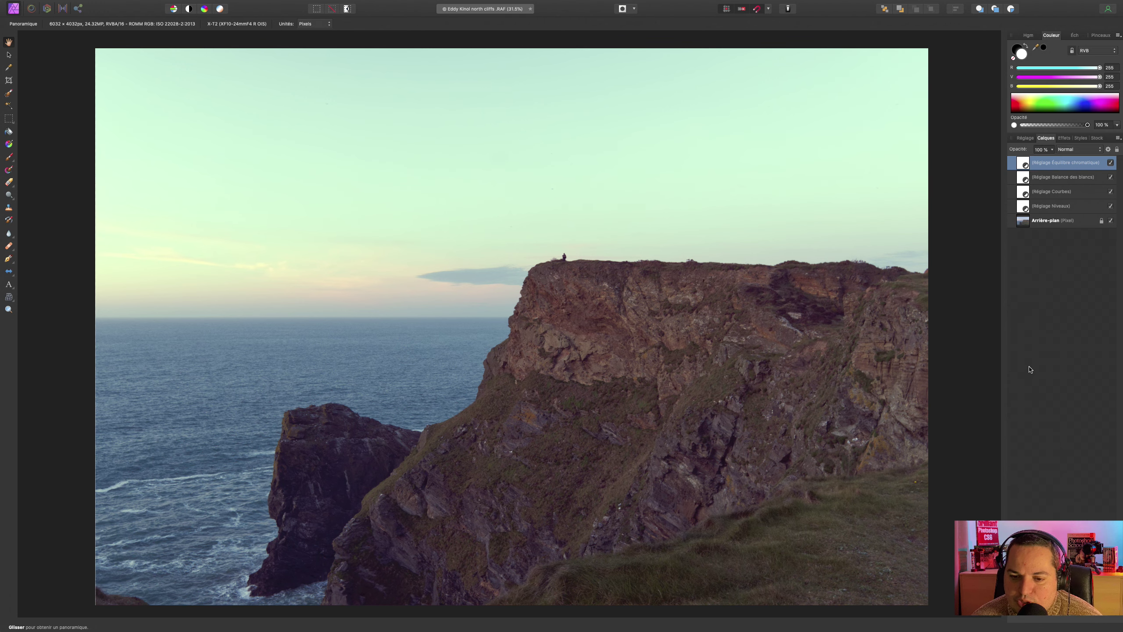
Select all four adjustment layers and hide them to compare with the original.
left_click(1097, 177, "shift")
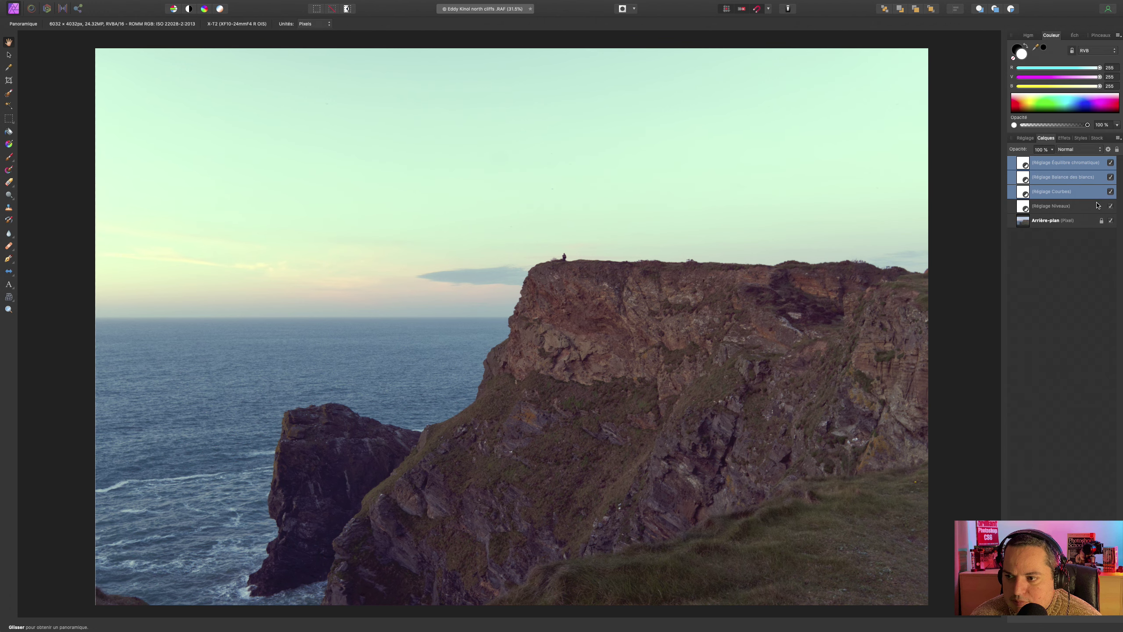
left_click(1097, 206, "shift")
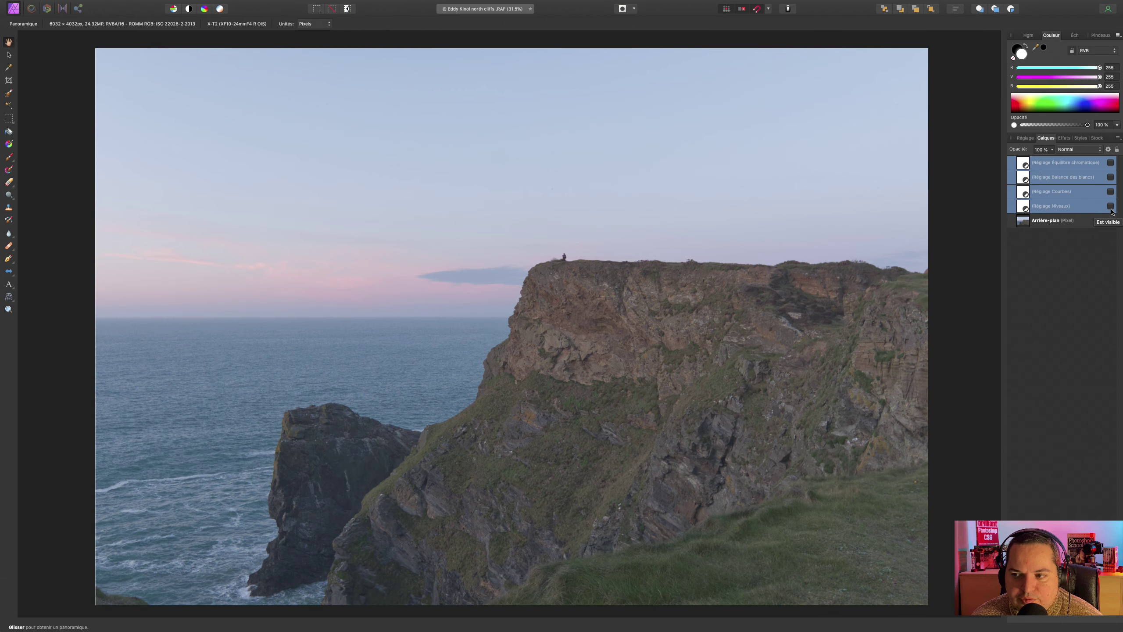
left_click(1111, 208)
Show the adjustments again and rework Color Balance midtones with less cyan and more yellow.
left_click(1110, 208)
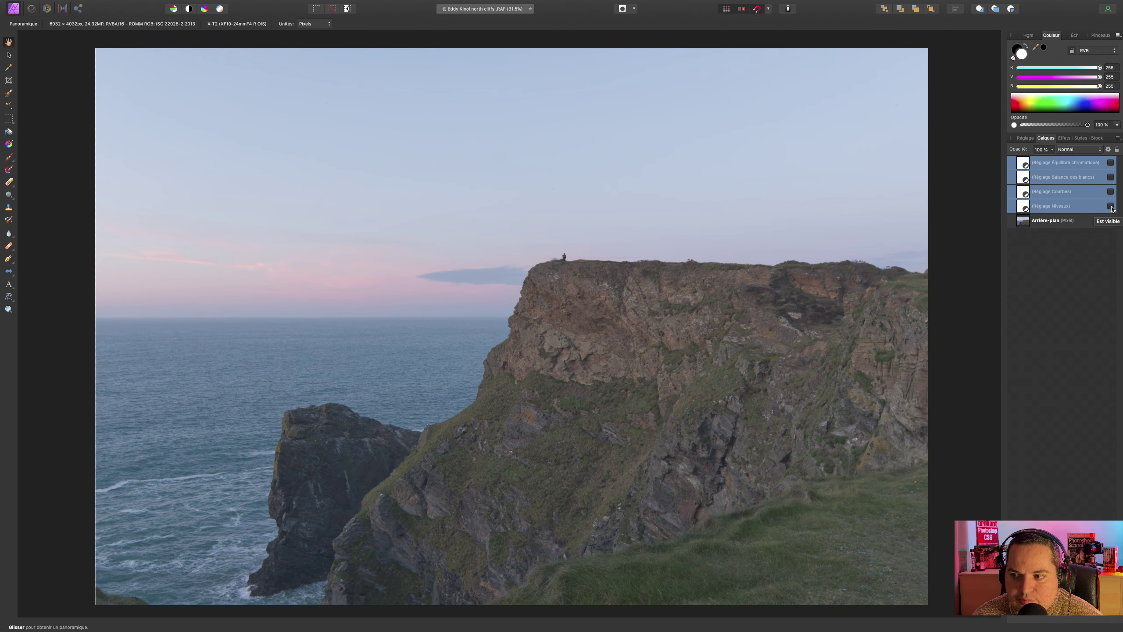
left_click(1111, 207)
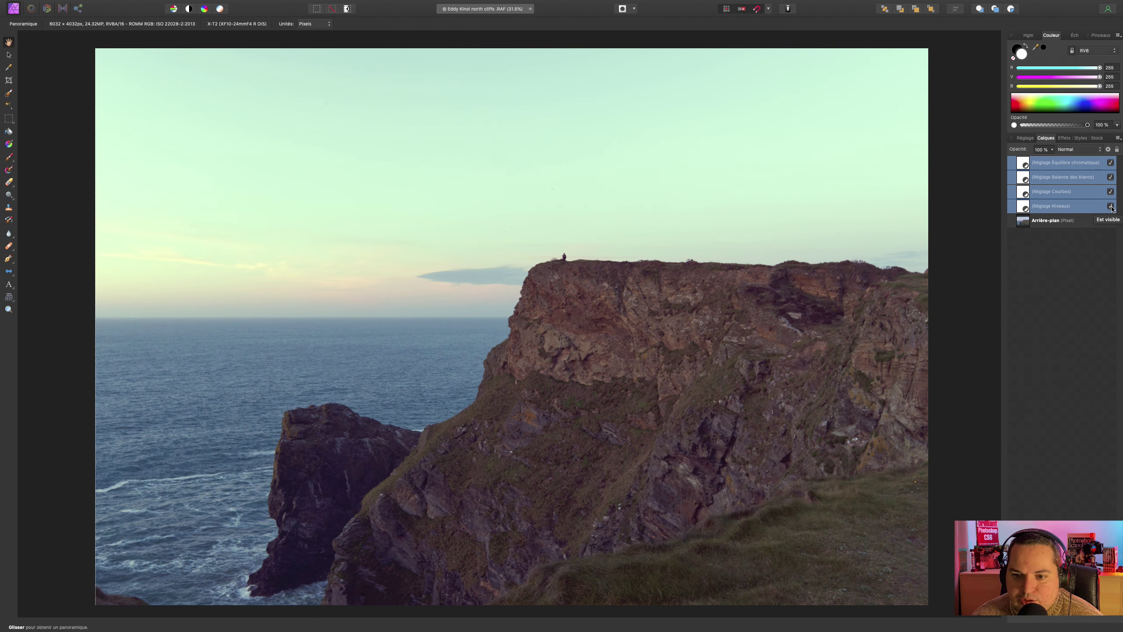
left_click(1065, 163)
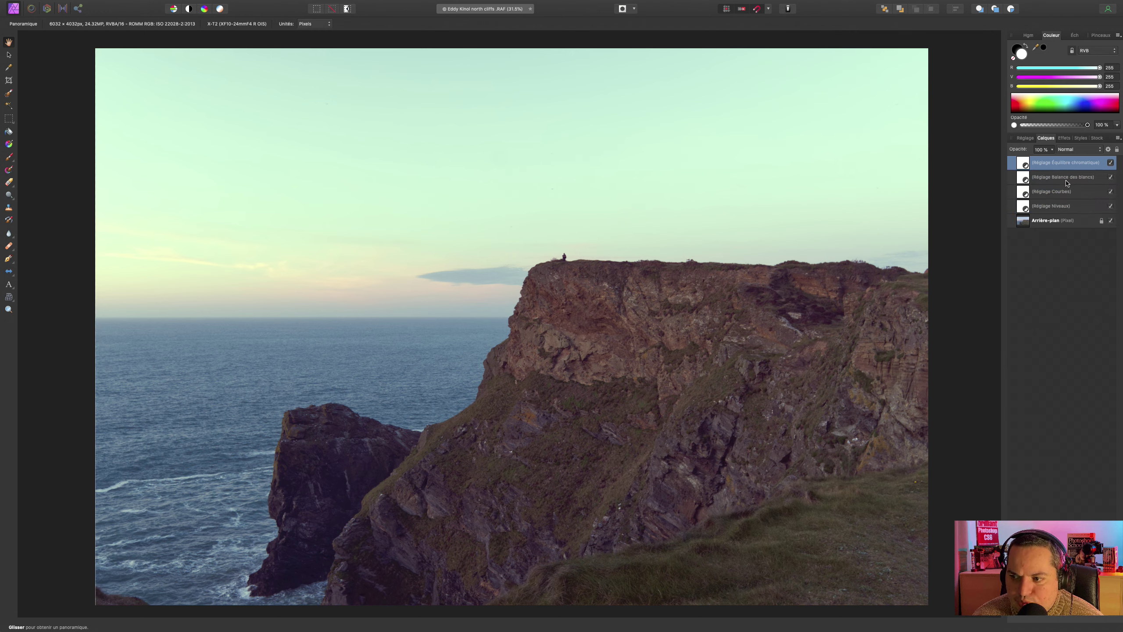
double_click(1060, 178)
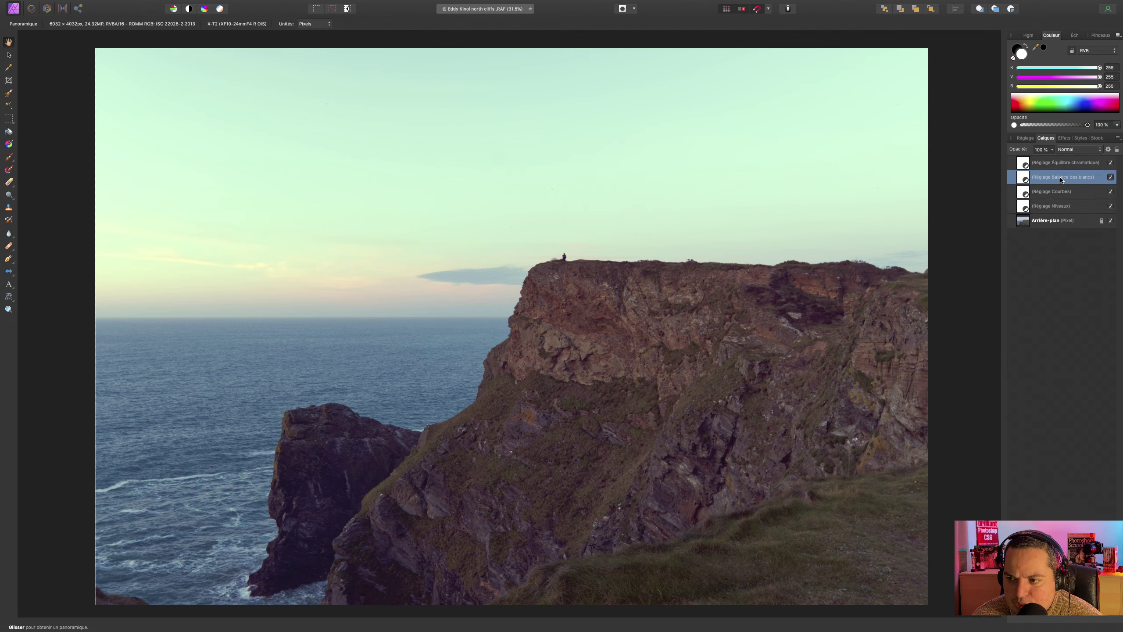
double_click(1024, 164)
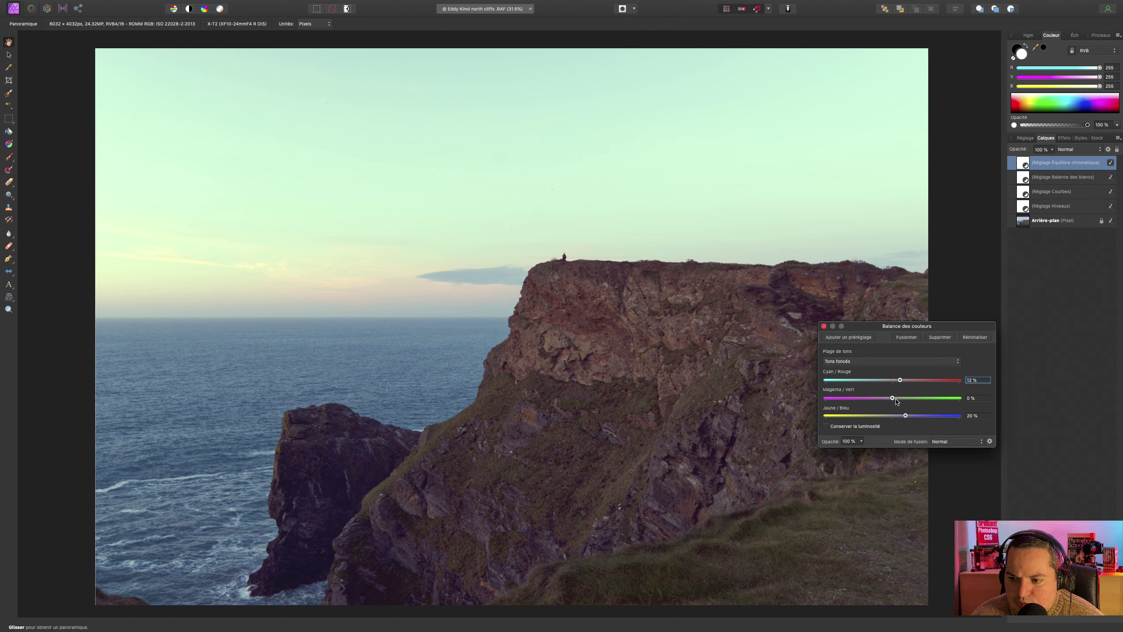
left_click(882, 362)
left_click(885, 370)
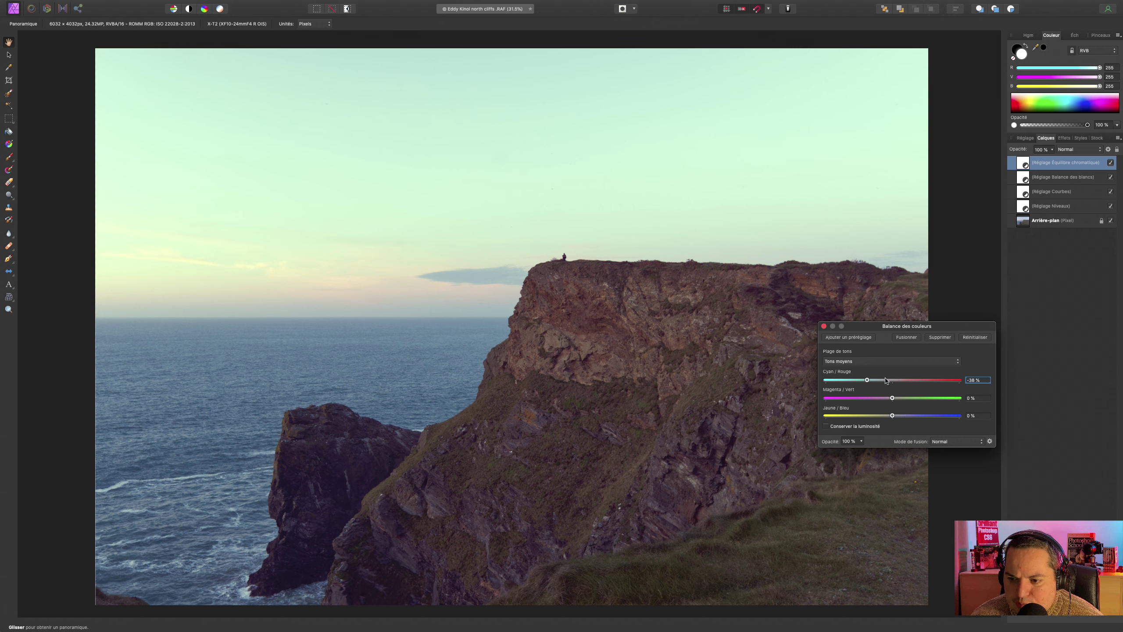
left_click_drag(866, 380, 898, 381)
left_click_drag(892, 417, 870, 416)
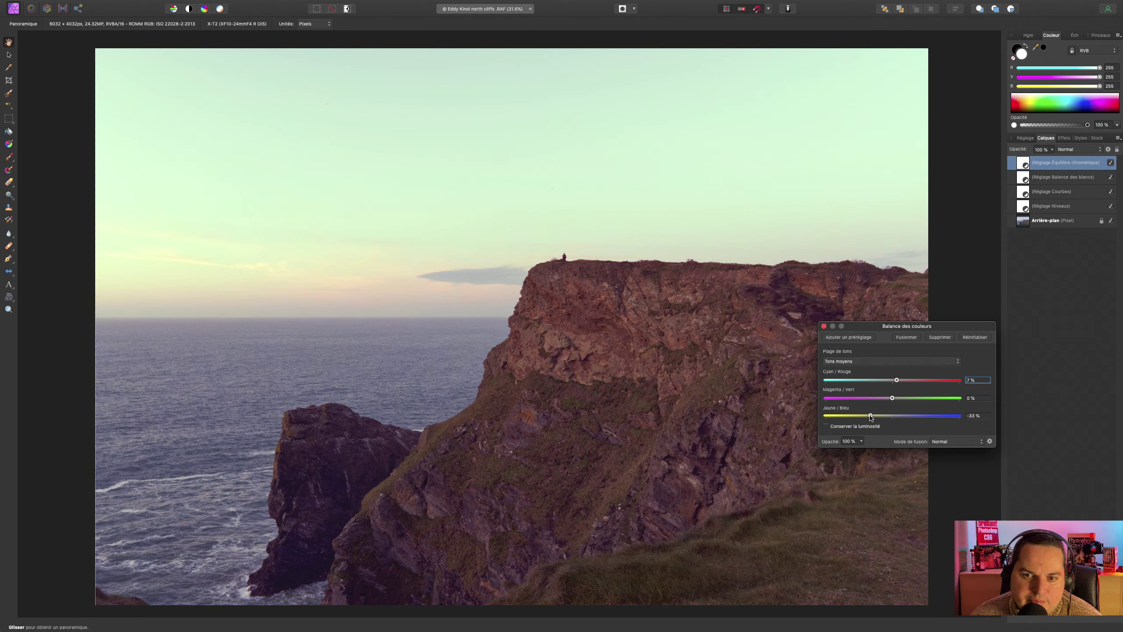
left_click(825, 327)
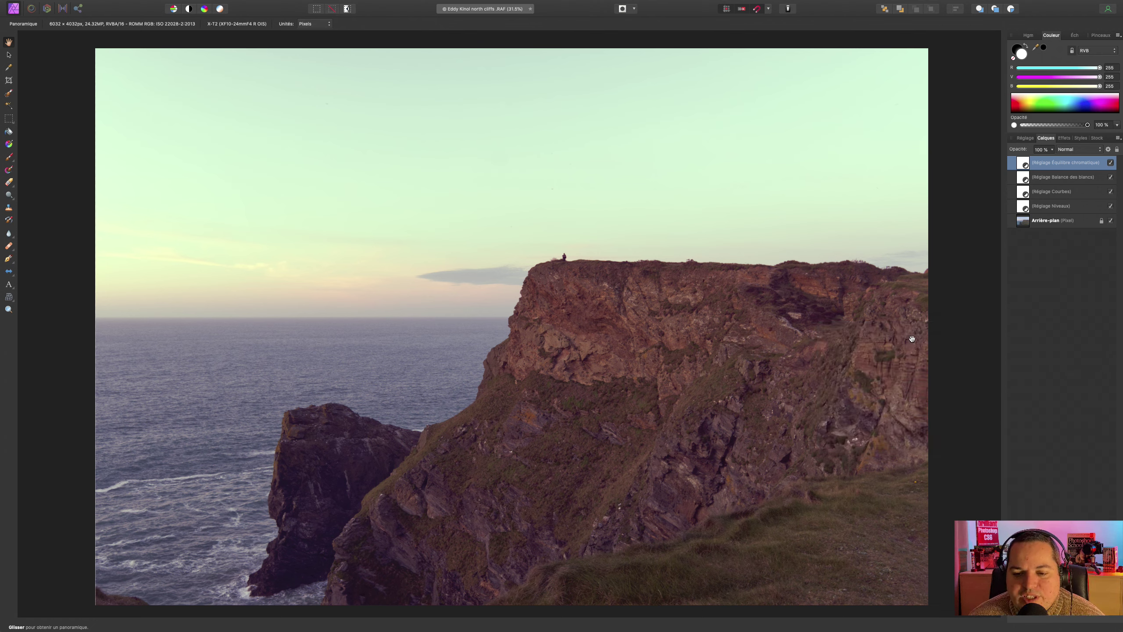
Toggle all four adjustment layers off and back on to compare.
left_click(1106, 207, "shift")
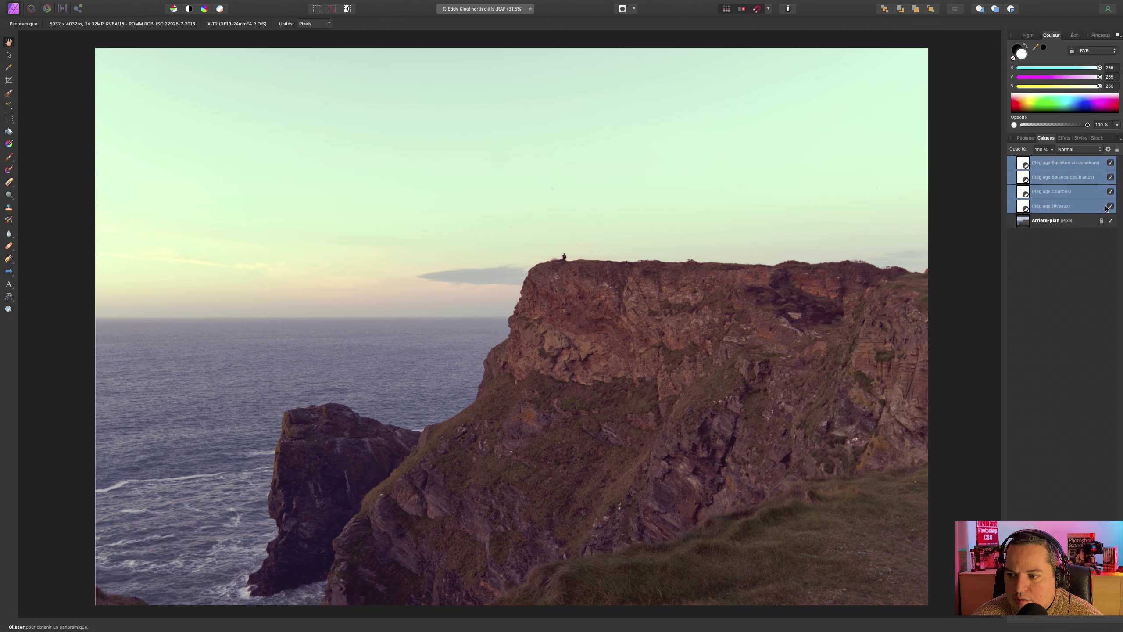
left_click(1110, 206)
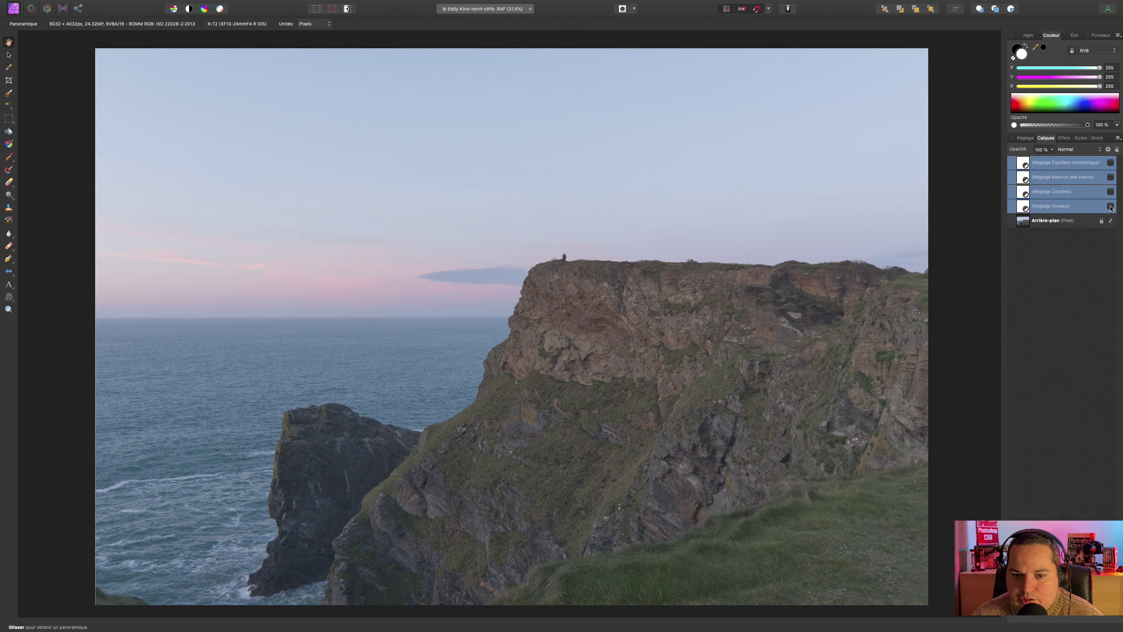
left_click(1111, 206)
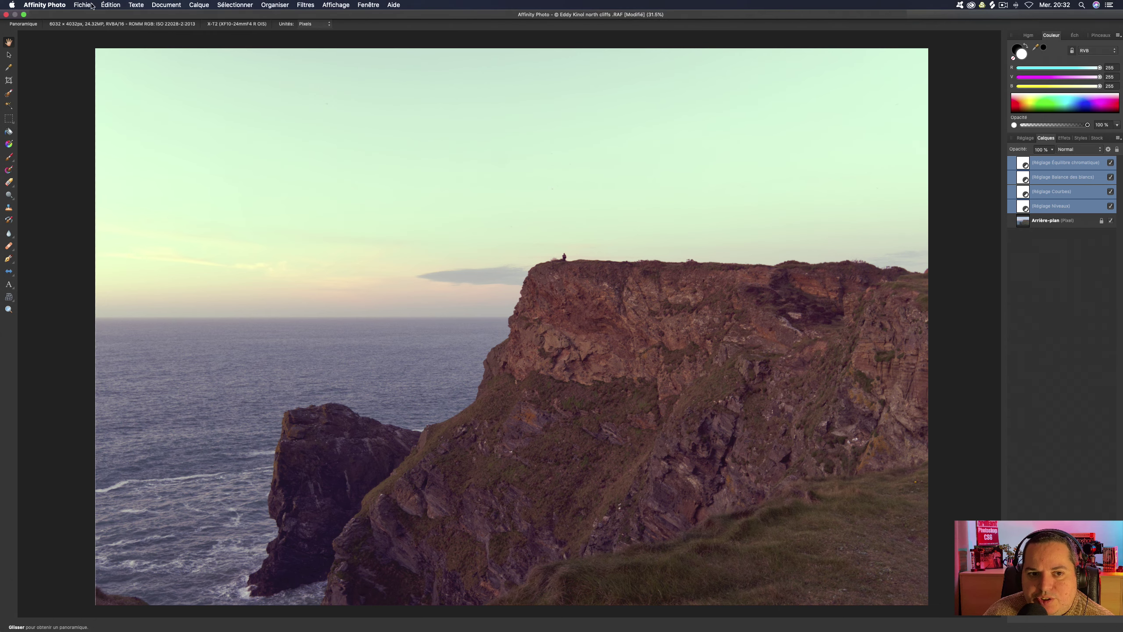
Export the grade as a 64×64×64 .cube LUT named affinity lut eddy test on the desktop.
left_click(92, 6)
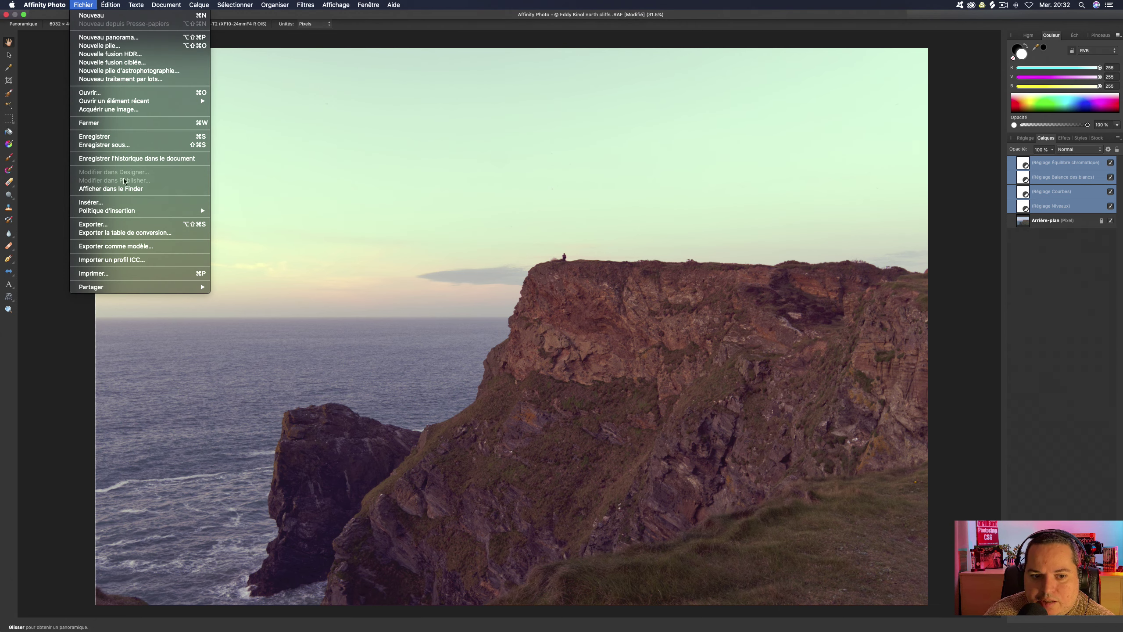
left_click(148, 232)
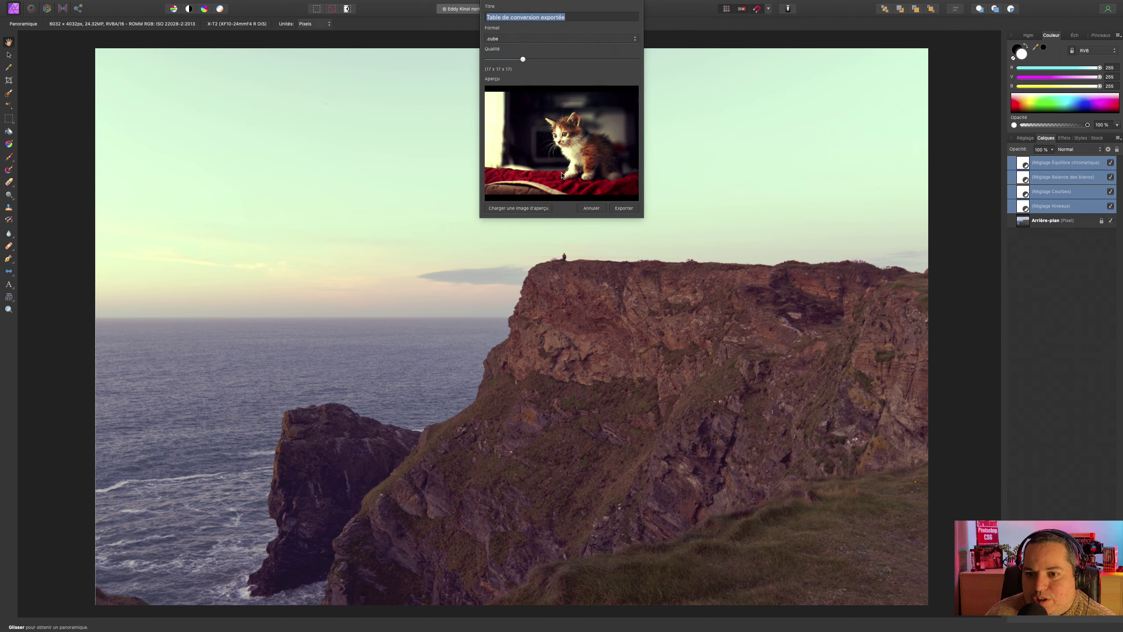
left_click_drag(522, 61, 696, 65)
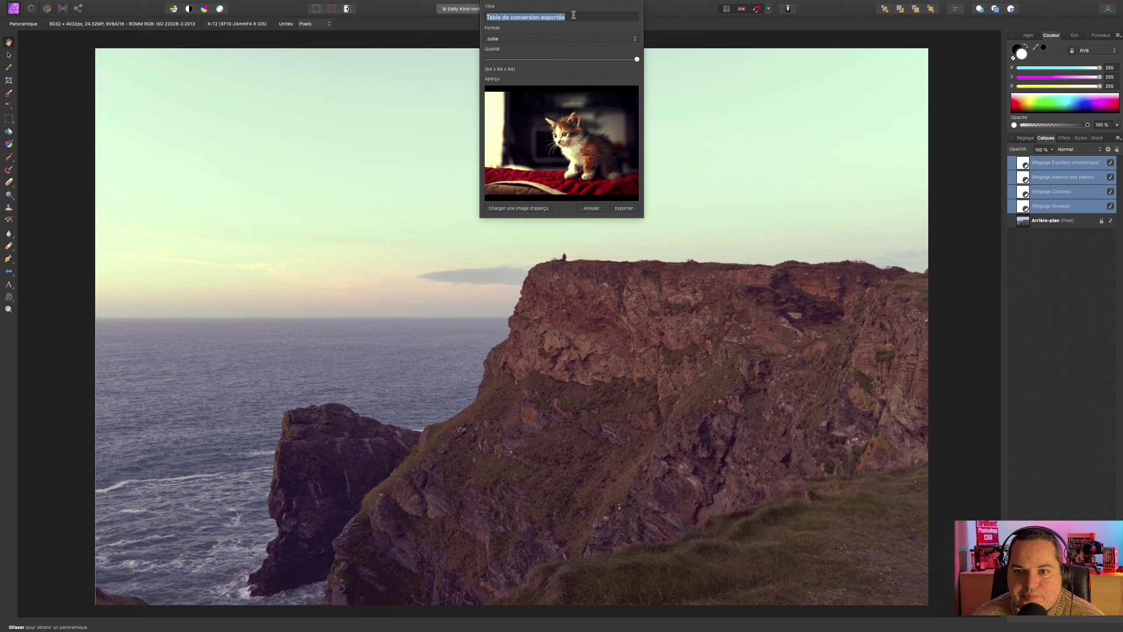
key("BackSpace")
type("eddy affinity lut test")
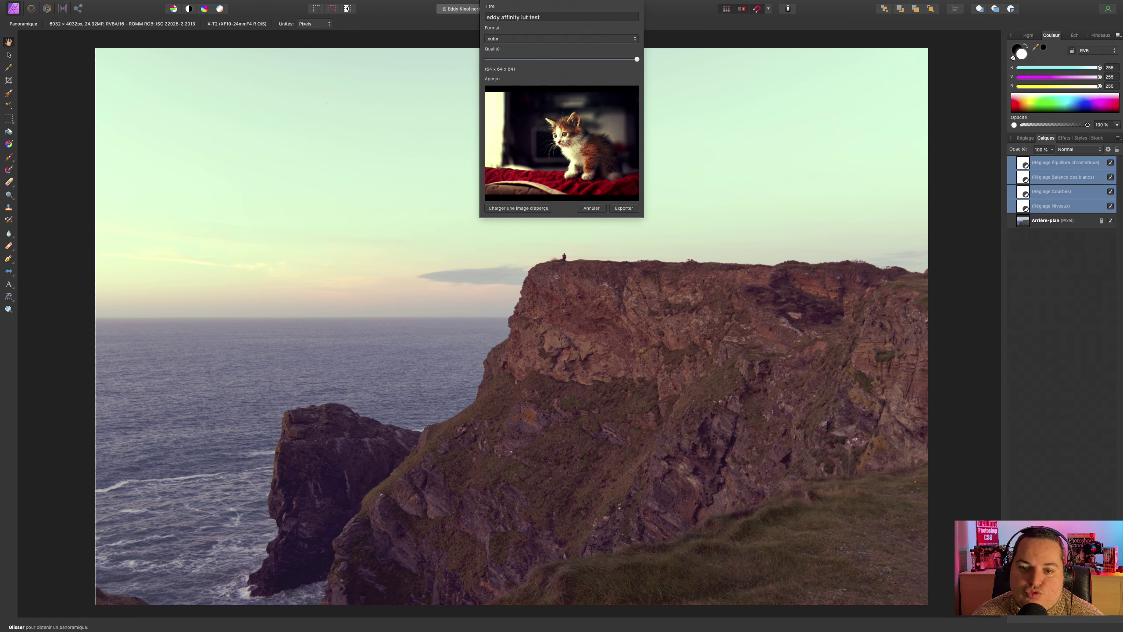
left_click(625, 209)
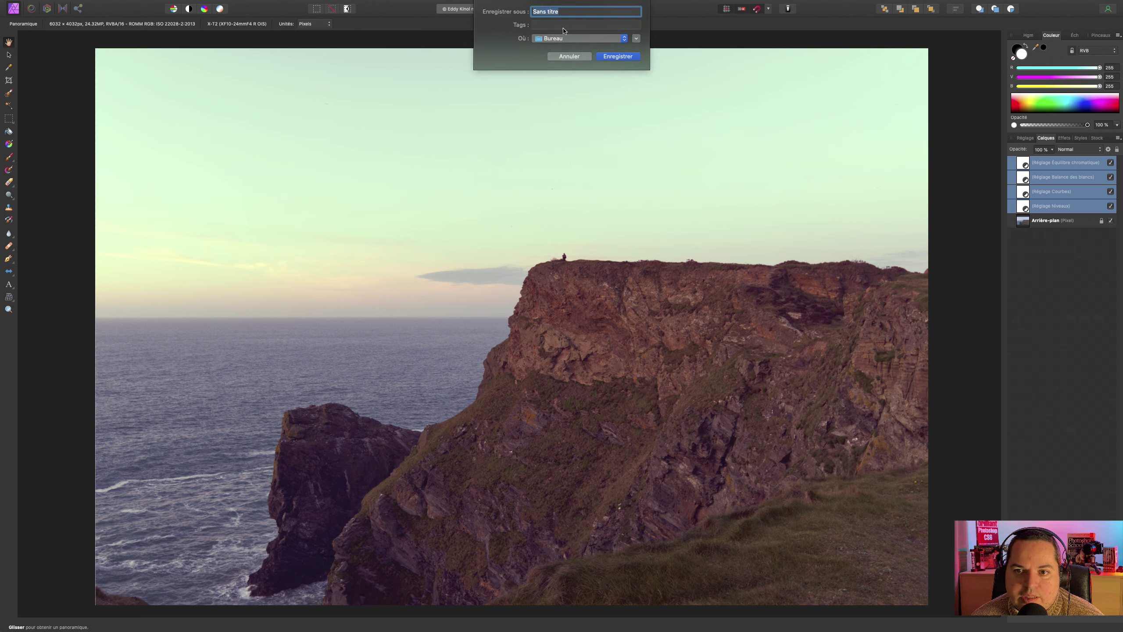
type("a")
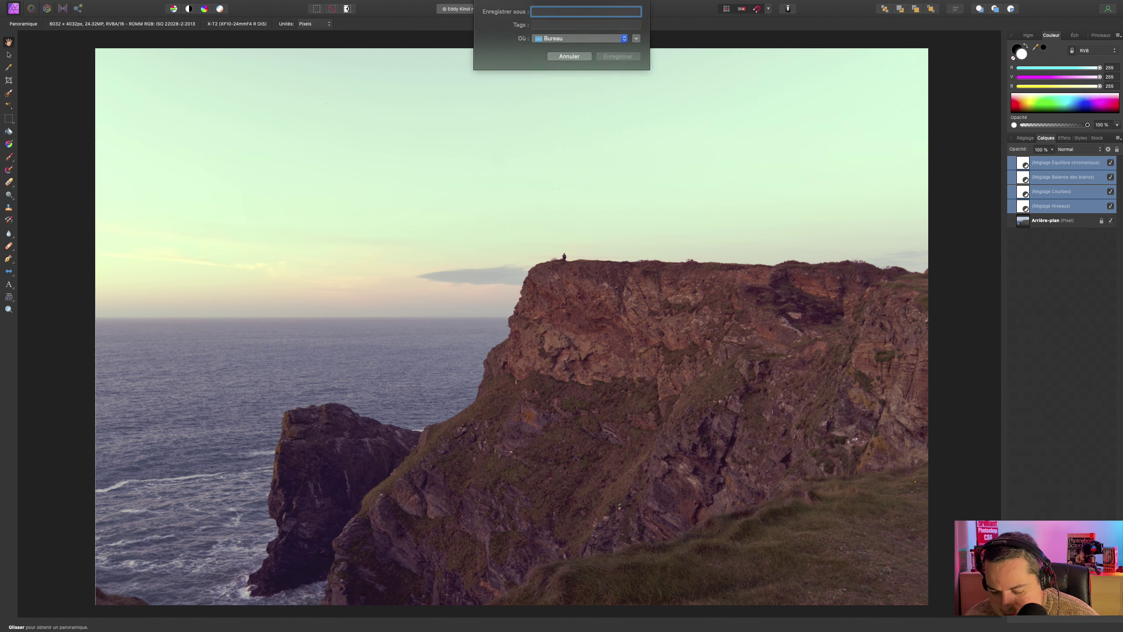
type("ffinity")
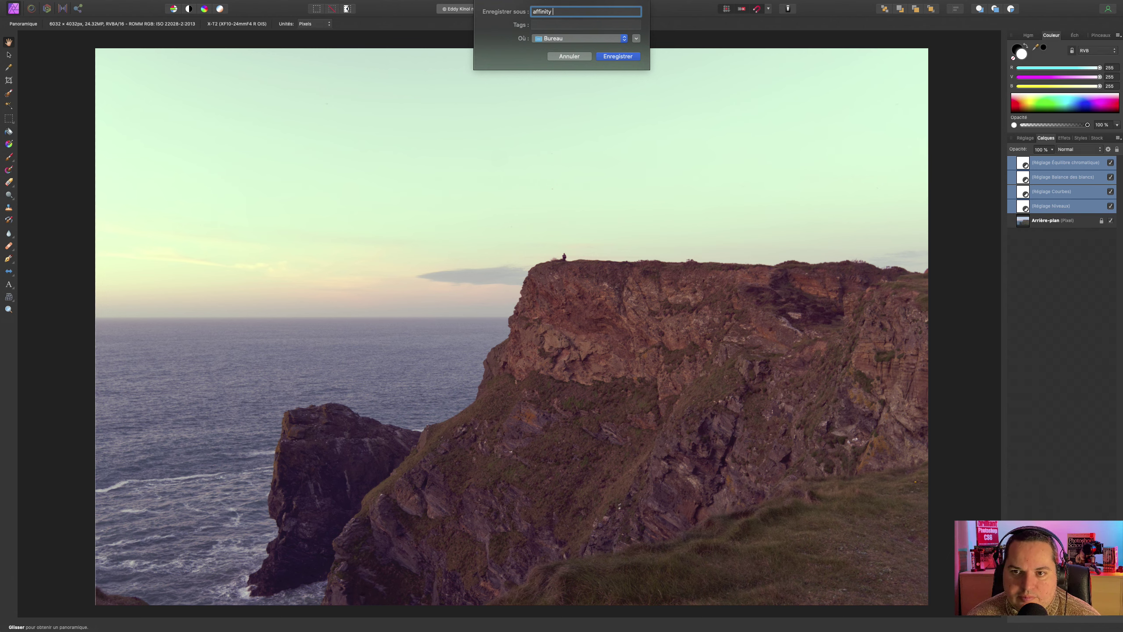
type("eddy test")
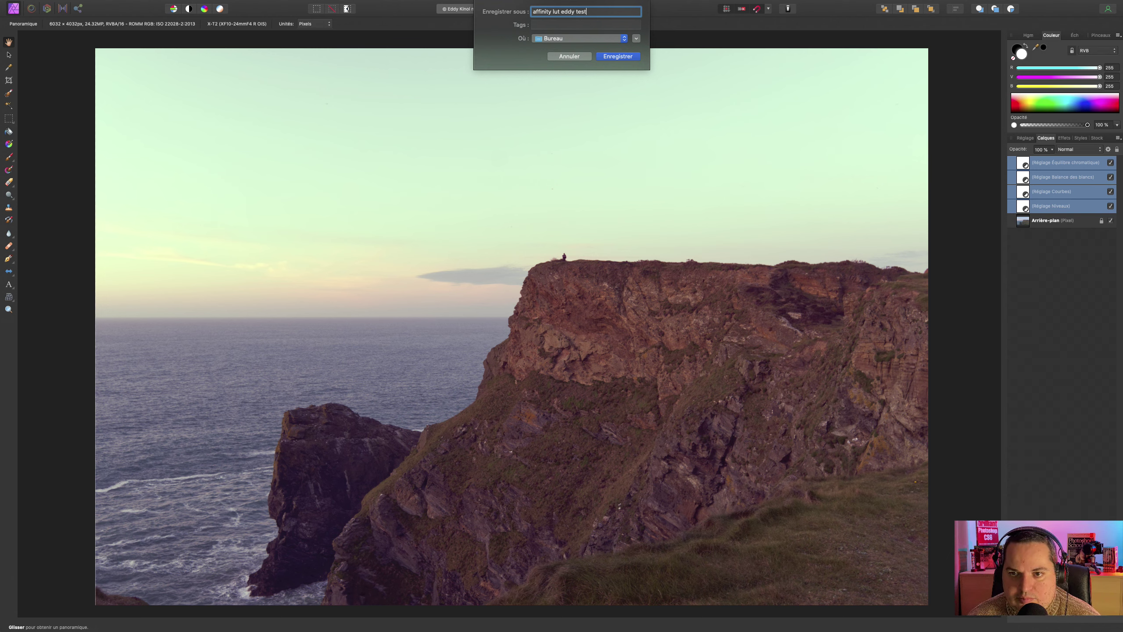
key("Return")
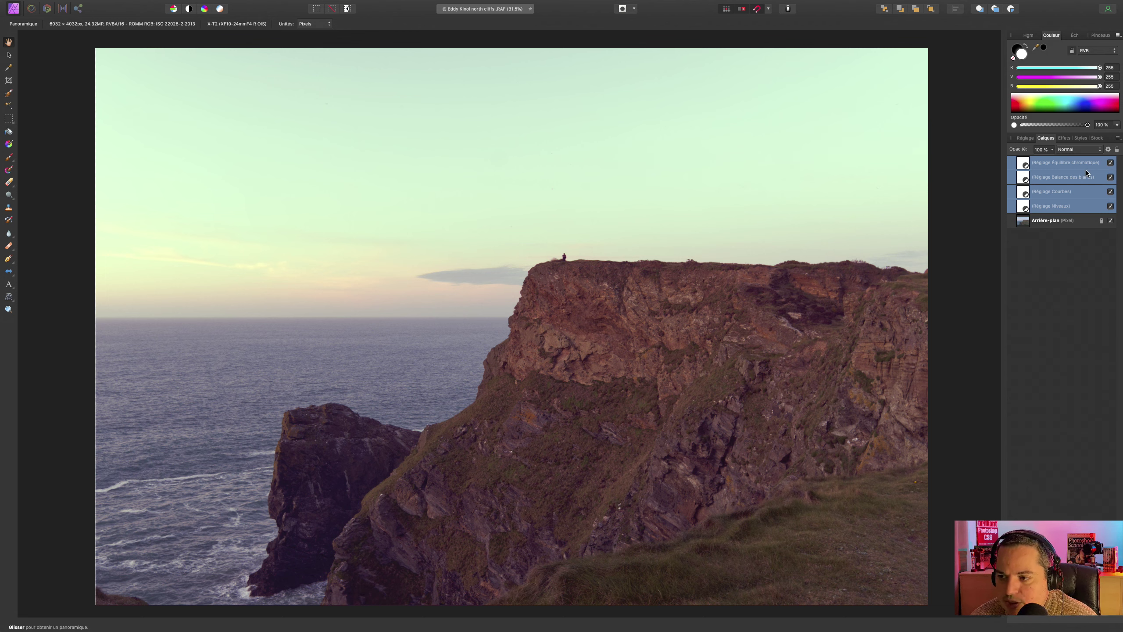
Group the four adjustment layers with Ctrl+G and hide the group.
key("ctrl+g")
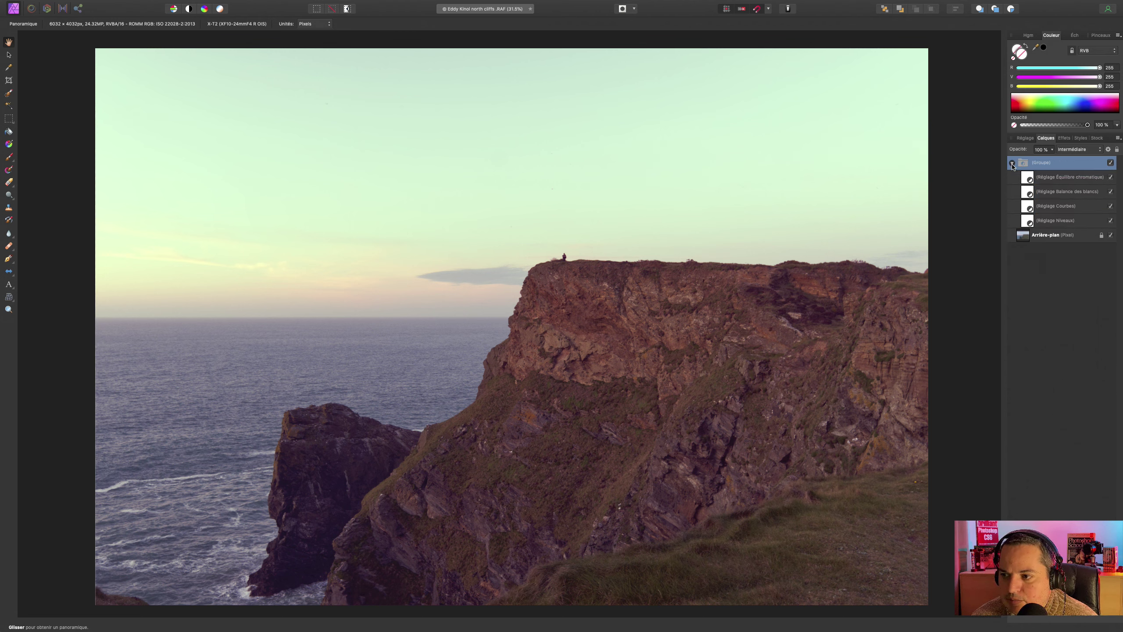
left_click(1110, 163)
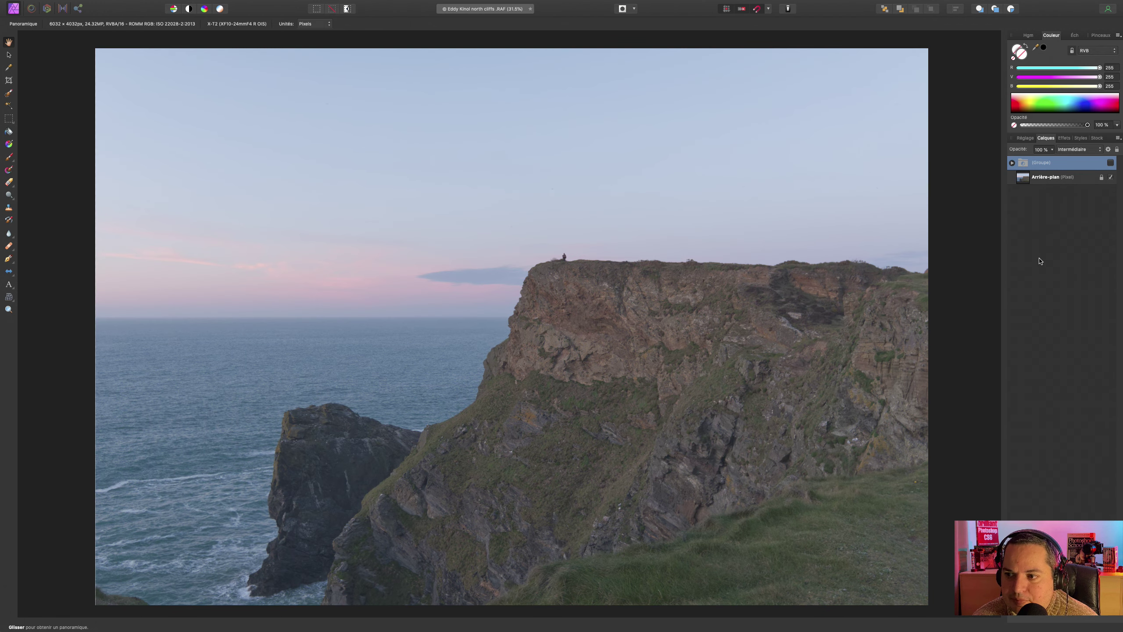
left_click(199, 4)
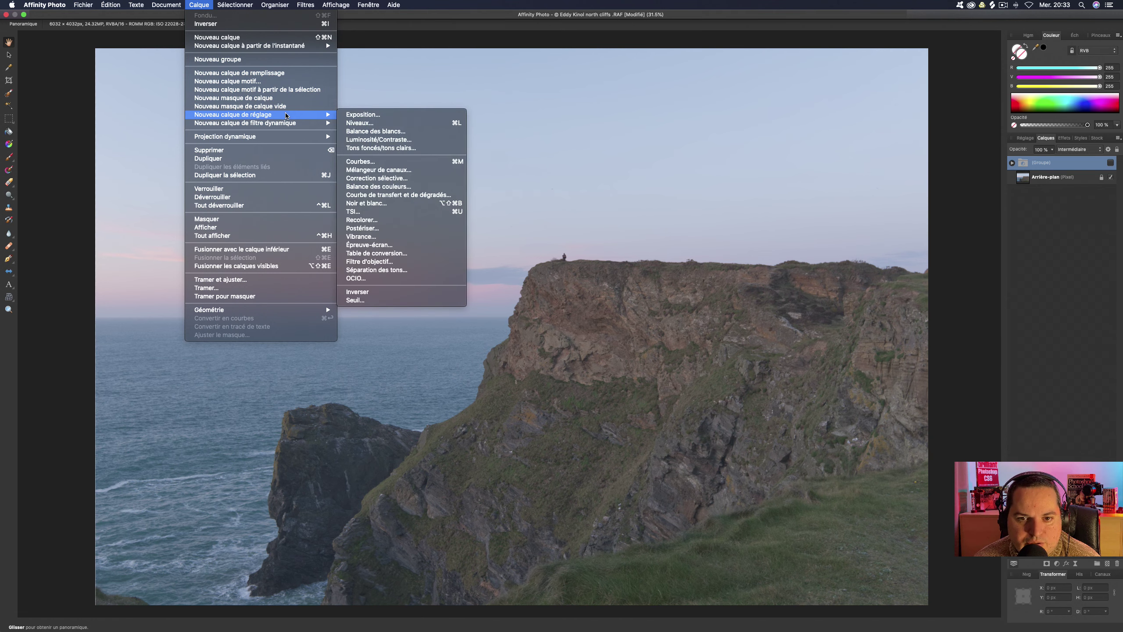
mouse_move(232, 114)
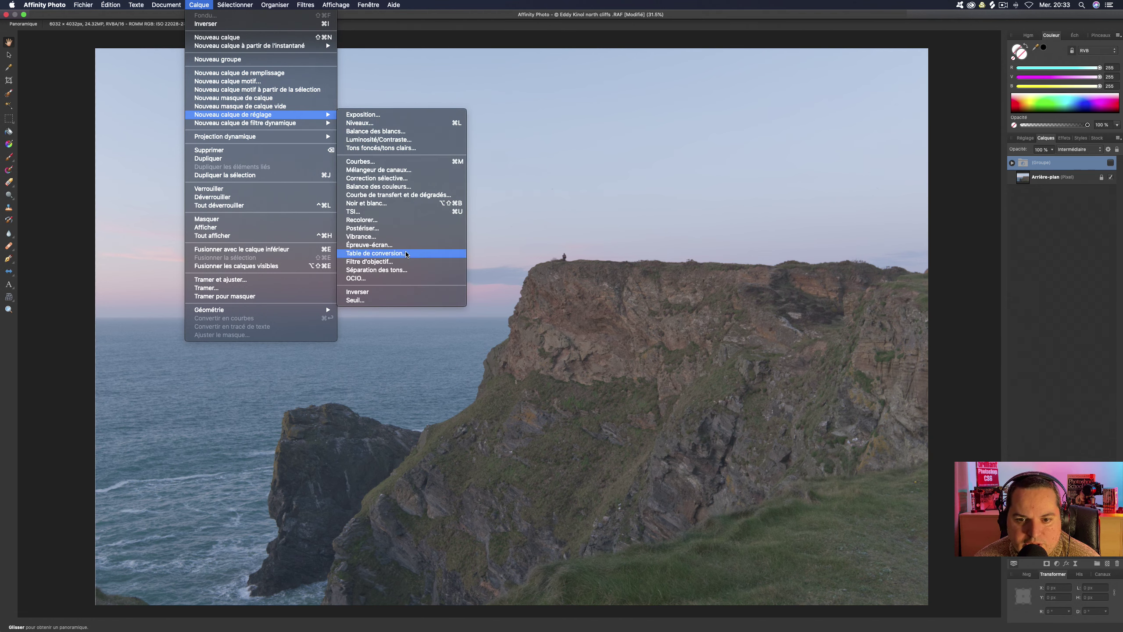
left_click(405, 252)
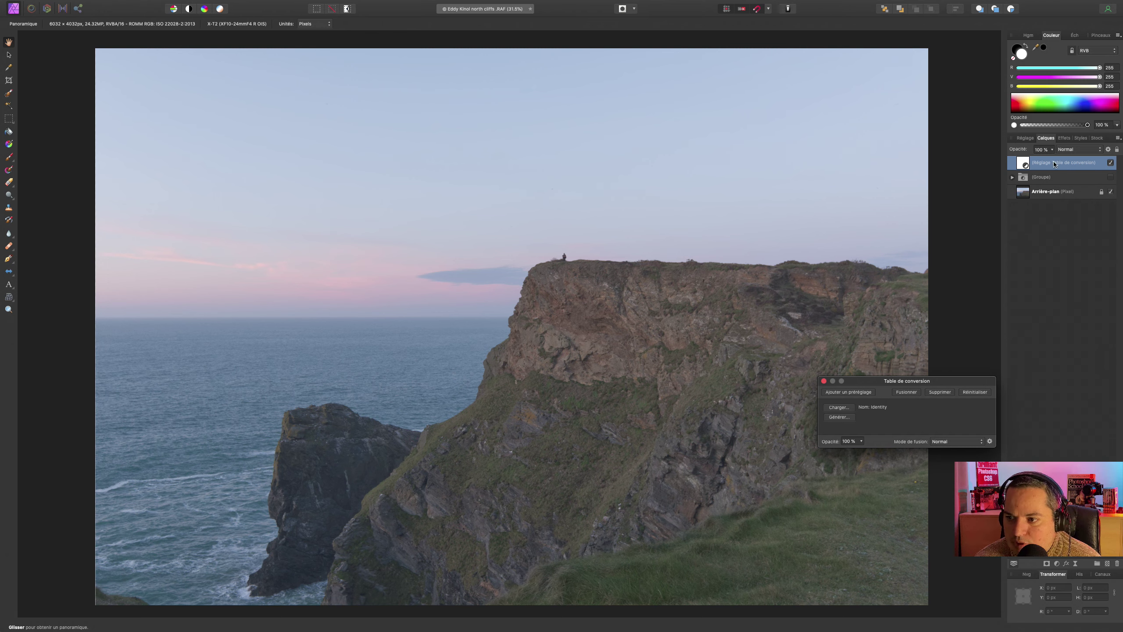
left_click_drag(949, 381, 847, 379)
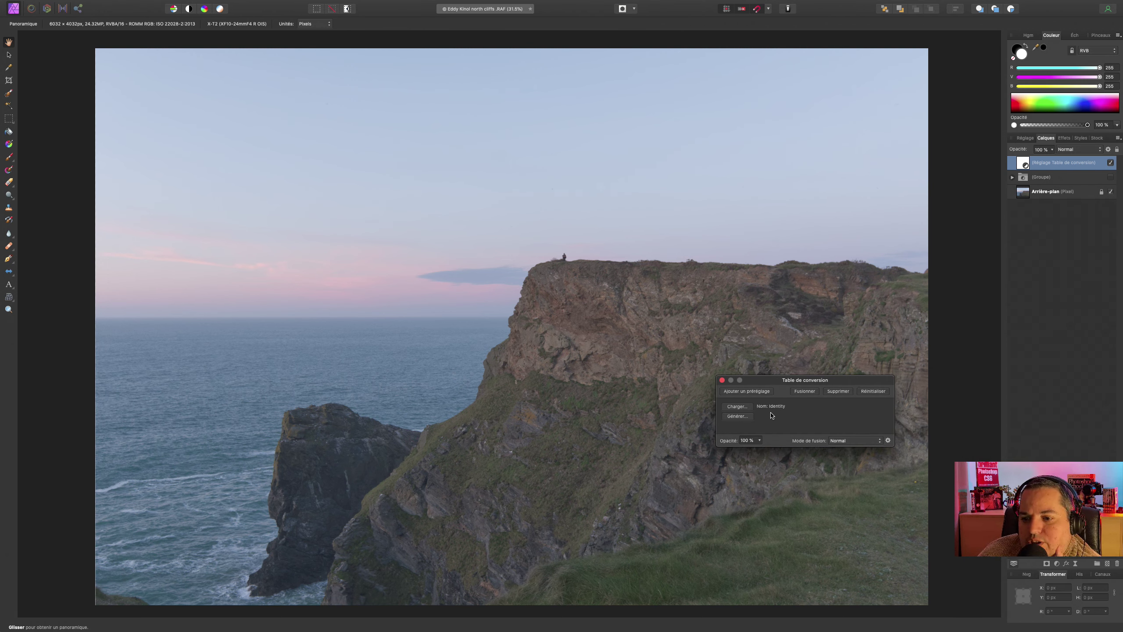
left_click(743, 409)
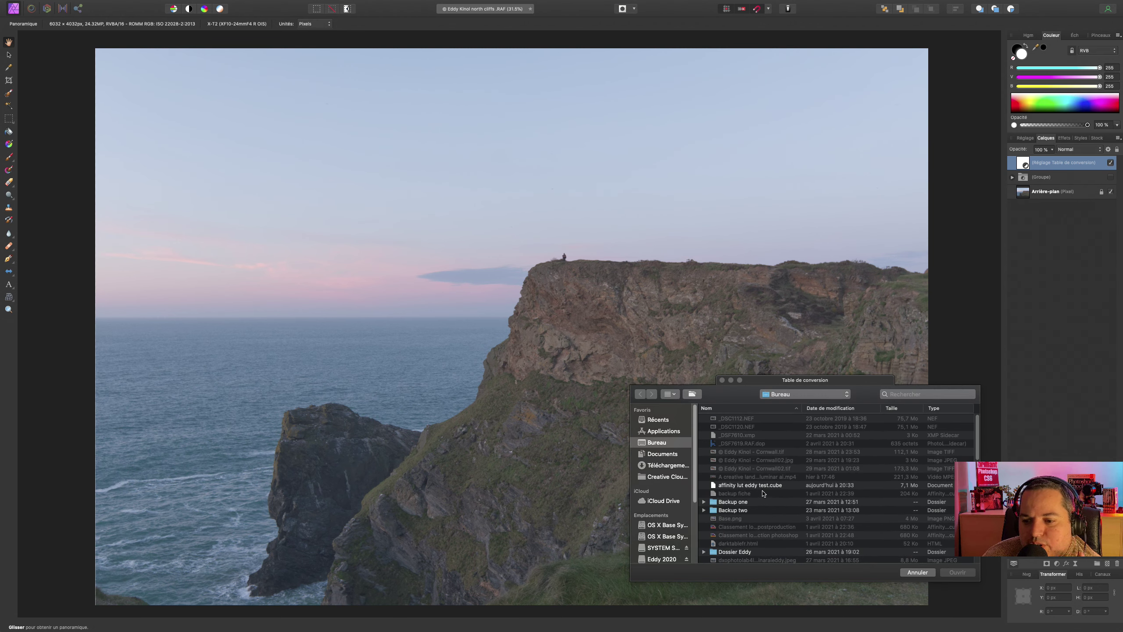
left_click(761, 485)
left_click(957, 572)
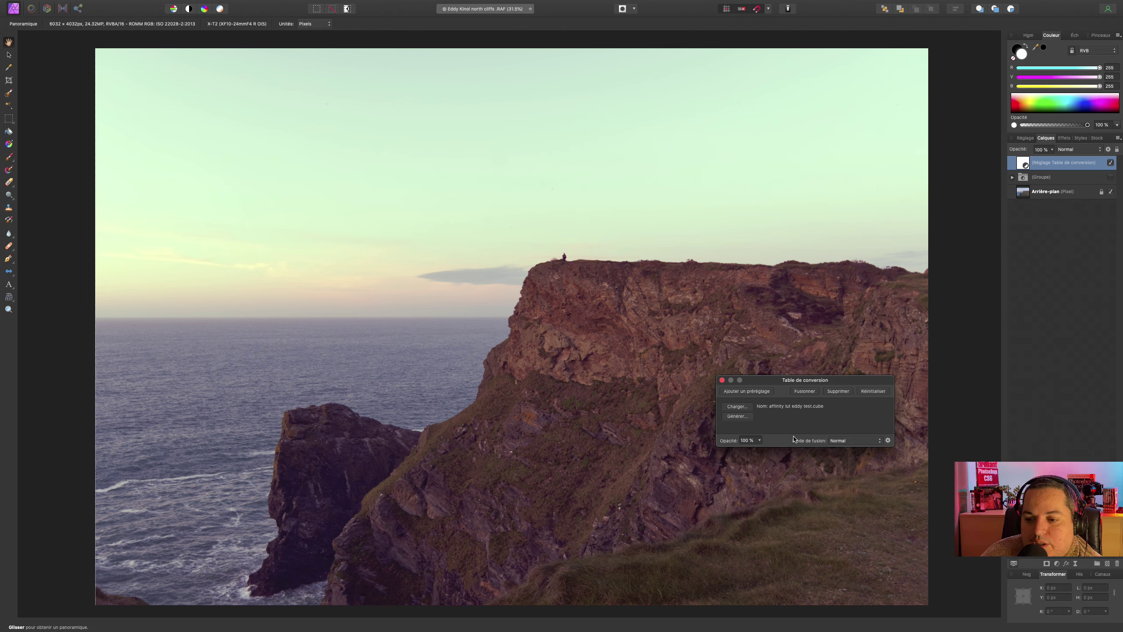
left_click(759, 441)
mouse_move(759, 450)
left_mouse_down()
mouse_move(673, 452)
mouse_move(866, 449)
left_mouse_up()
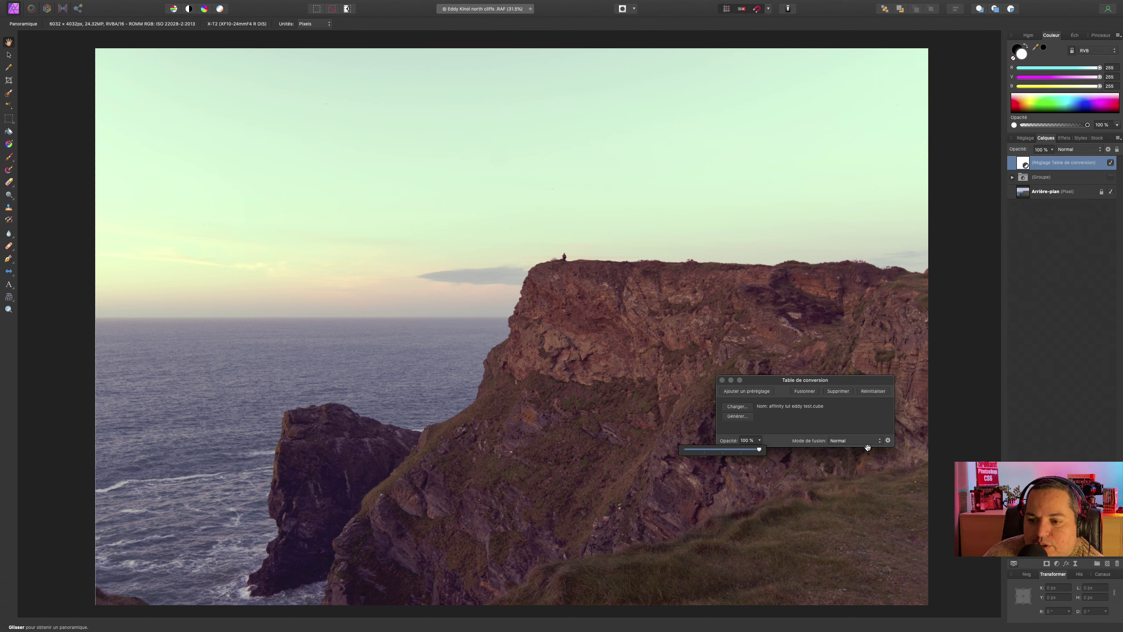
right_click(1047, 159)
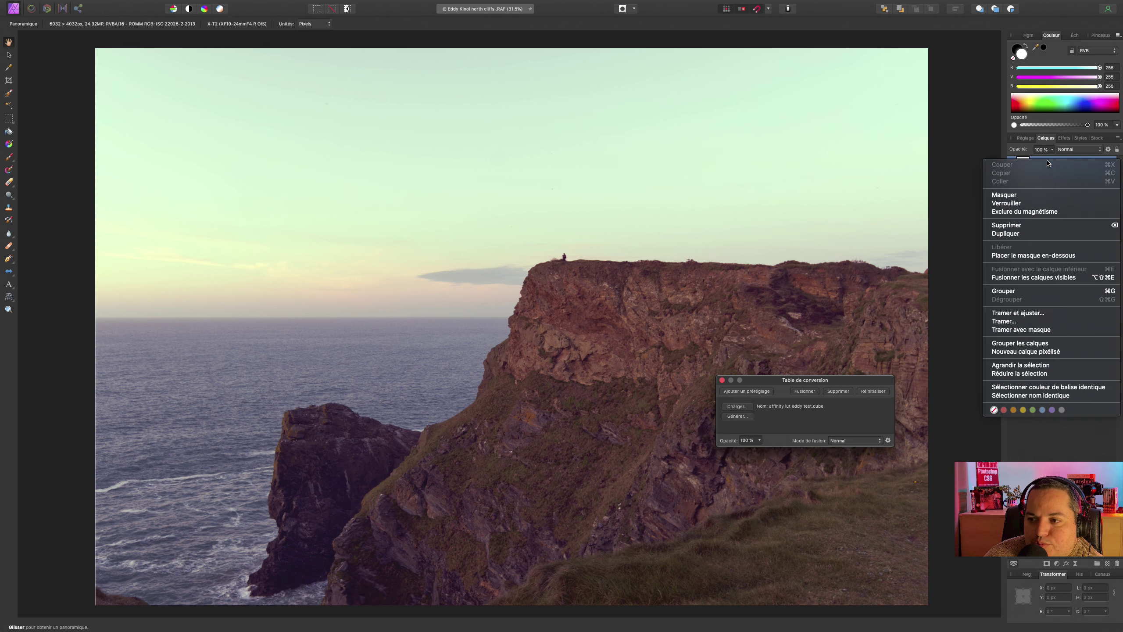
left_click(1017, 226)
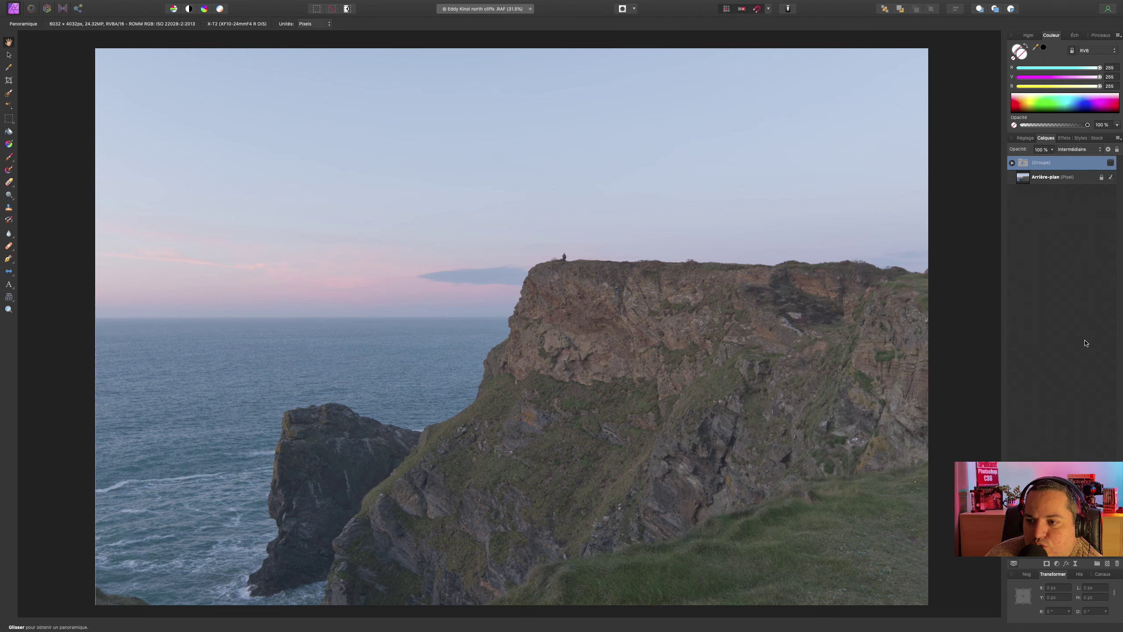
left_click(1026, 138)
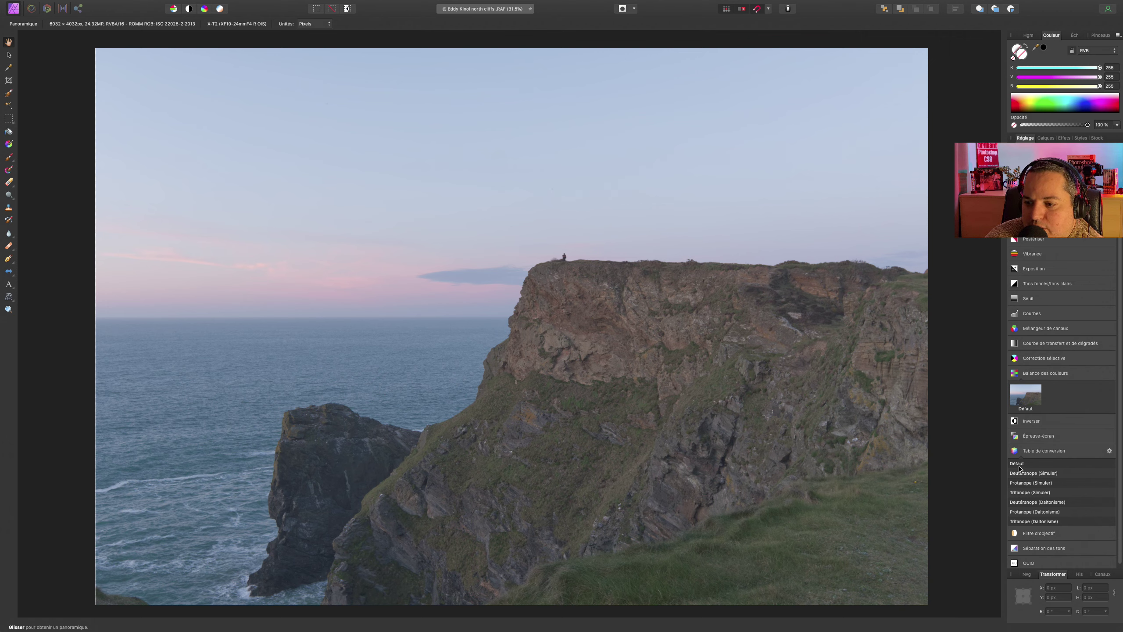
Import affinity lut eddy test.cube as a LUT preset and apply it to the photo.
left_click(1110, 451)
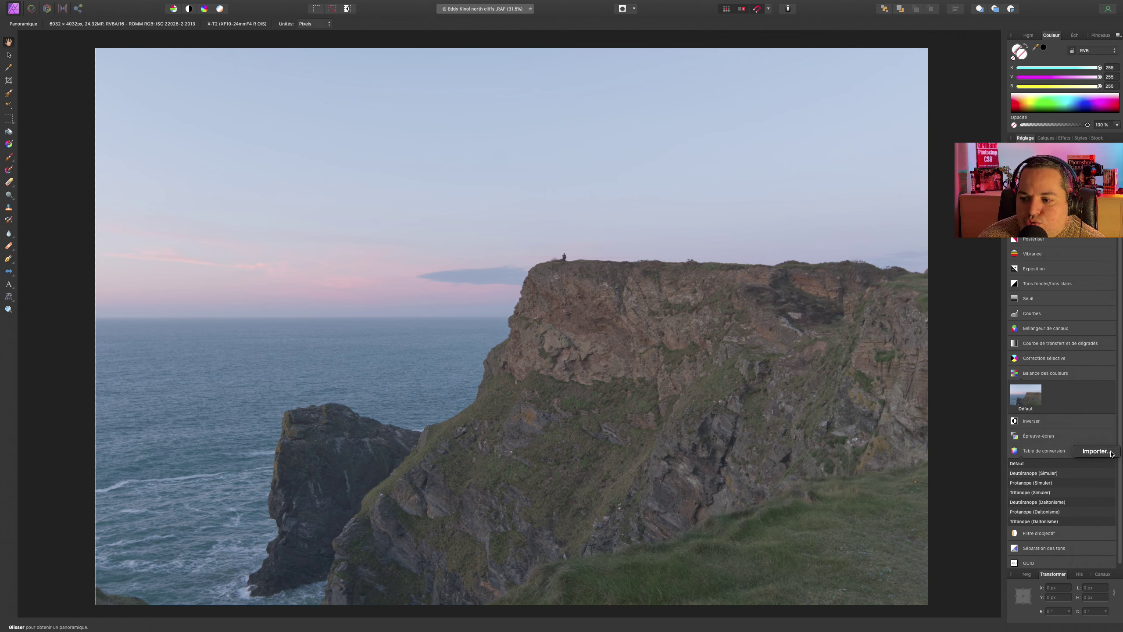
left_click(1088, 452)
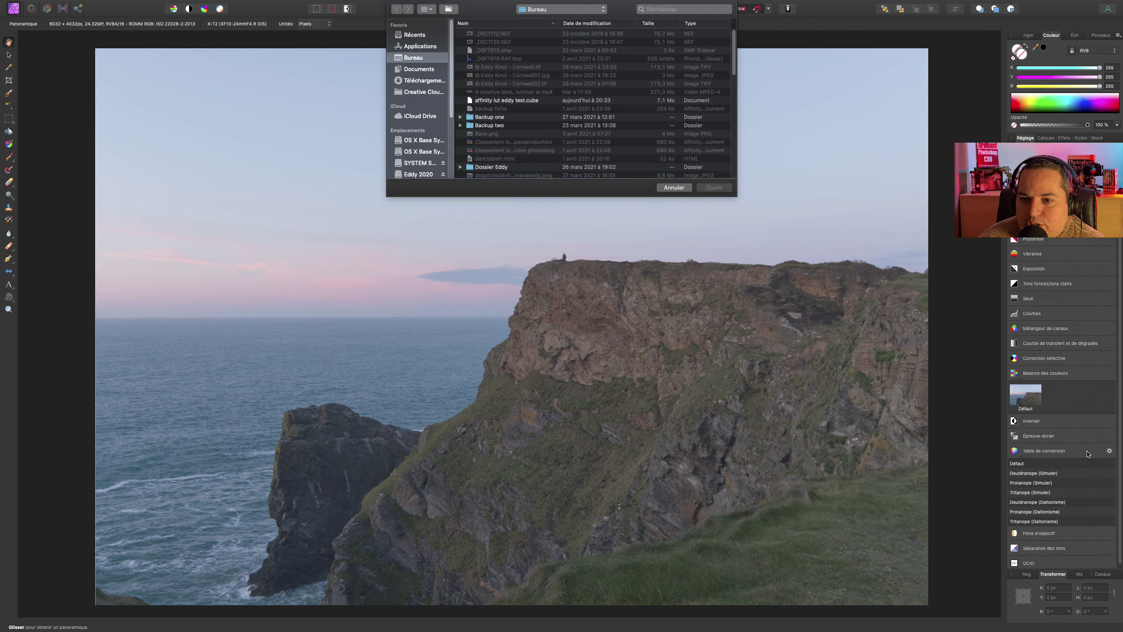
left_click(524, 102)
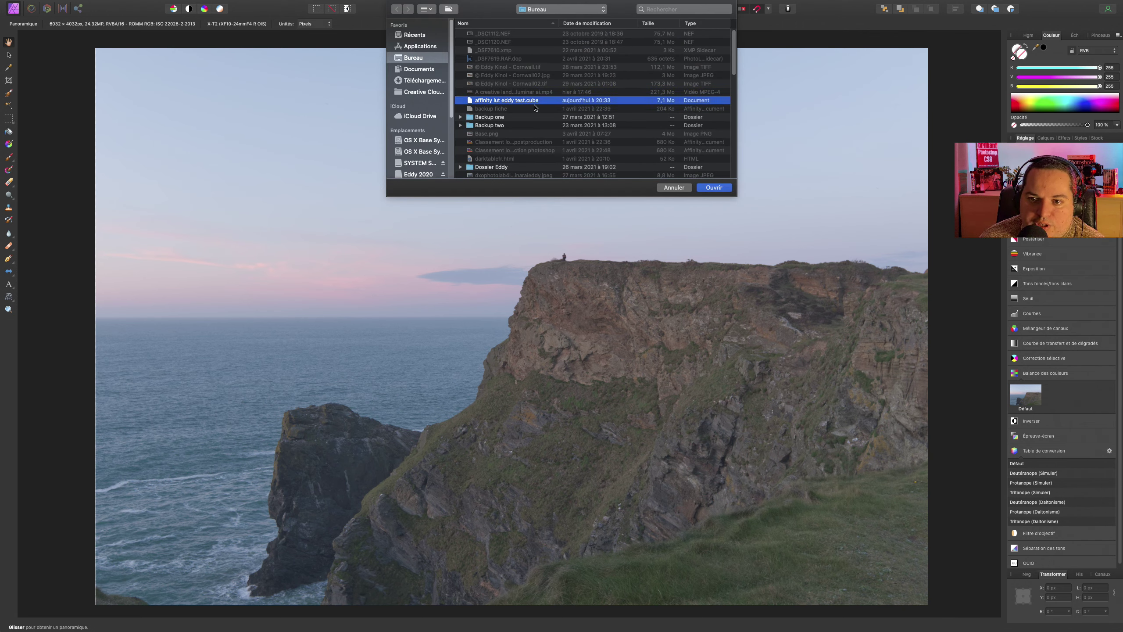
left_click(713, 188)
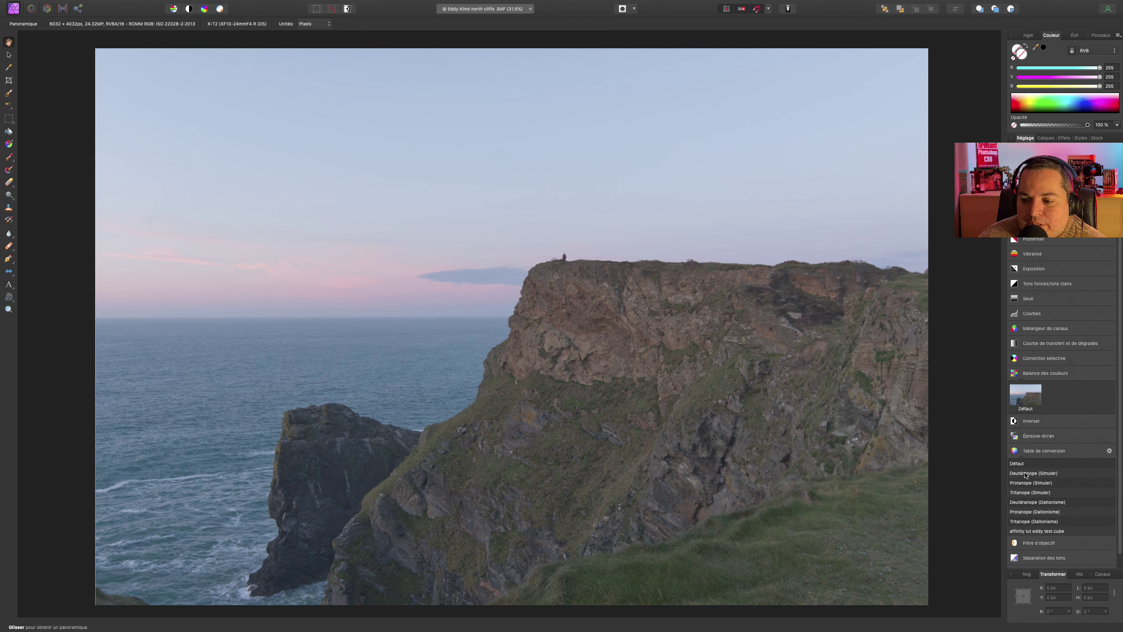
scroll(1056, 522, "down", 1)
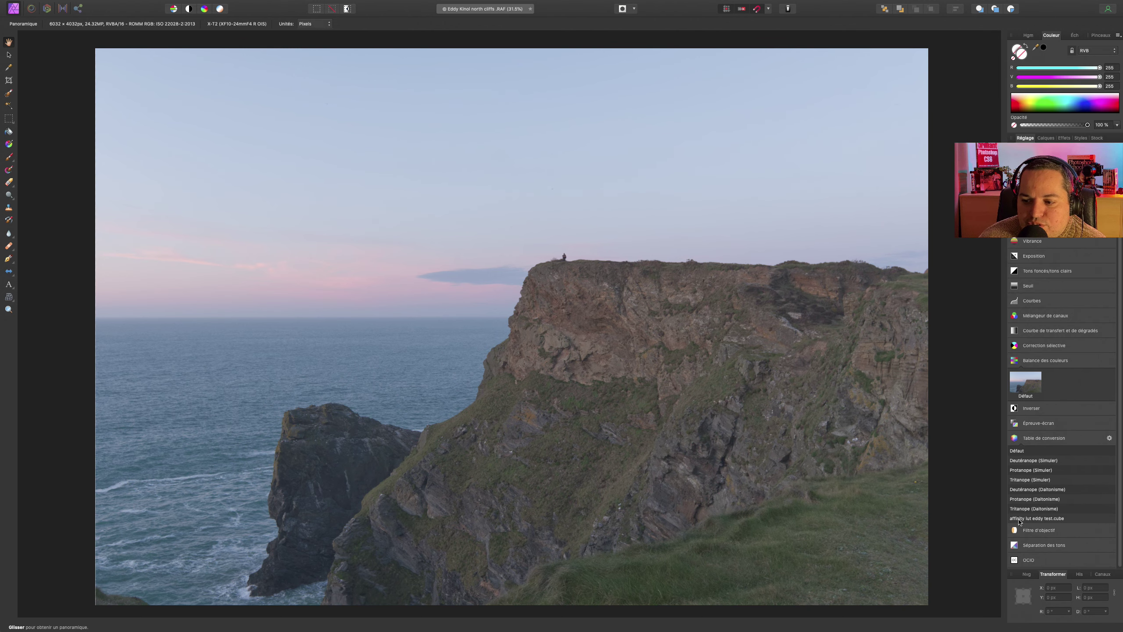
left_click(1041, 519)
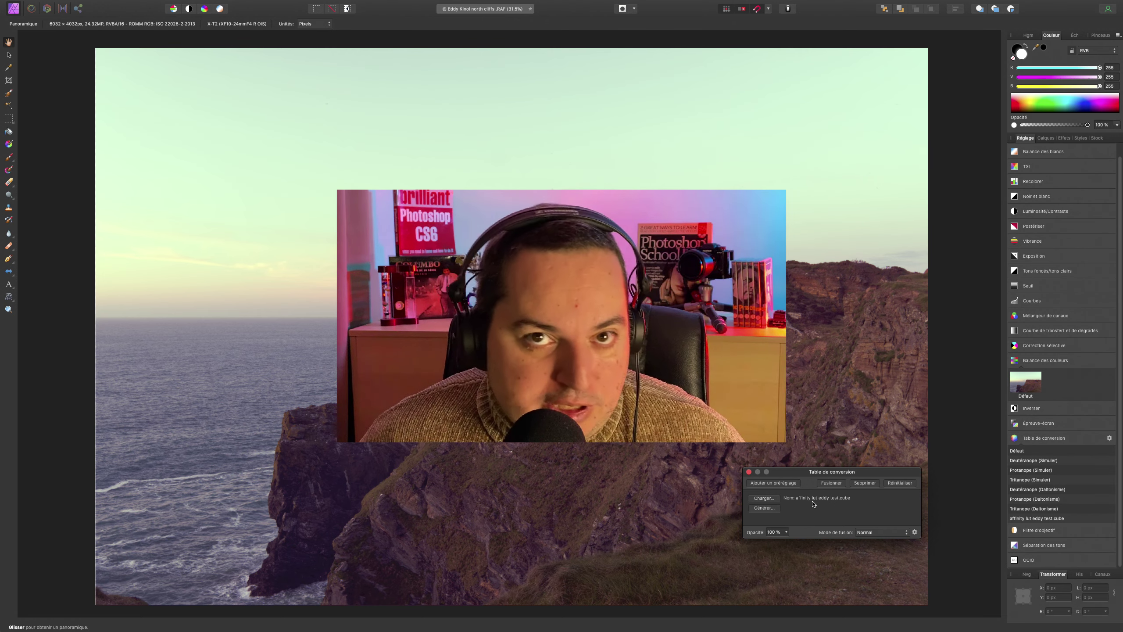
Close the LUT adjustment settings, leaving the imported grade applied.
left_click(749, 472)
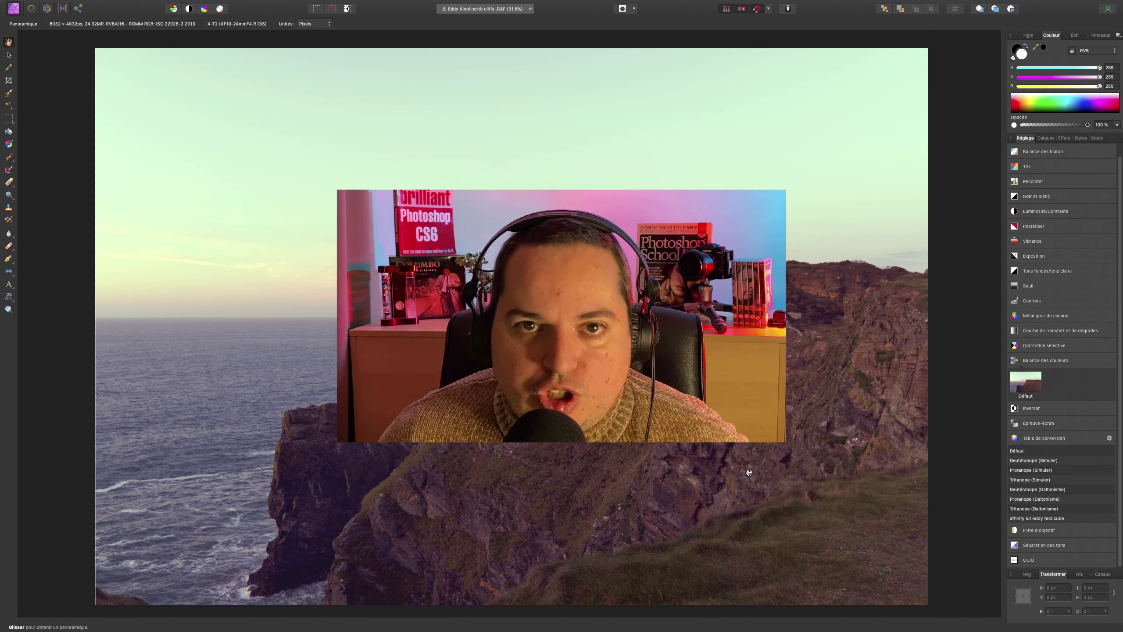